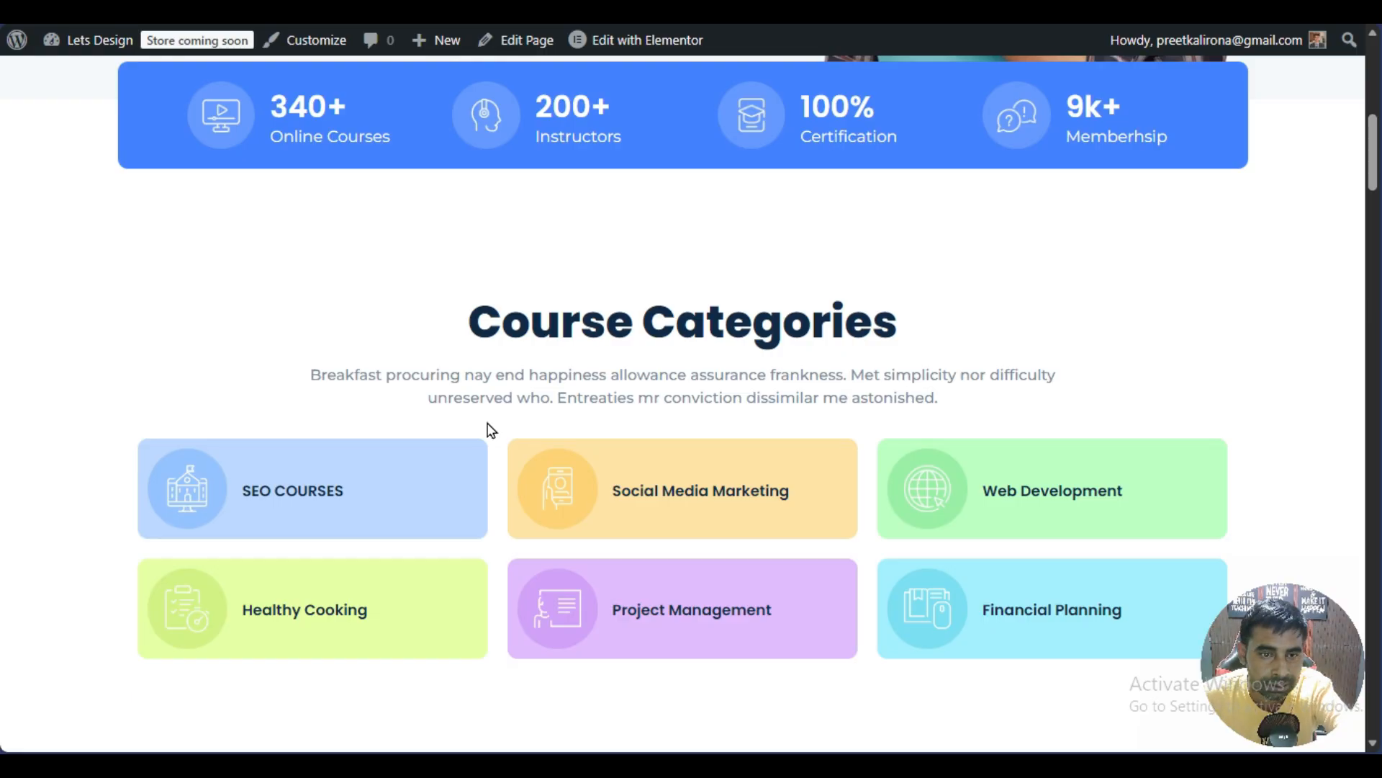
# Open the page for adding plugins in the site's admin dashboard and search for "subscription"
pyautogui.scroll(7, 491, 431)
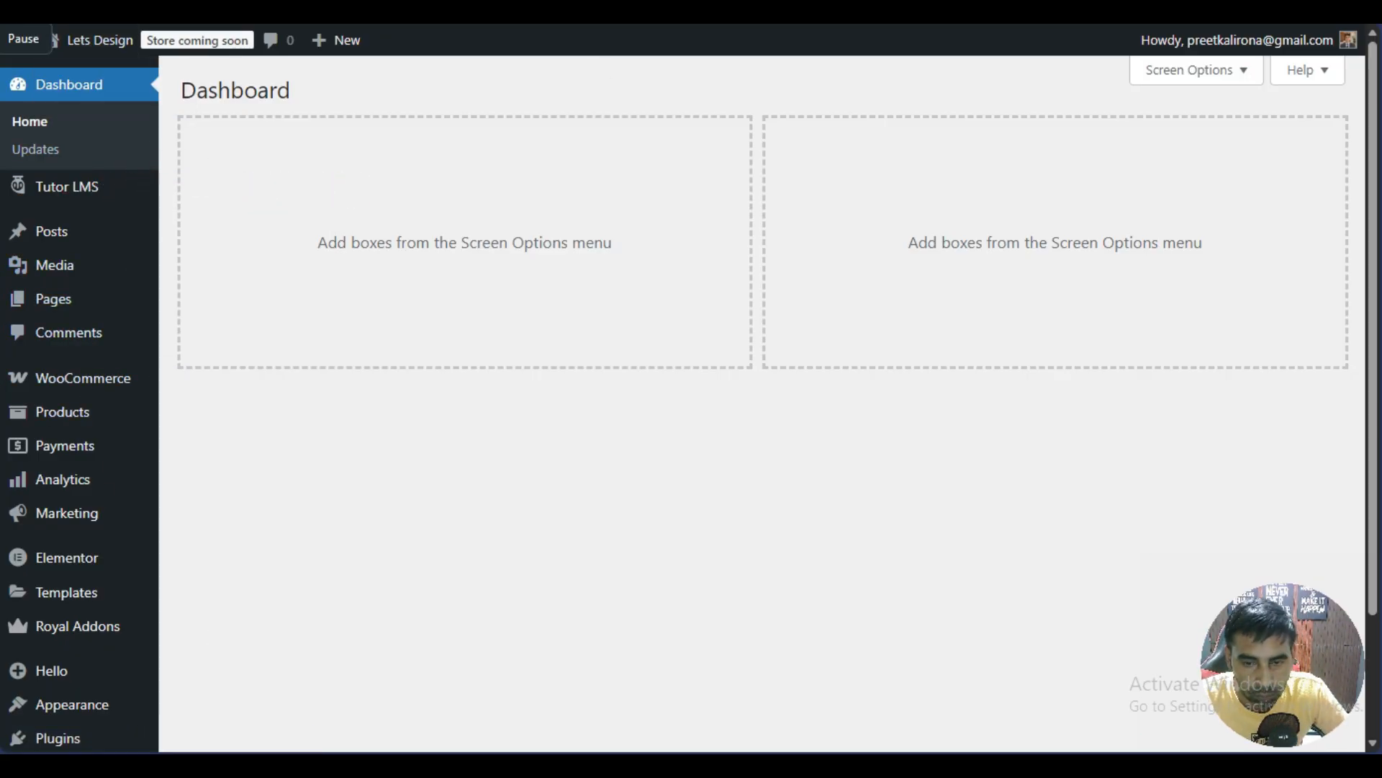
pyautogui.scroll(-2, 324, 426)
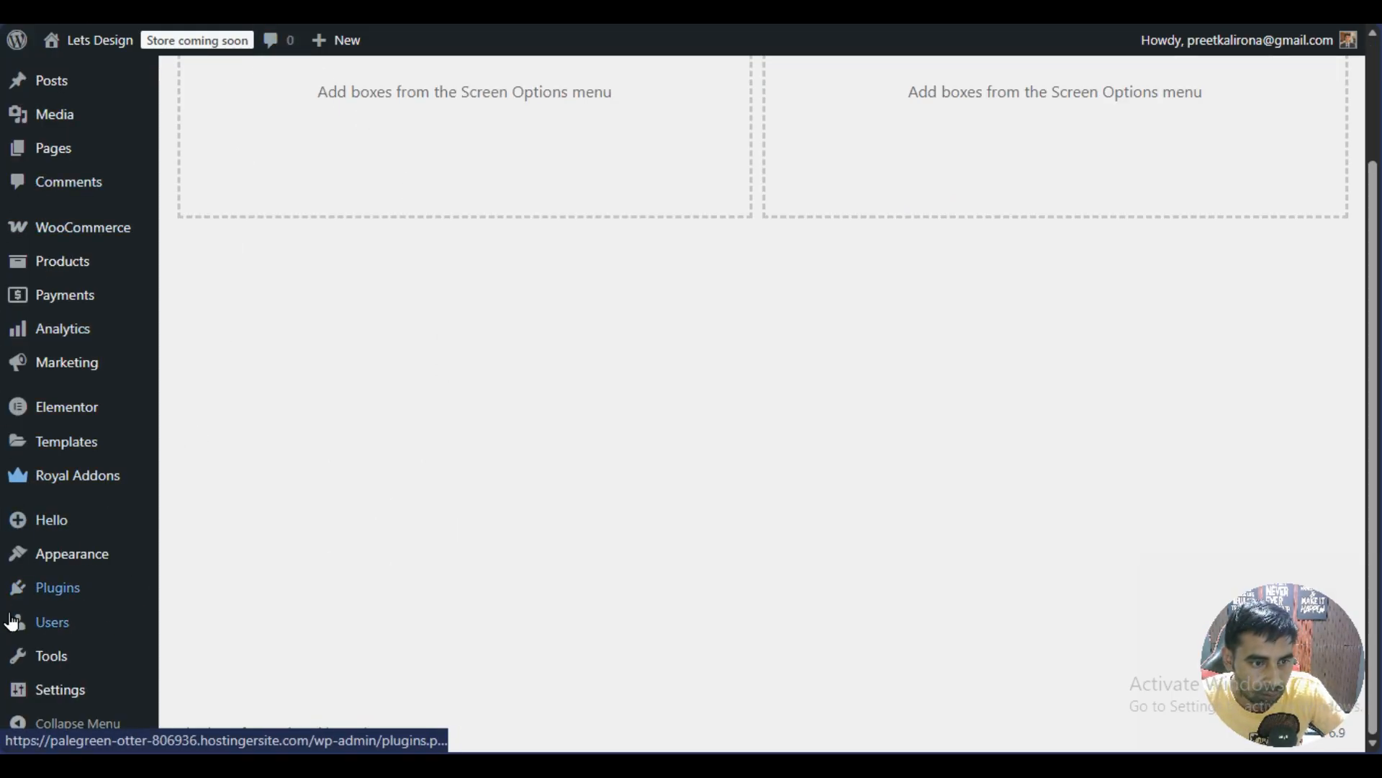
pyautogui.moveTo(43, 594)
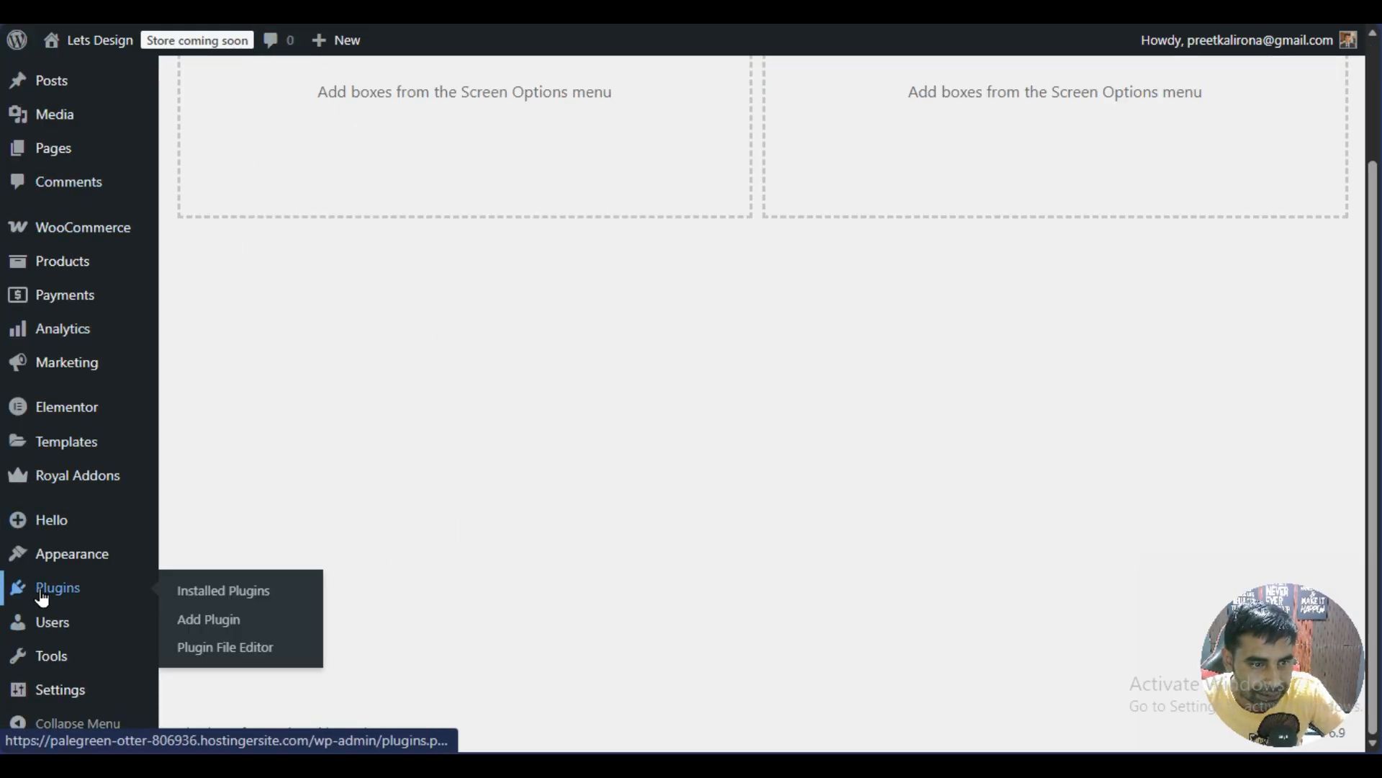
pyautogui.click(202, 621)
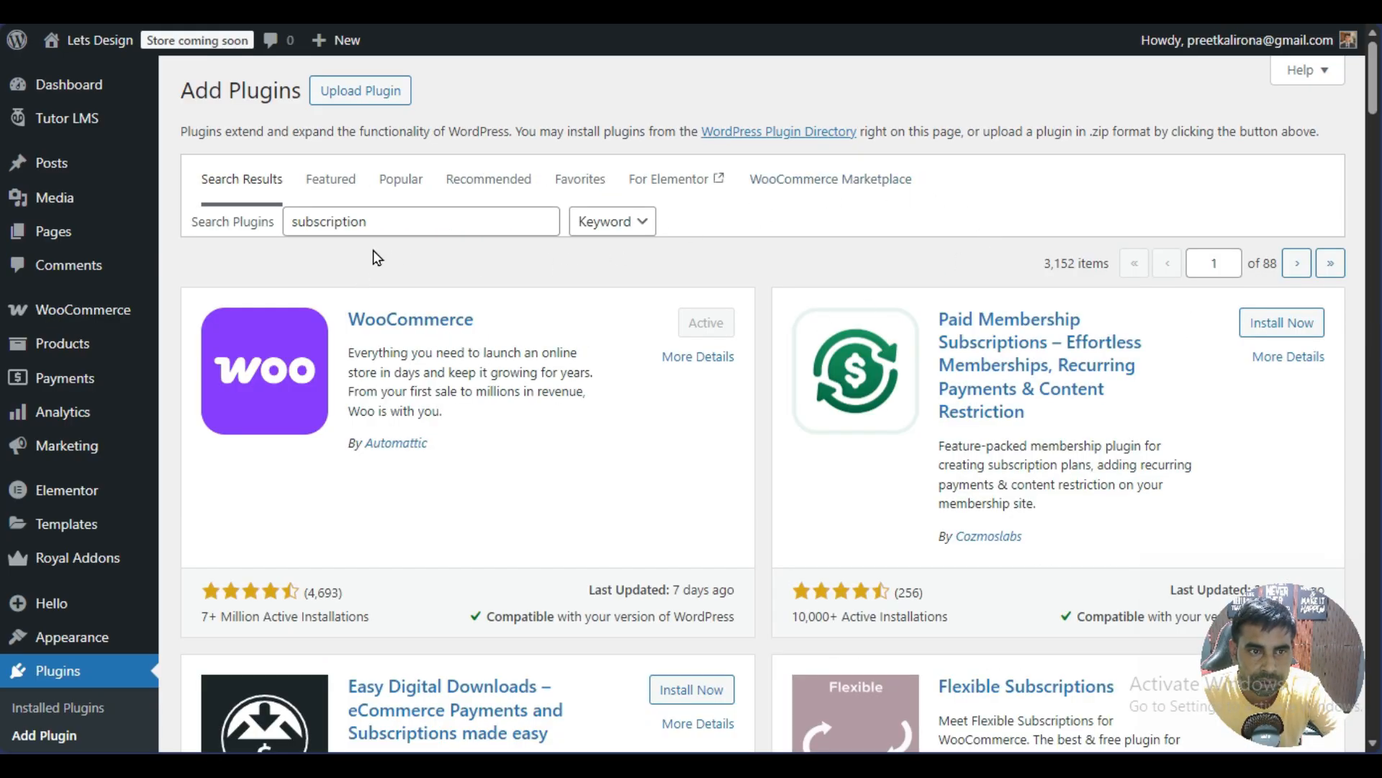
# Find Subscriptions for WooCommerce by WP Swings in the plugin results, then install and activate it
pyautogui.scroll(-3, 720, 417)
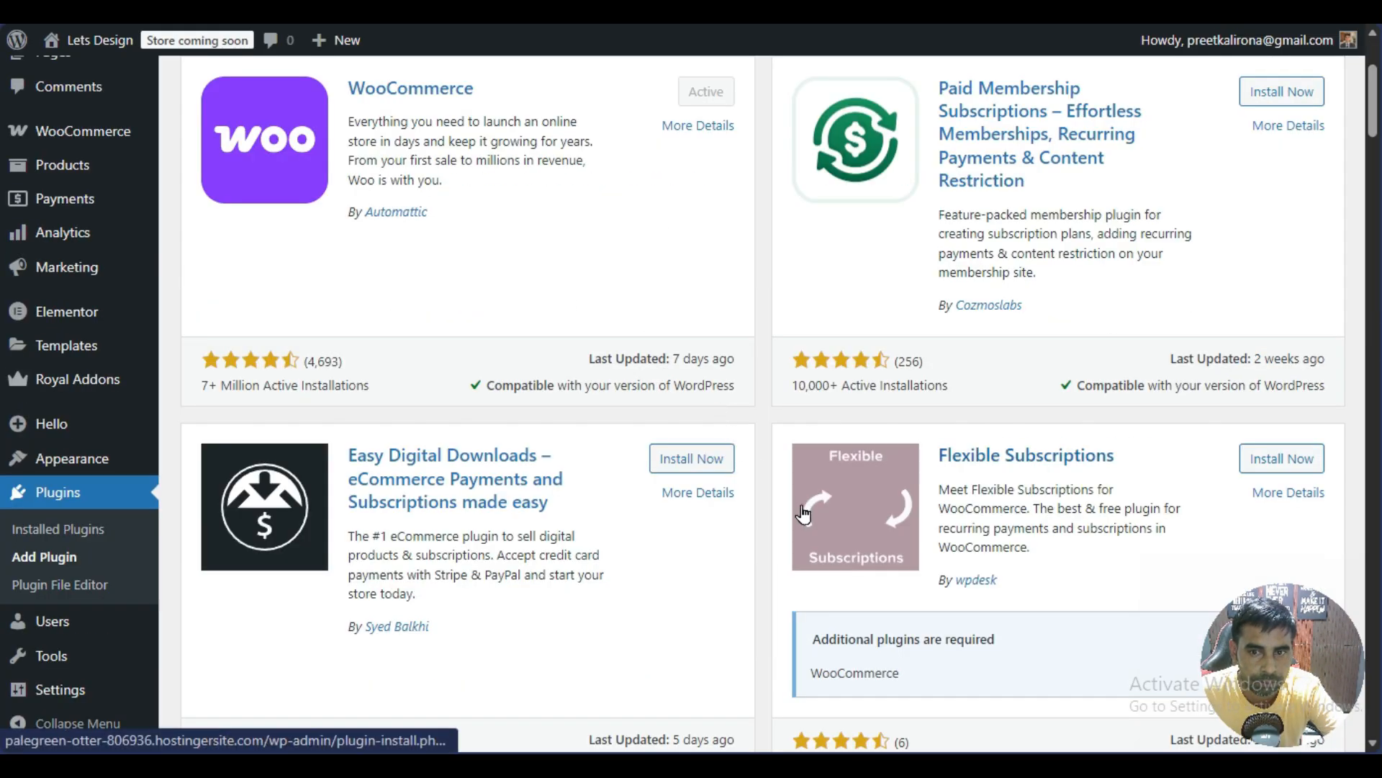
pyautogui.scroll(3, 792, 476)
pyautogui.scroll(-3, 792, 504)
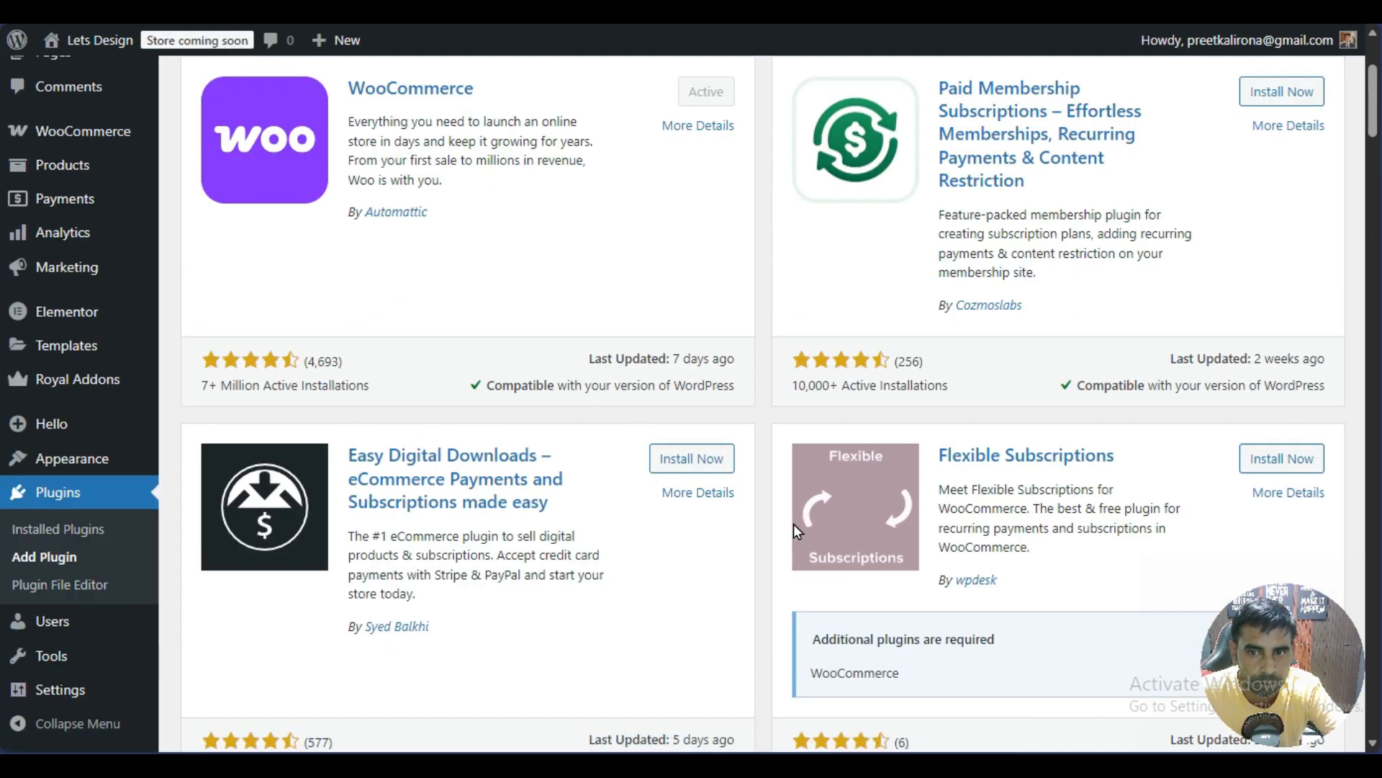
pyautogui.scroll(-6, 780, 567)
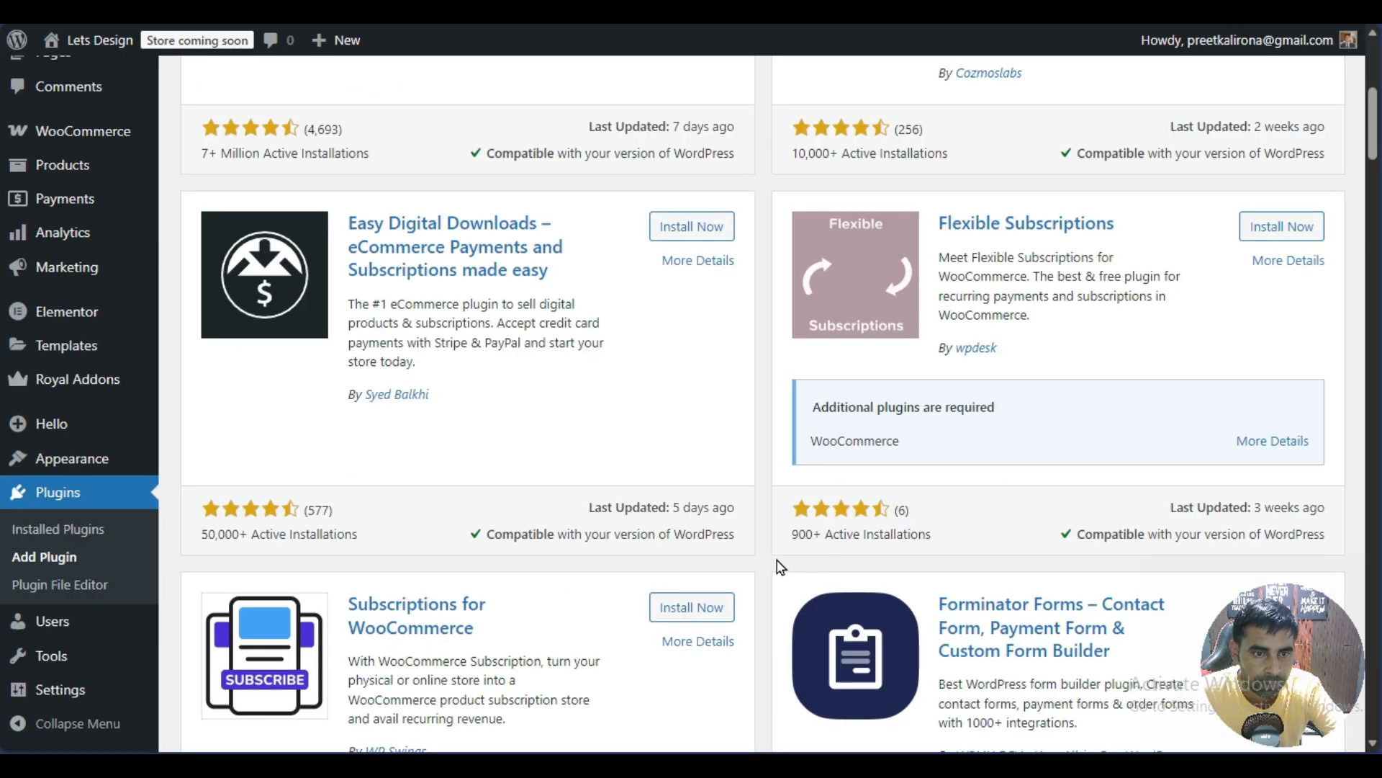
pyautogui.scroll(-3, 780, 567)
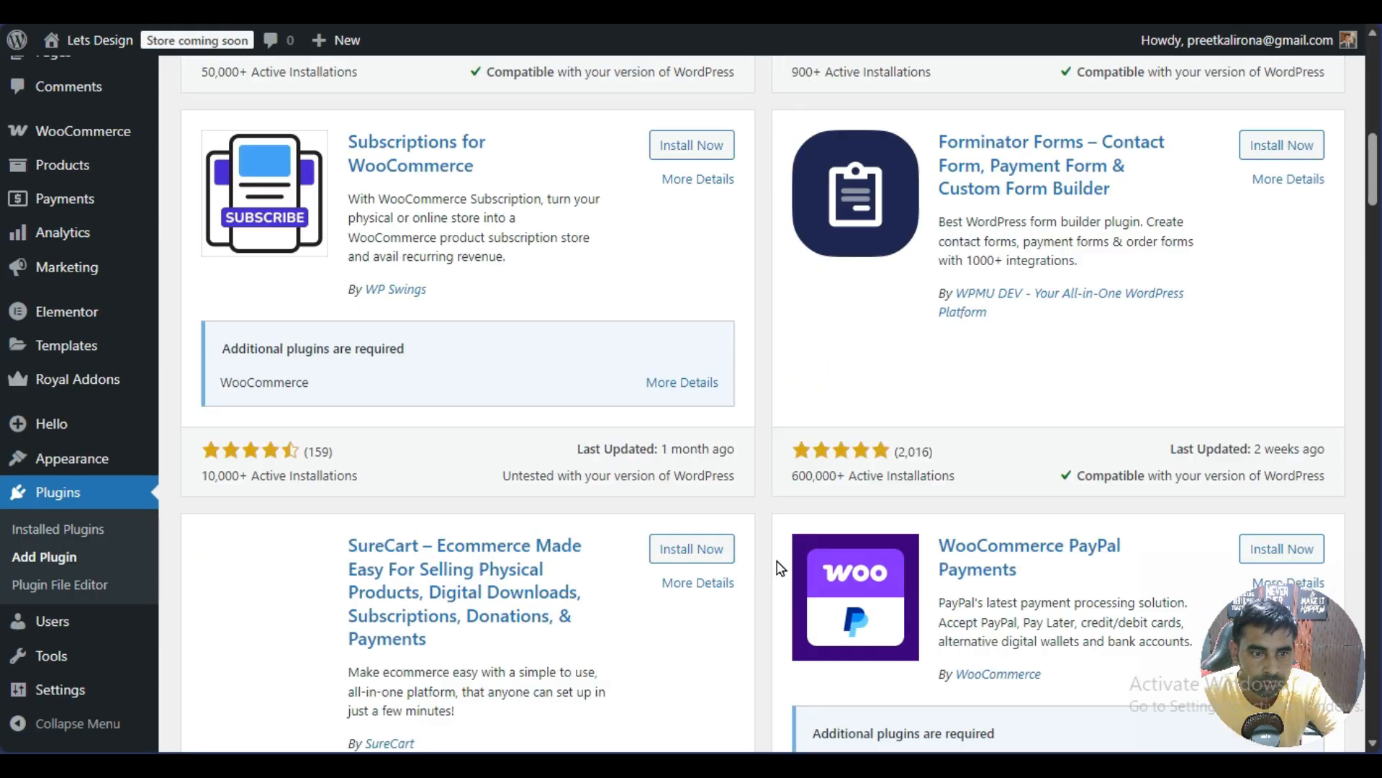
pyautogui.scroll(3, 780, 567)
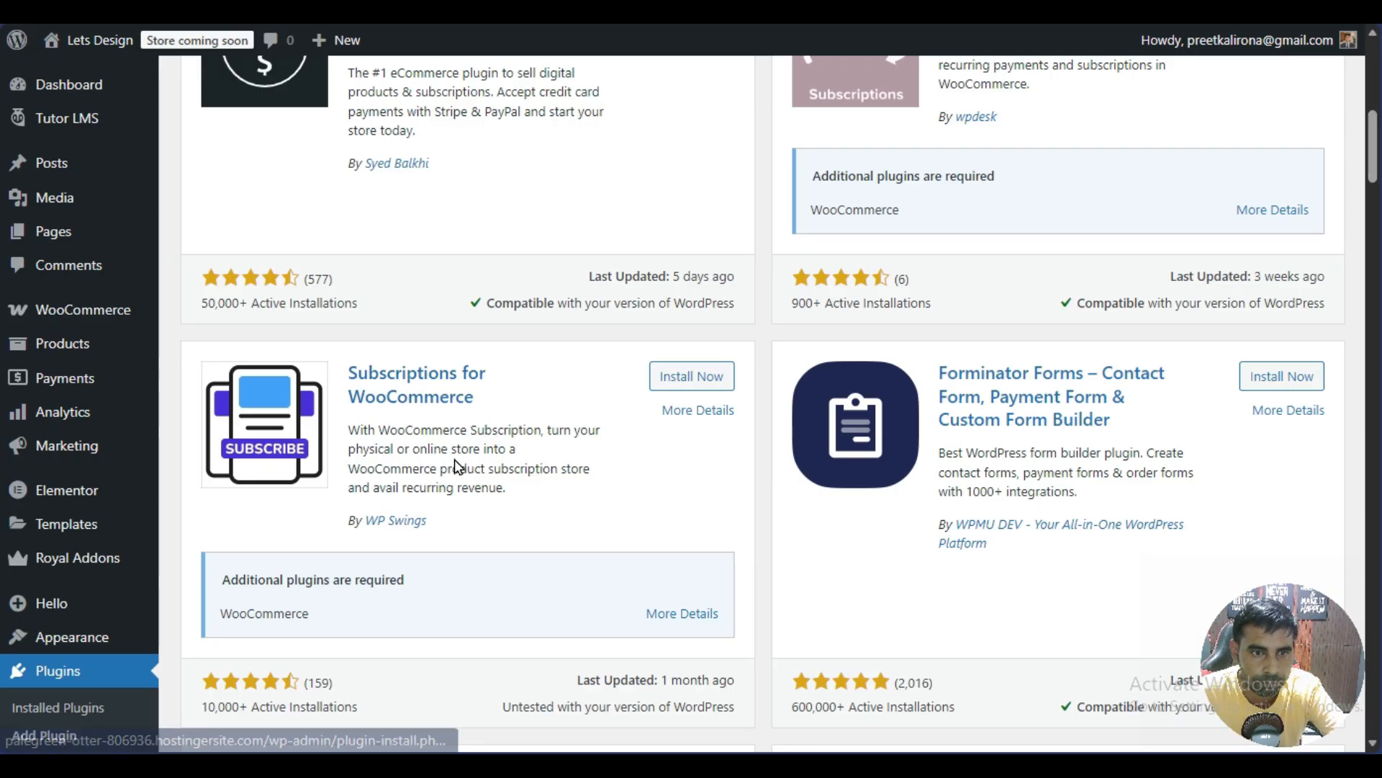
pyautogui.click(659, 380)
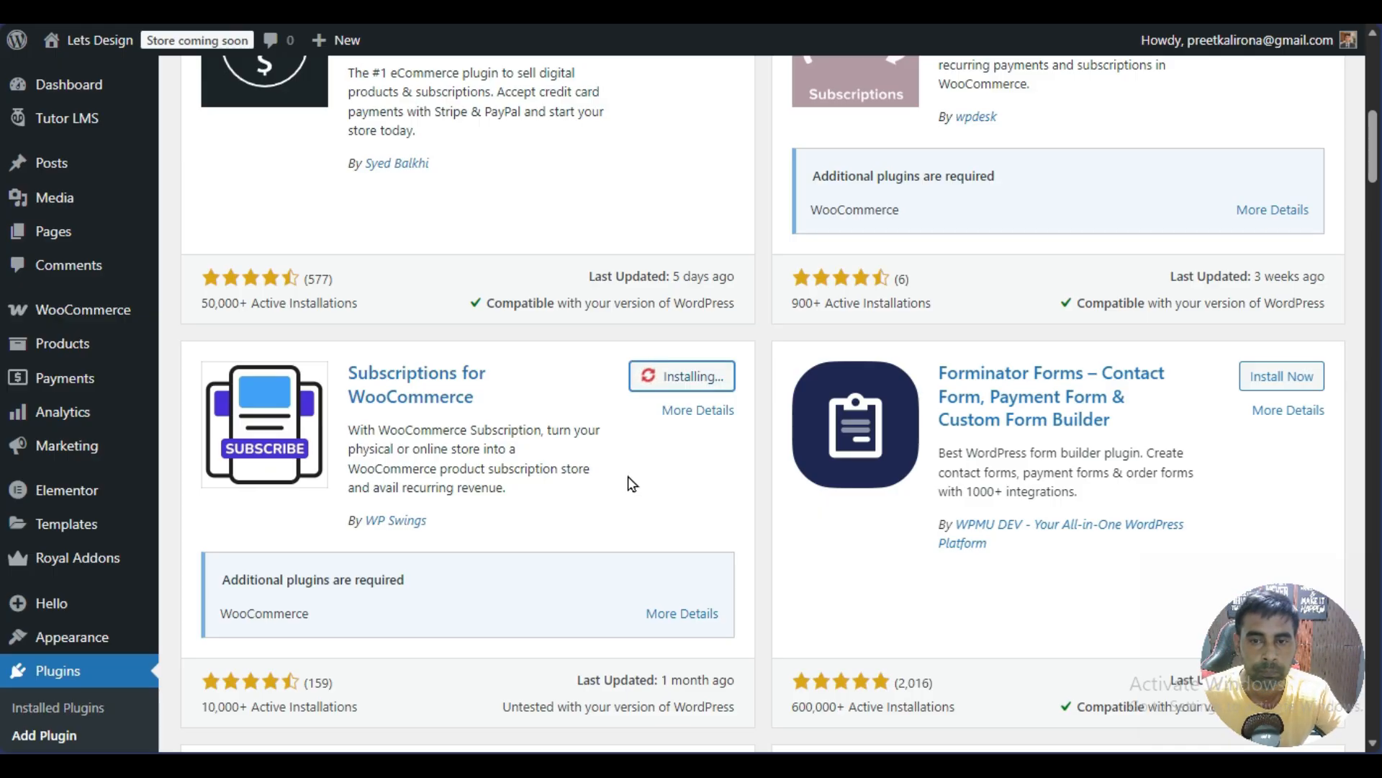
pyautogui.scroll(-3, 627, 478)
pyautogui.scroll(3, 633, 485)
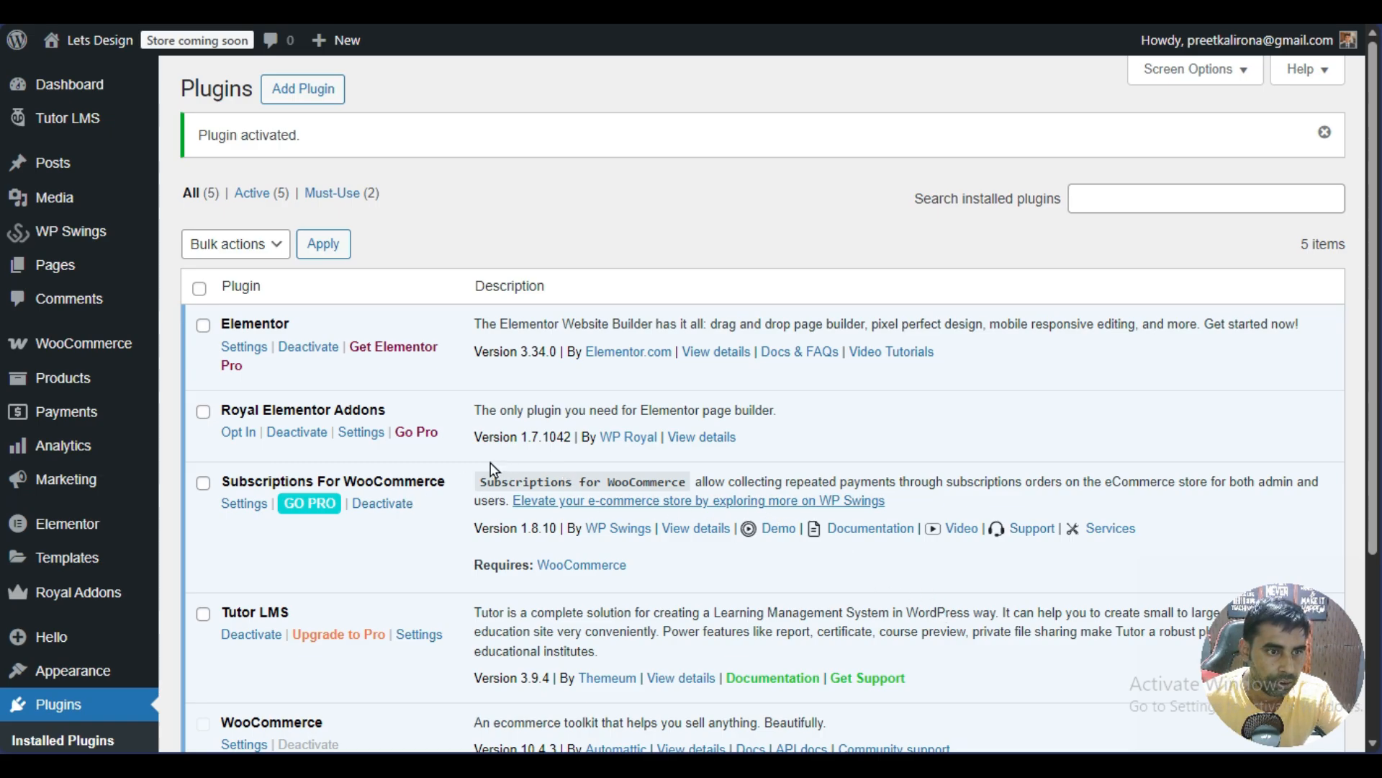
# Open the WPS Subscriptions setup wizard and accept its general settings with the button labels "Add to cart" and "Place order"
pyautogui.moveTo(104, 350)
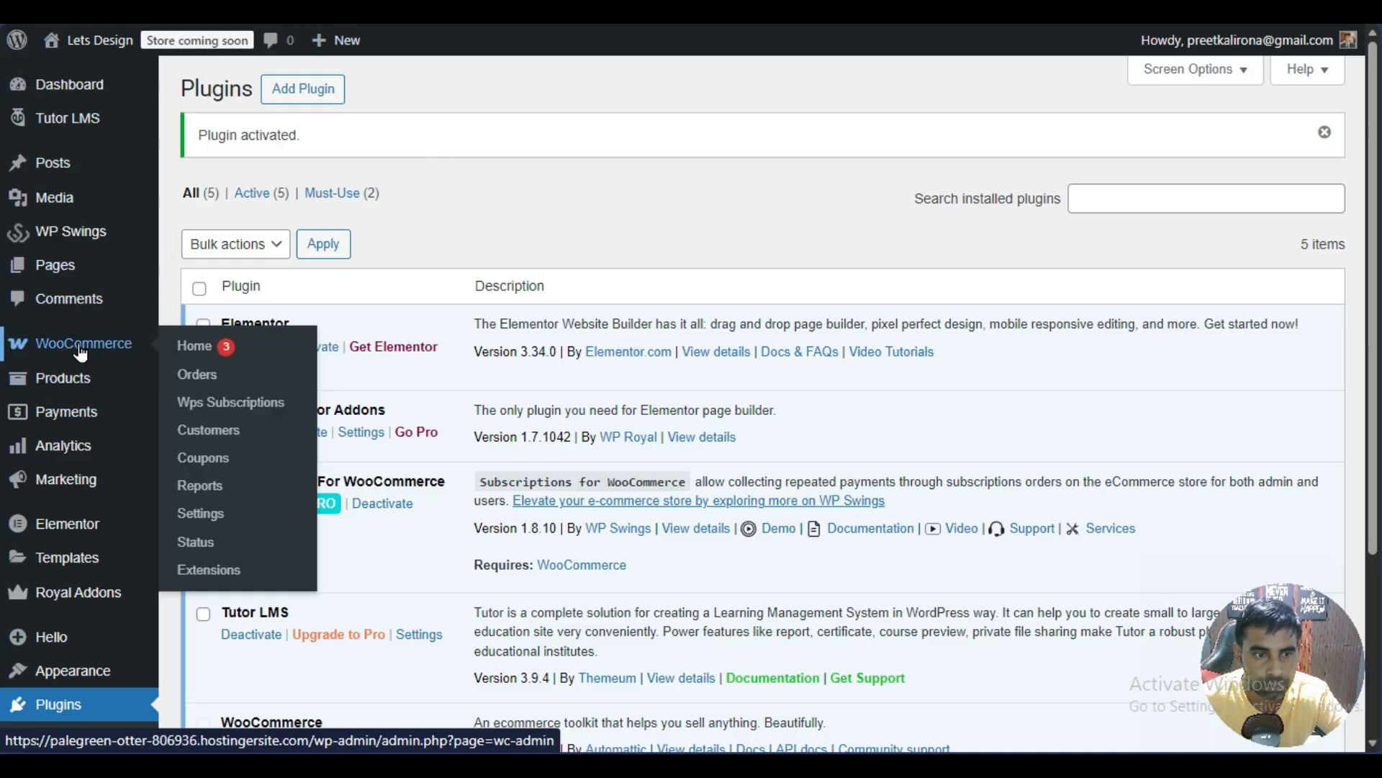
pyautogui.click(246, 410)
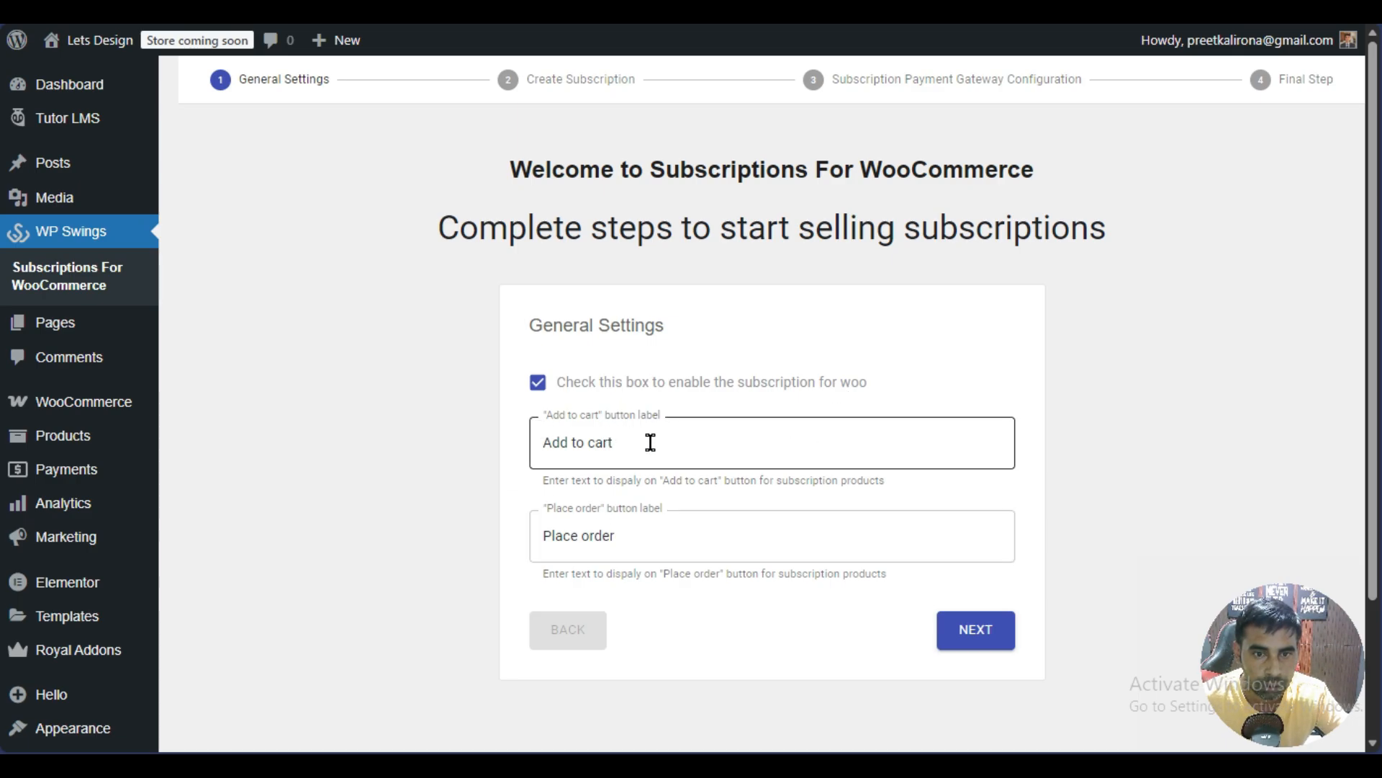
pyautogui.moveTo(639, 448); pyautogui.dragTo(495, 458)
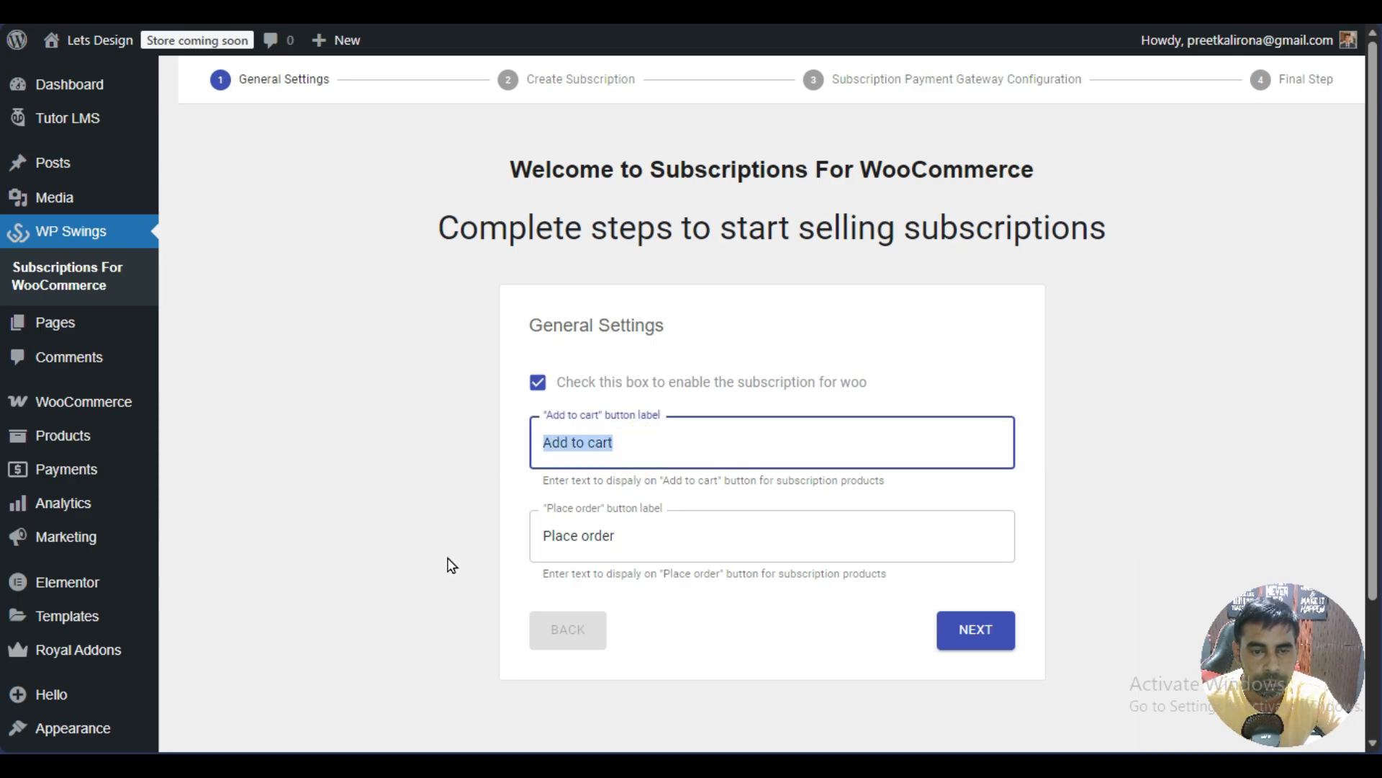
pyautogui.click(648, 441)
pyautogui.moveTo(680, 442); pyautogui.dragTo(379, 451)
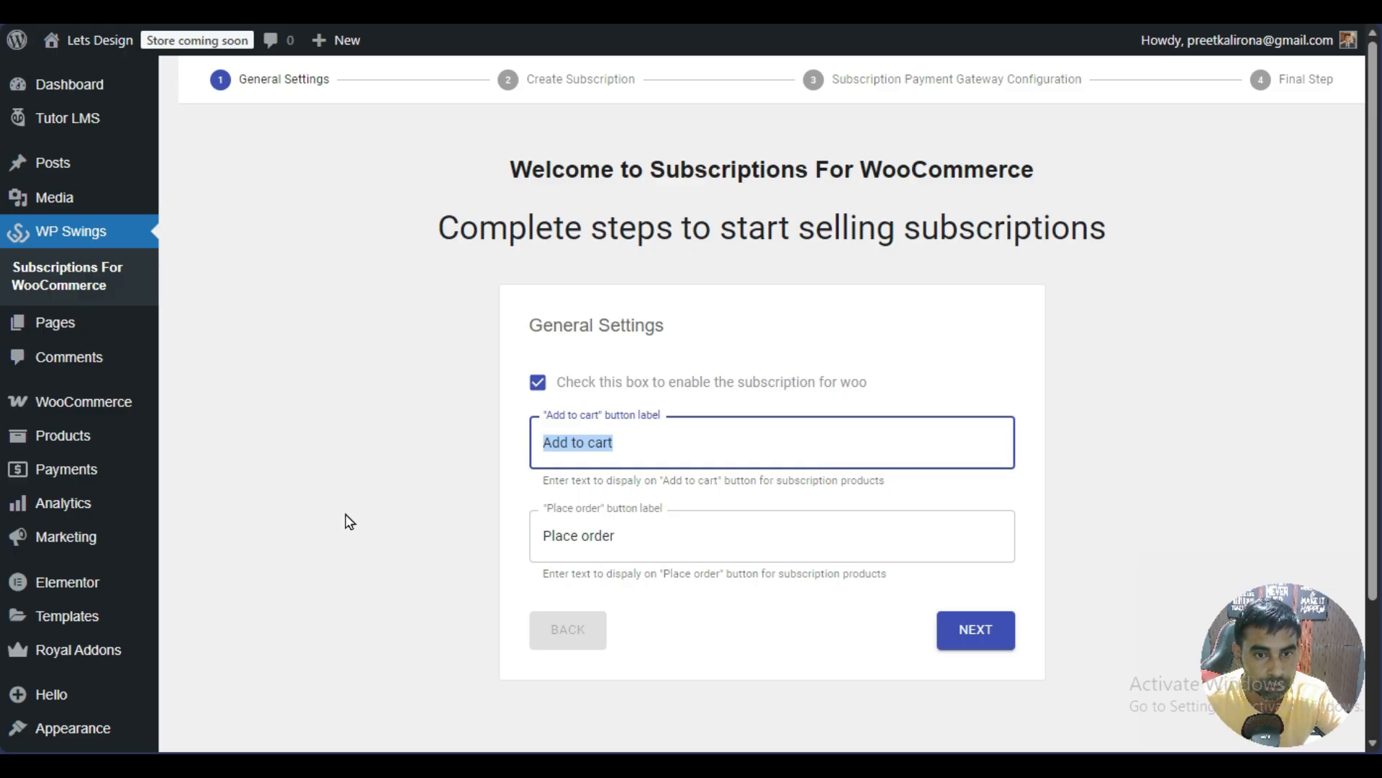
pyautogui.click(666, 536)
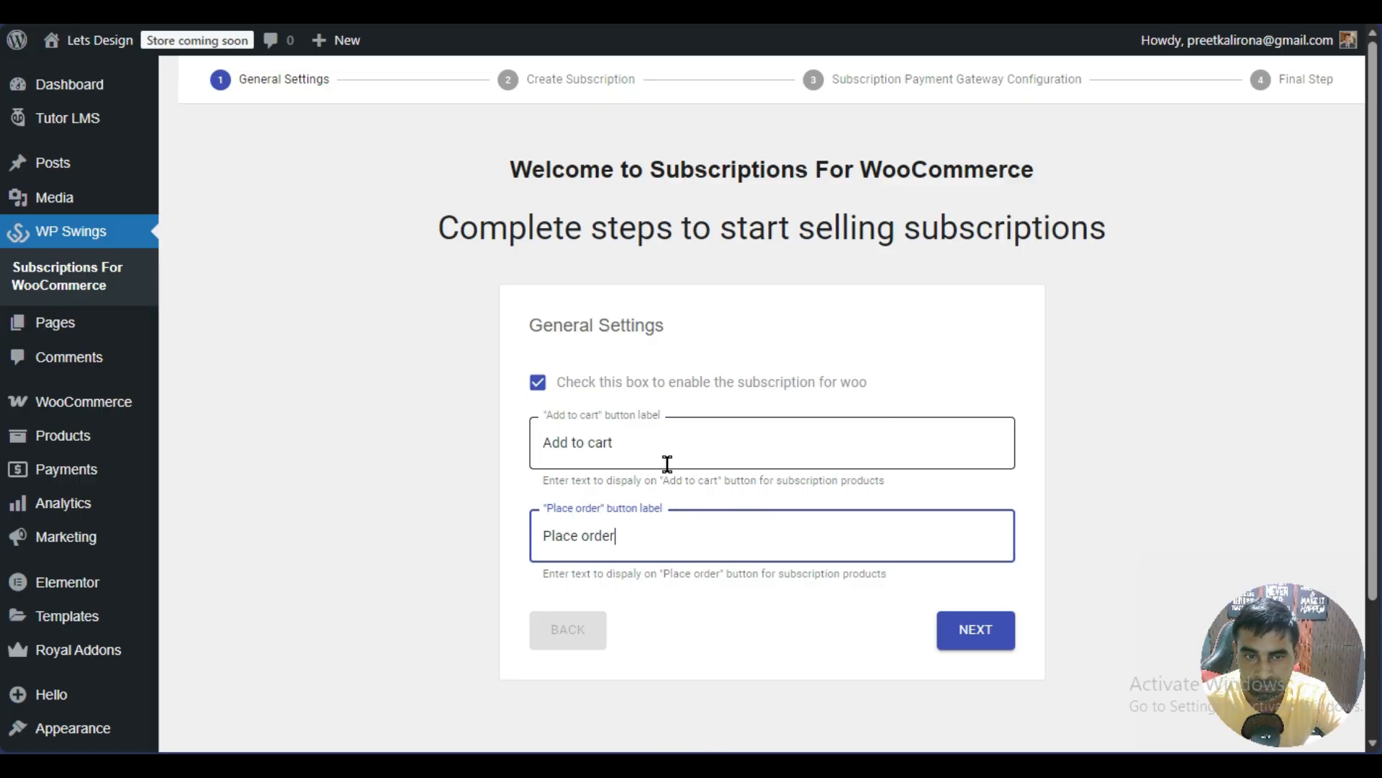
pyautogui.click(961, 643)
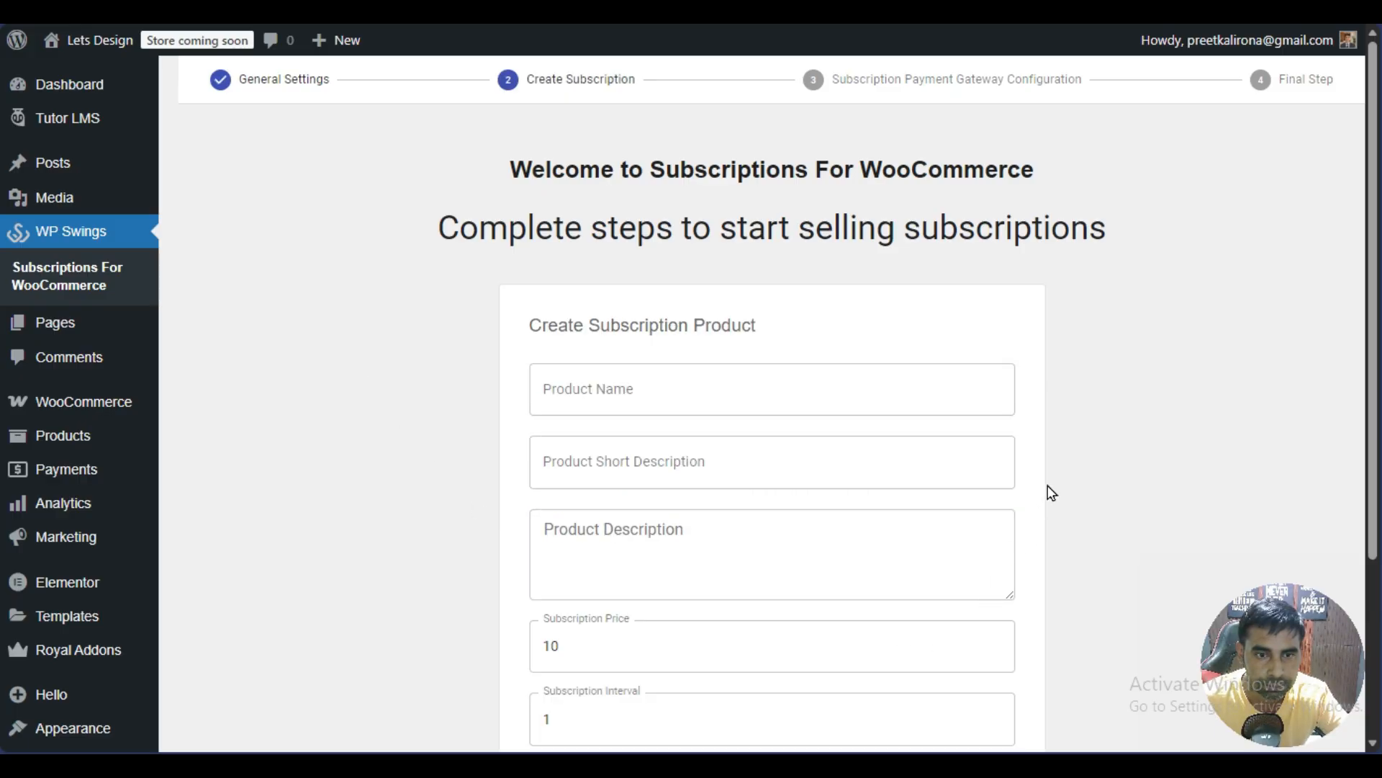
# Name the new subscription product "seo"
pyautogui.scroll(-3, 375, 427)
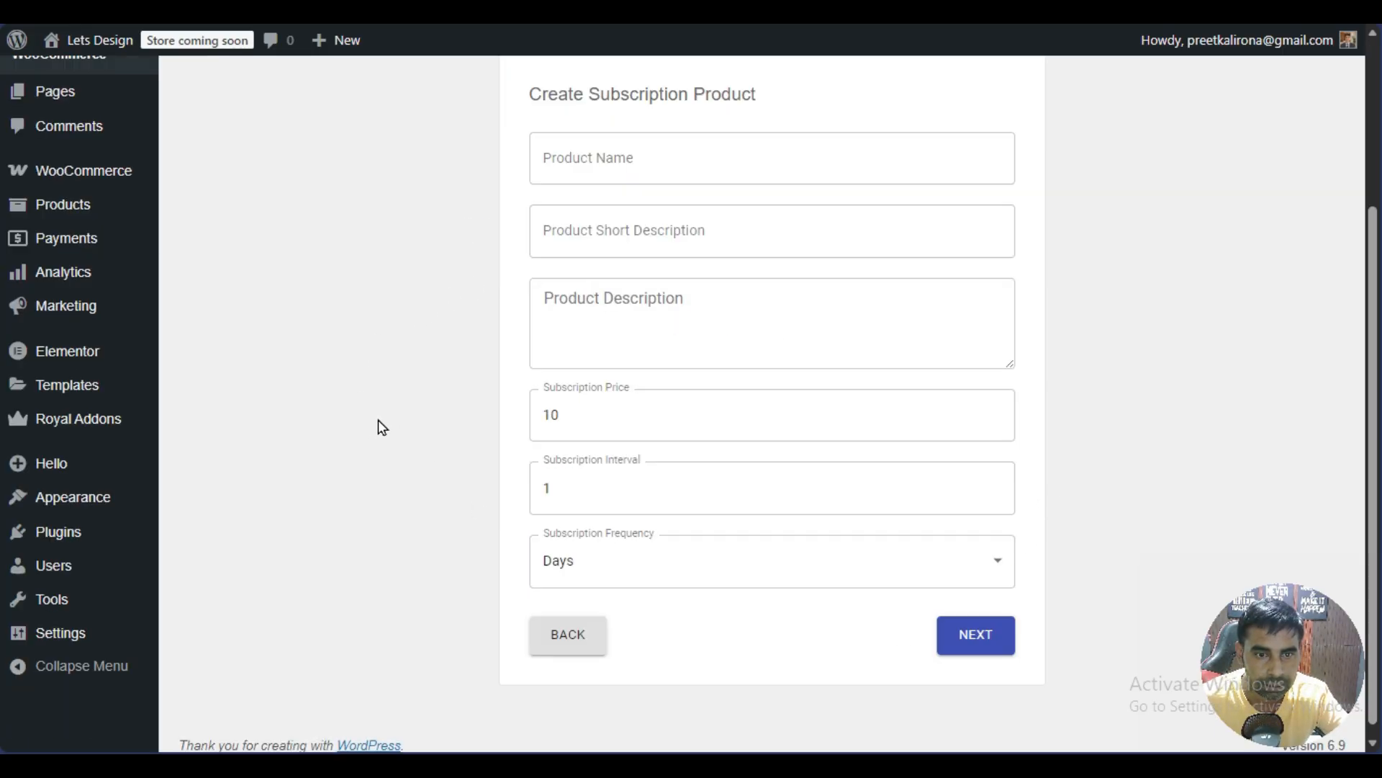
pyautogui.scroll(3, 382, 427)
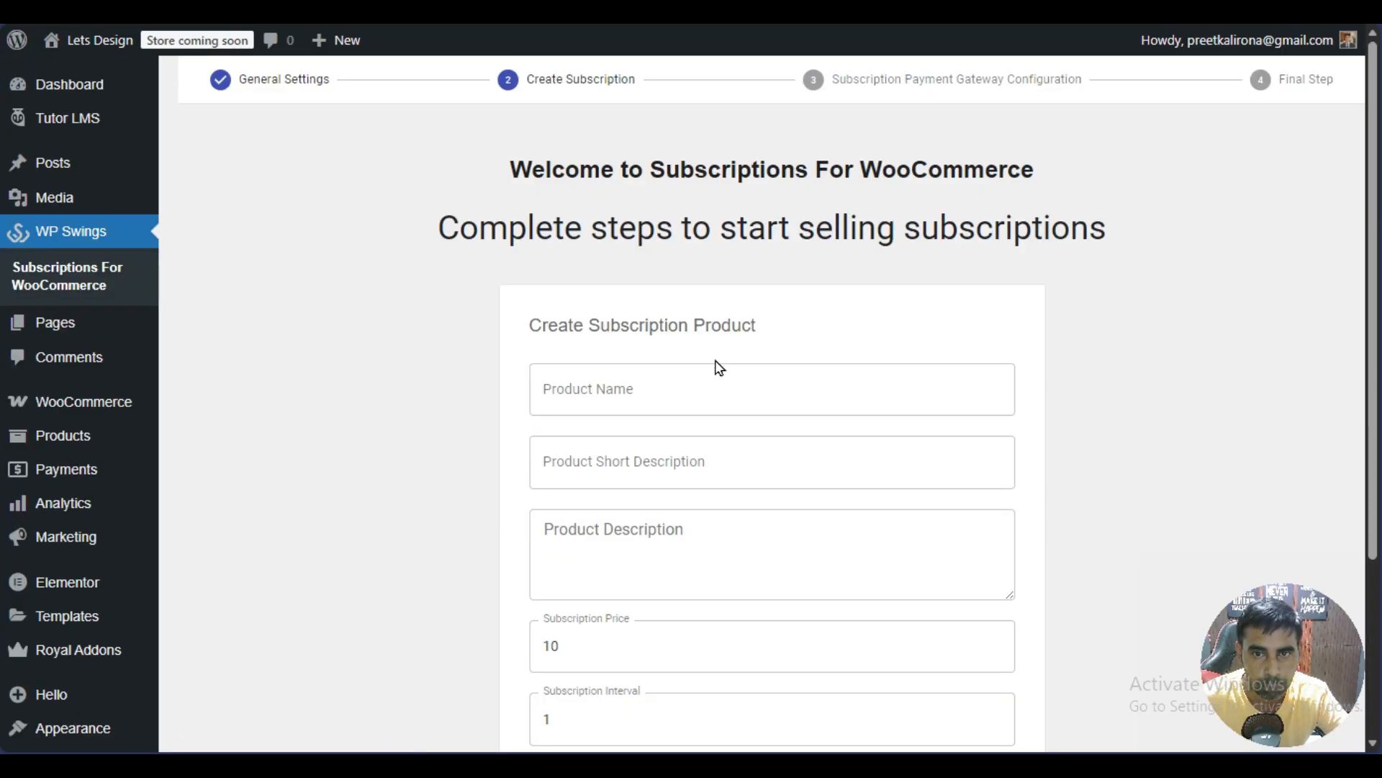
pyautogui.click(717, 384)
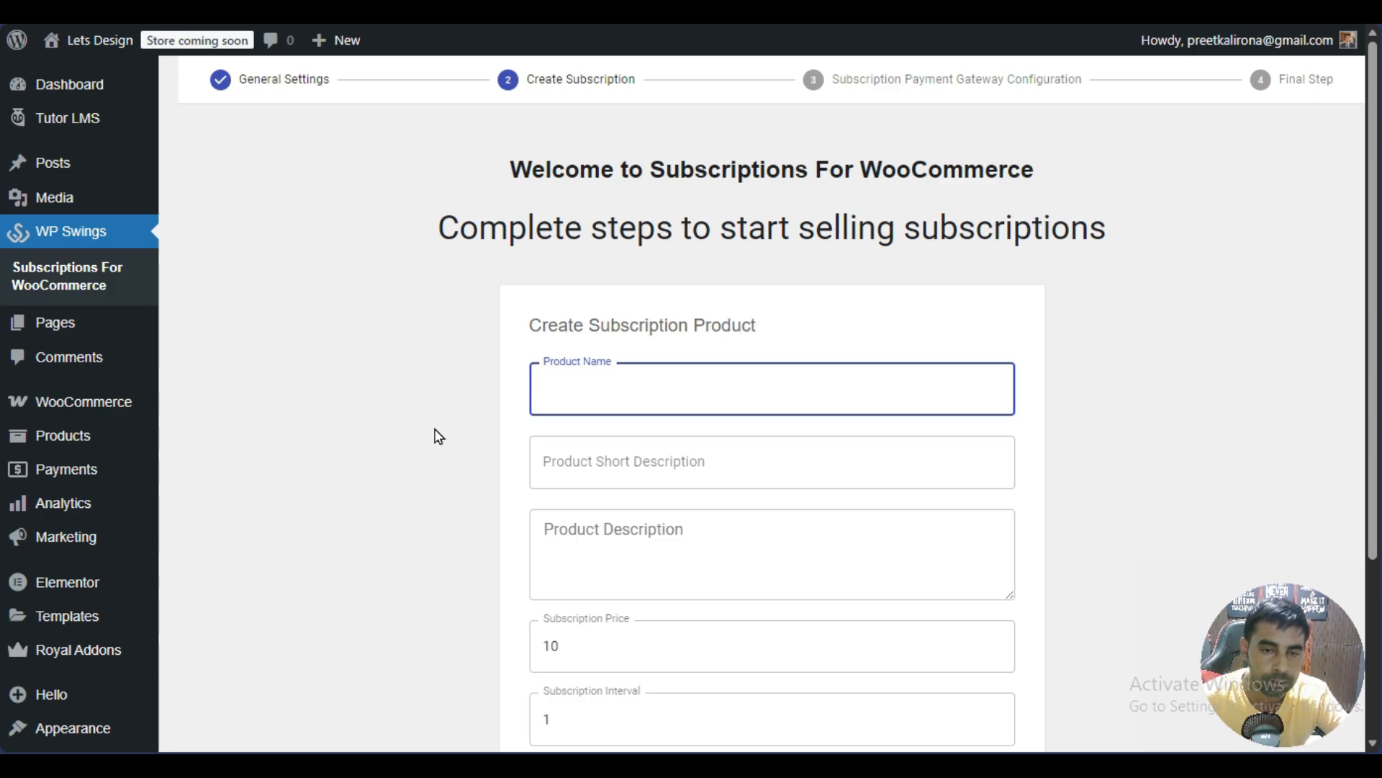
pyautogui.scroll(-3, 431, 437)
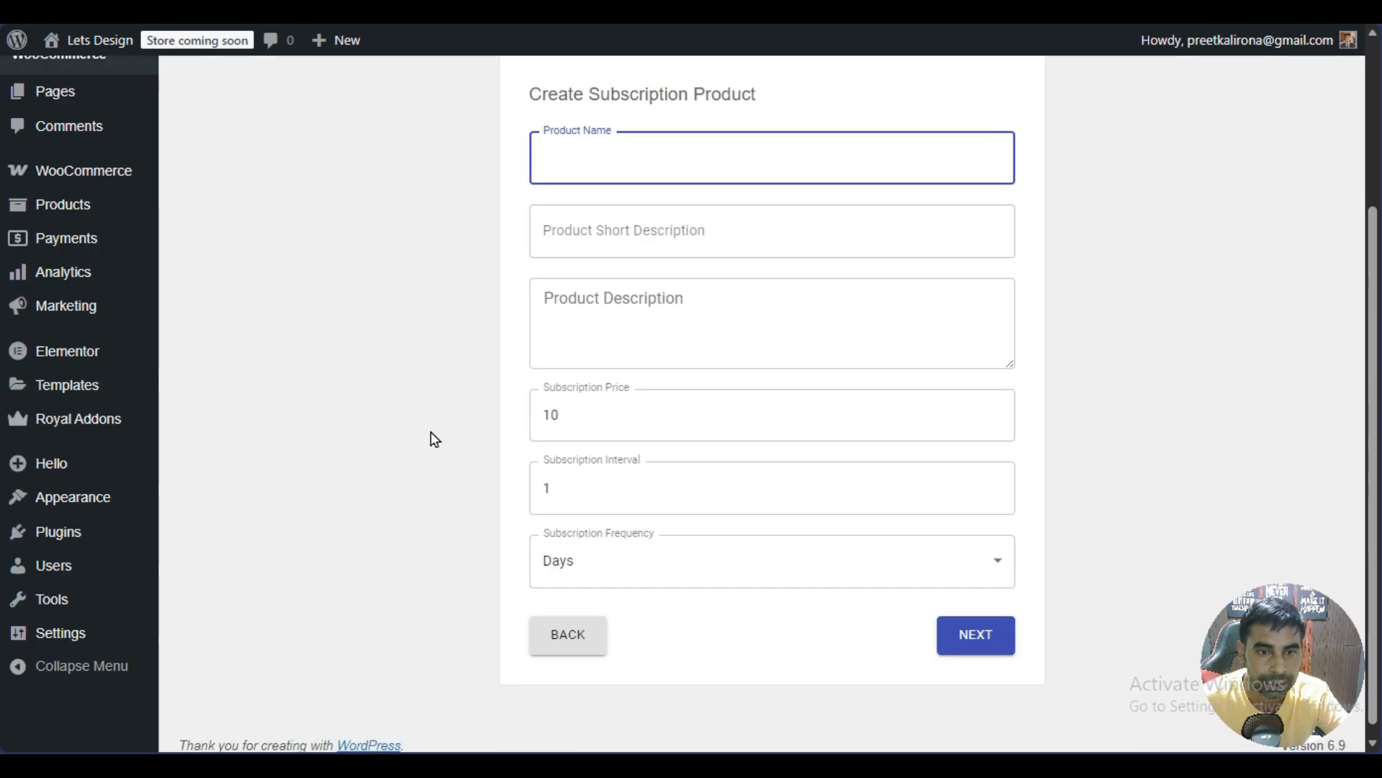
pyautogui.scroll(3, 431, 438)
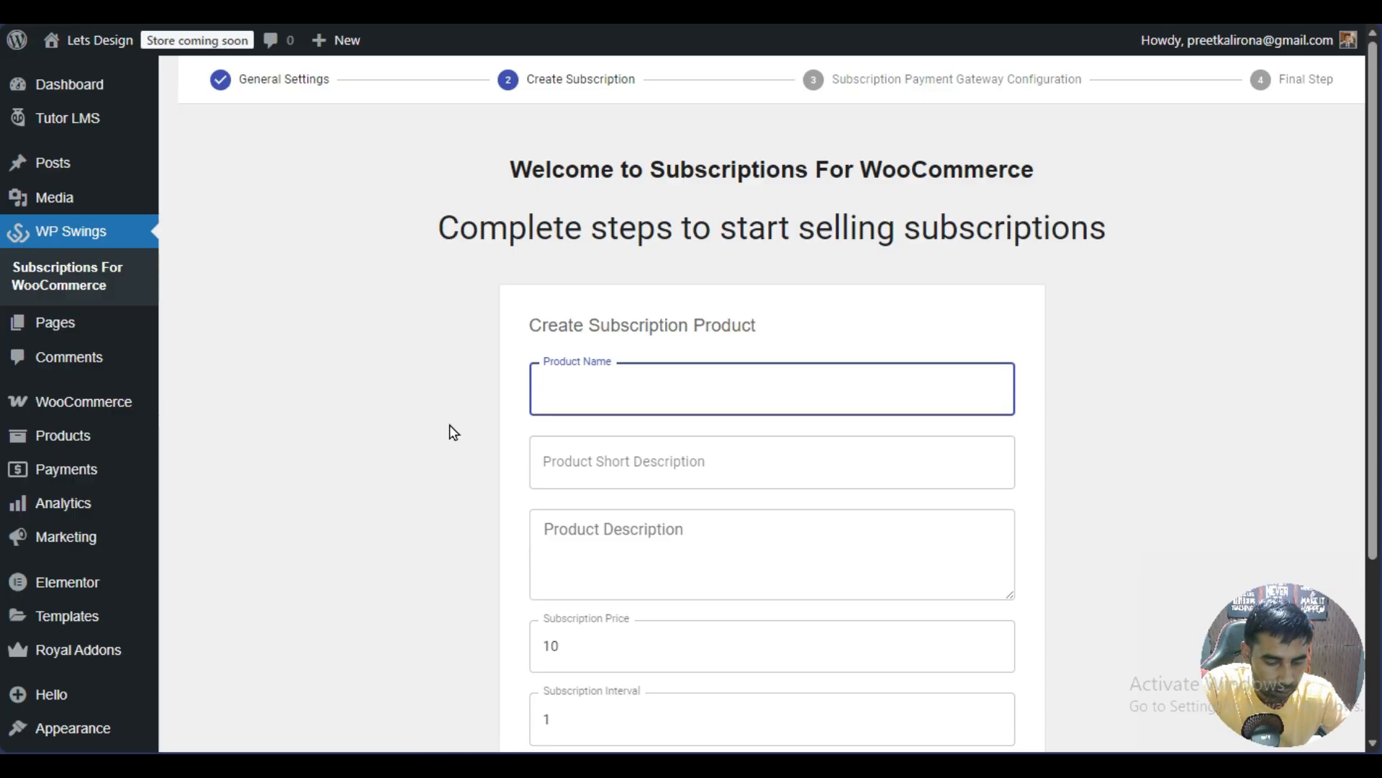
pyautogui.write('seo')
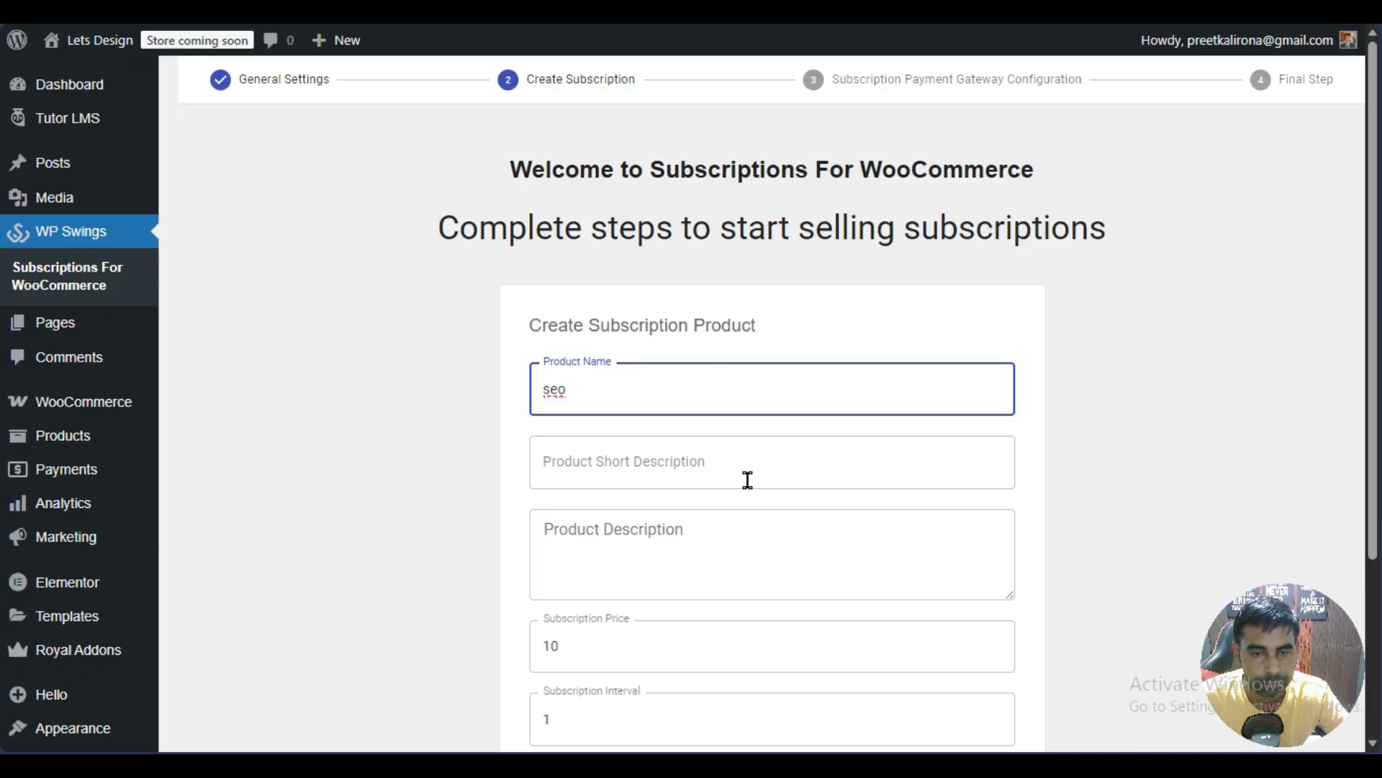
# Enter "seo subscription" as the product's short description
pyautogui.click(767, 463)
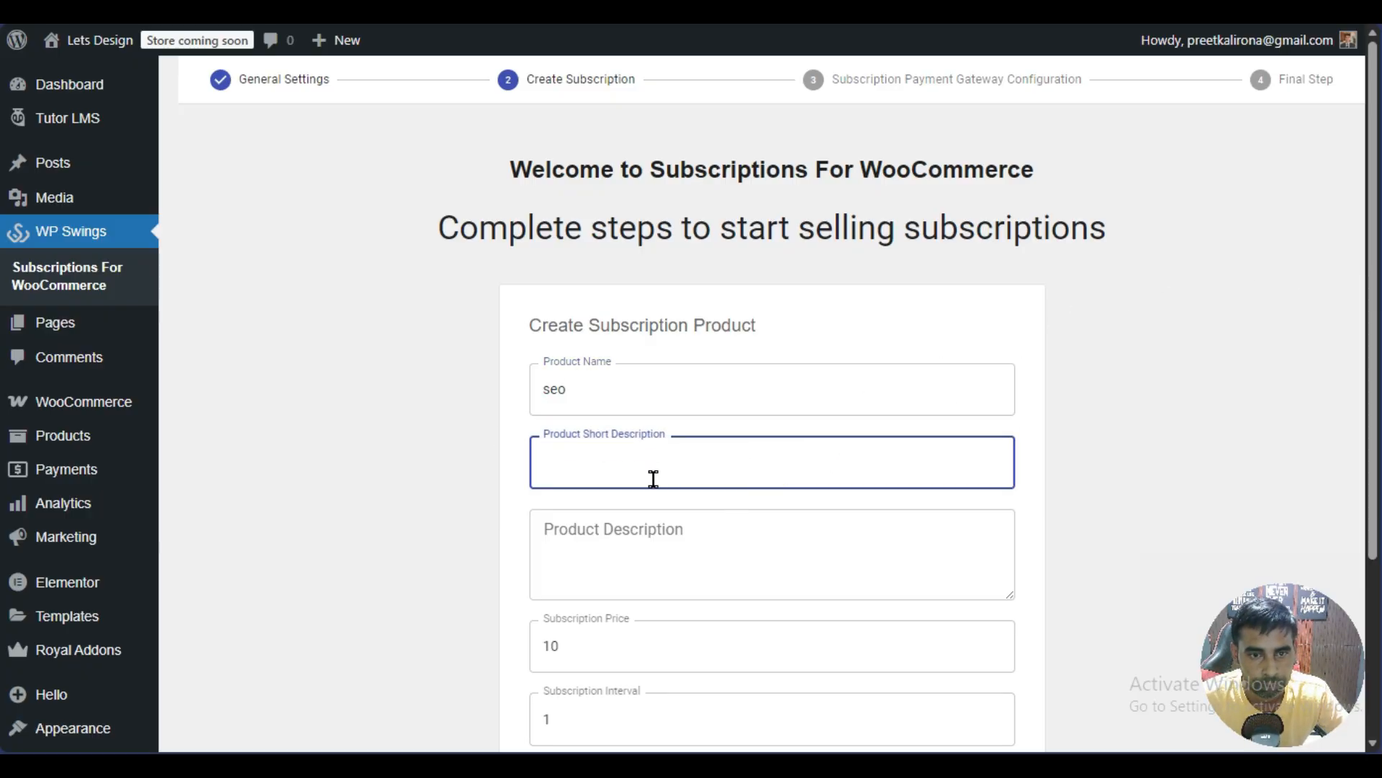
pyautogui.click(668, 531)
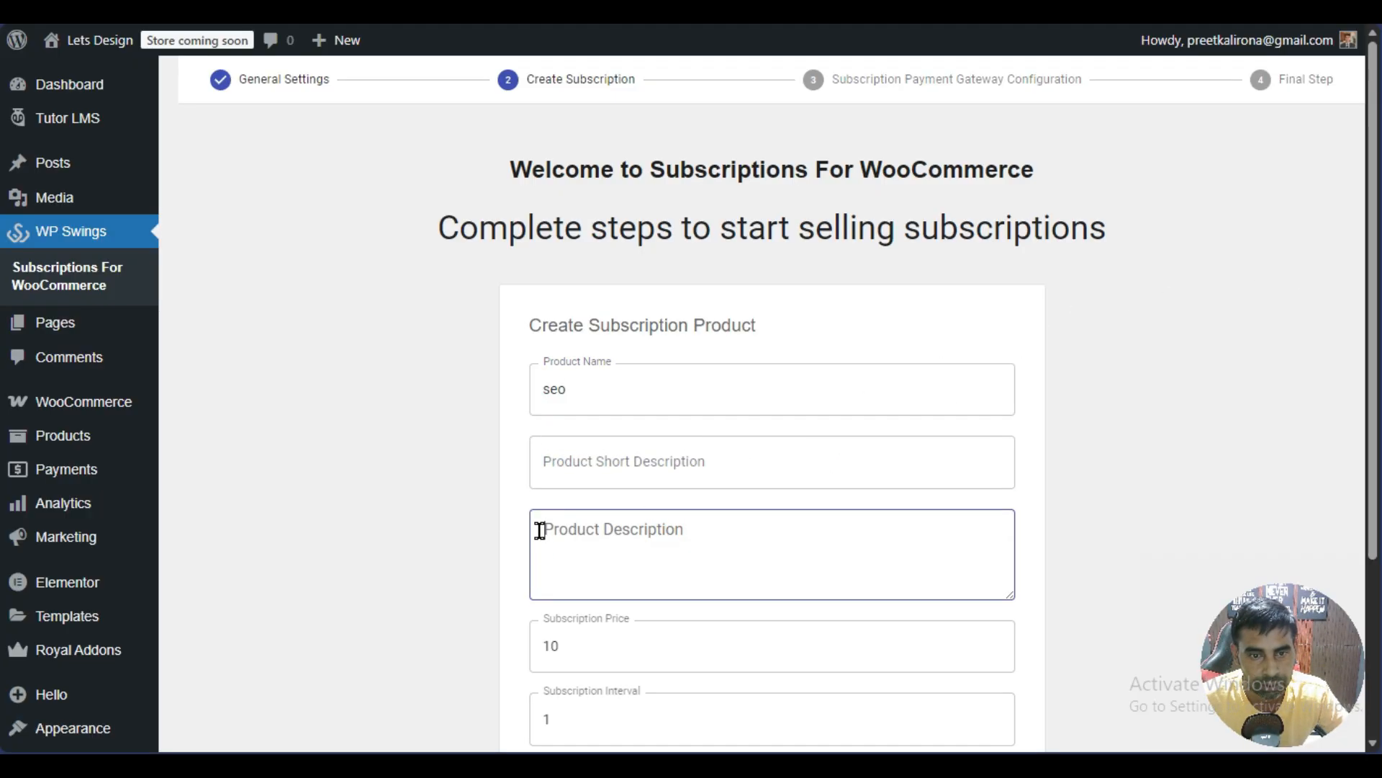
pyautogui.click(643, 456)
pyautogui.write('seo subs')
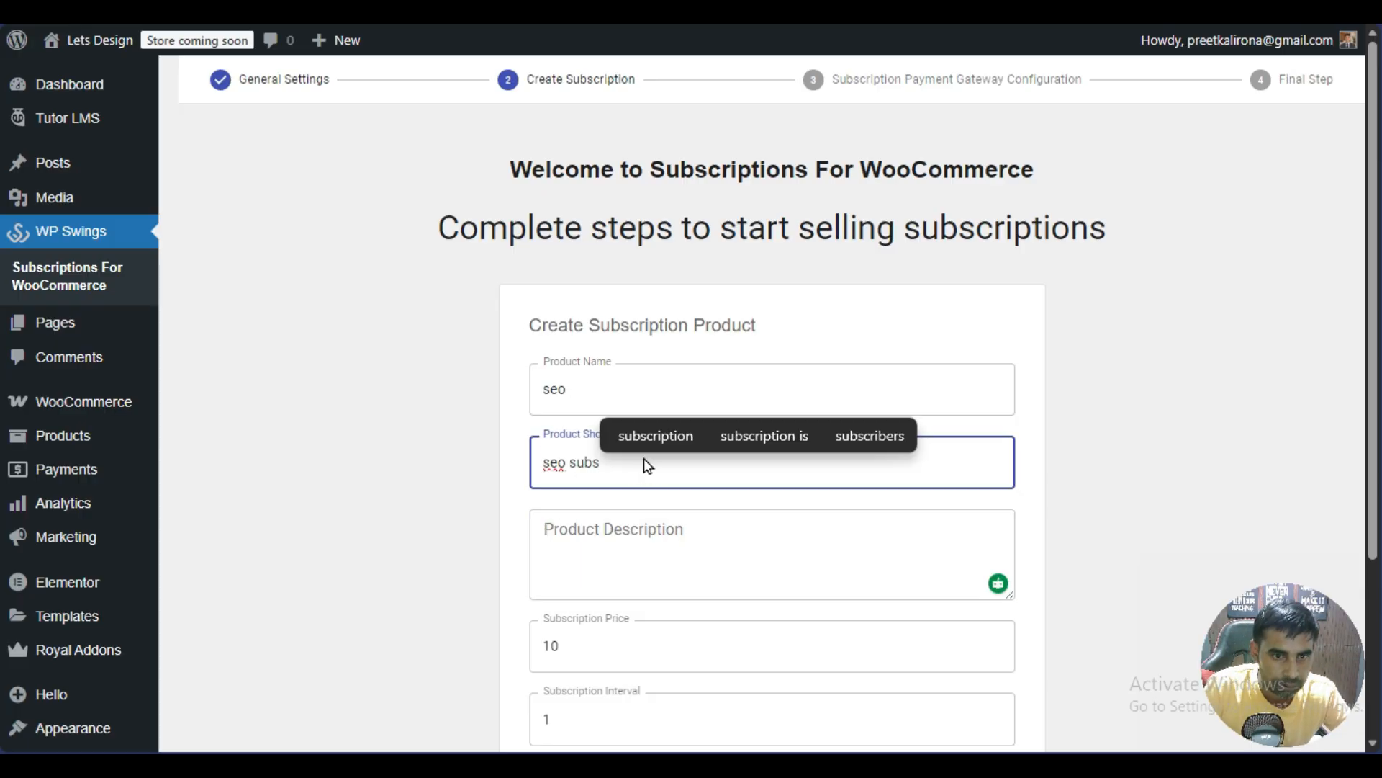
pyautogui.click(647, 434)
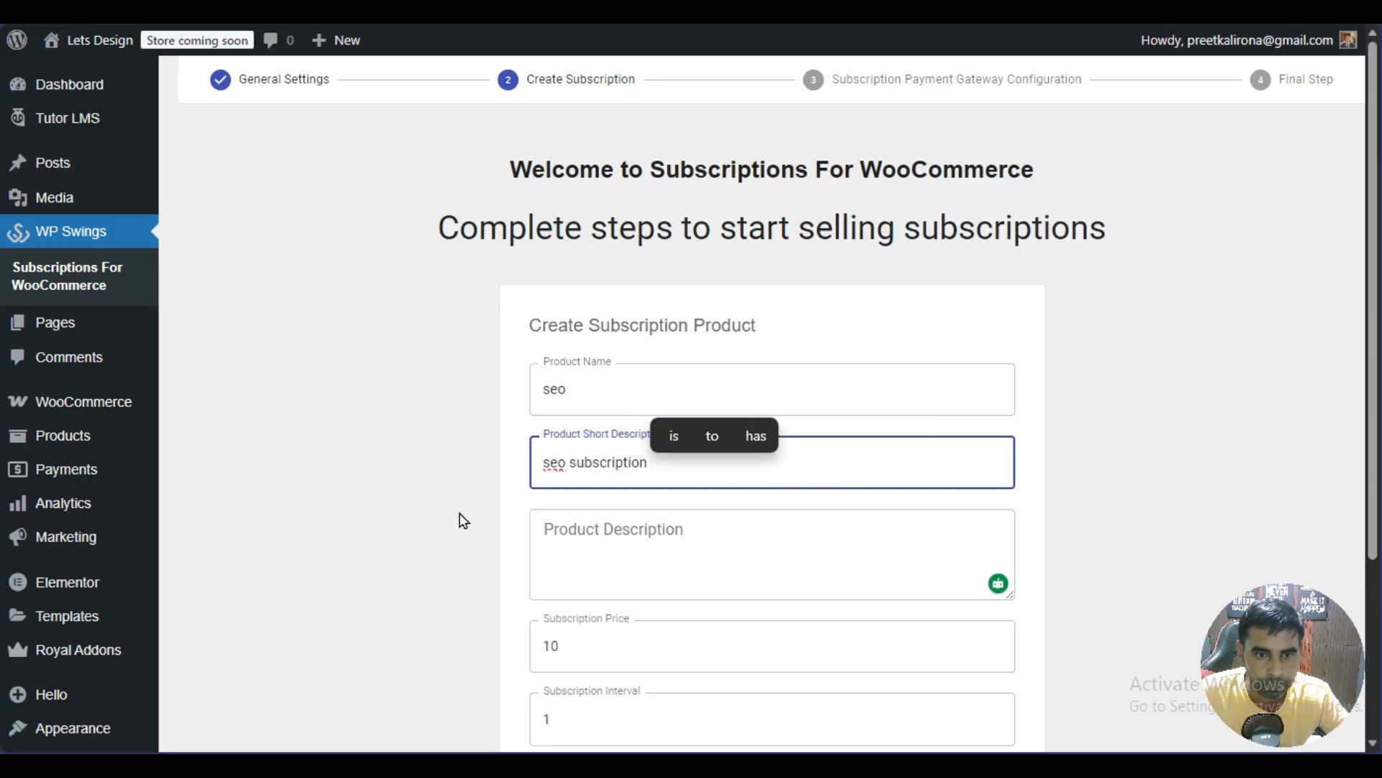
# Accept a subscription price of 10, an interval of 1 and a frequency of Days, and continue to the payment gateway configuration
pyautogui.scroll(-3, 459, 513)
pyautogui.click(586, 411)
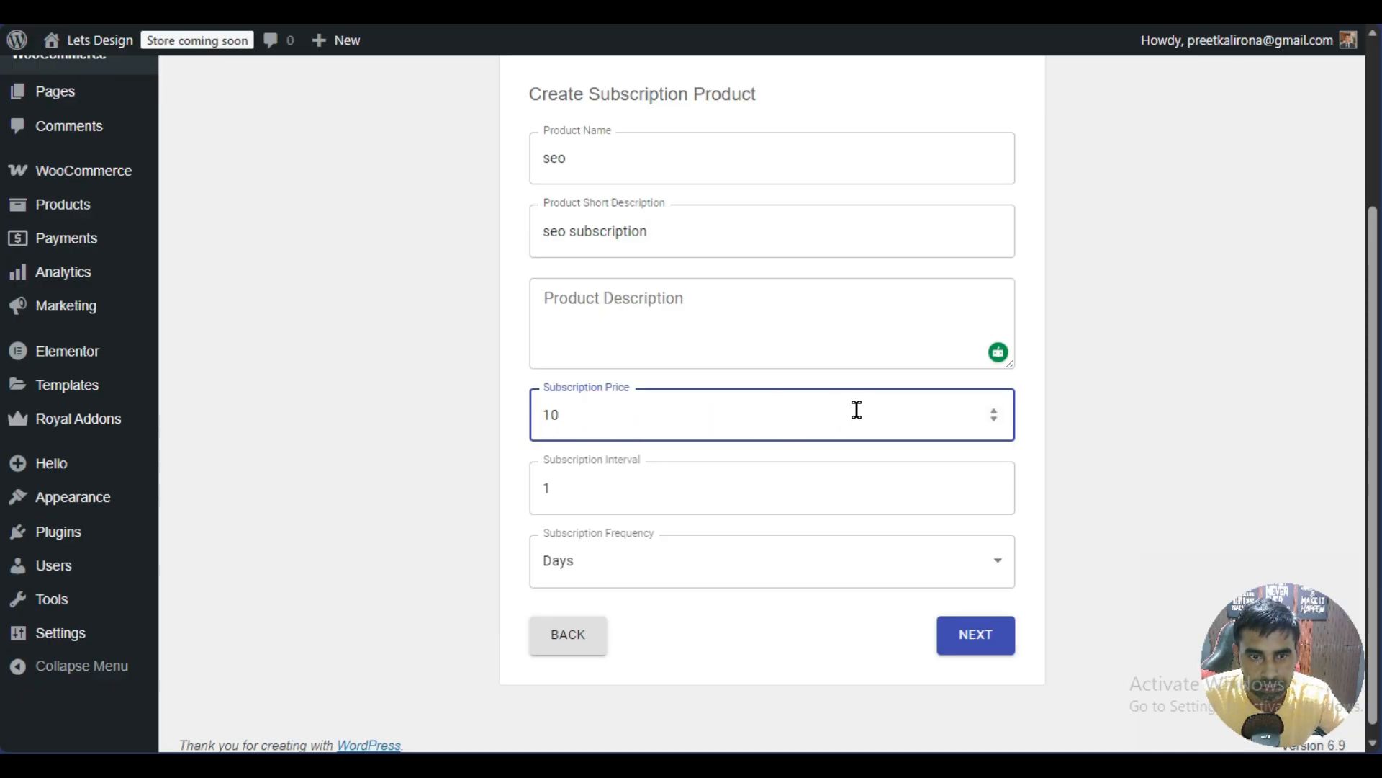
pyautogui.moveTo(576, 419); pyautogui.dragTo(504, 431)
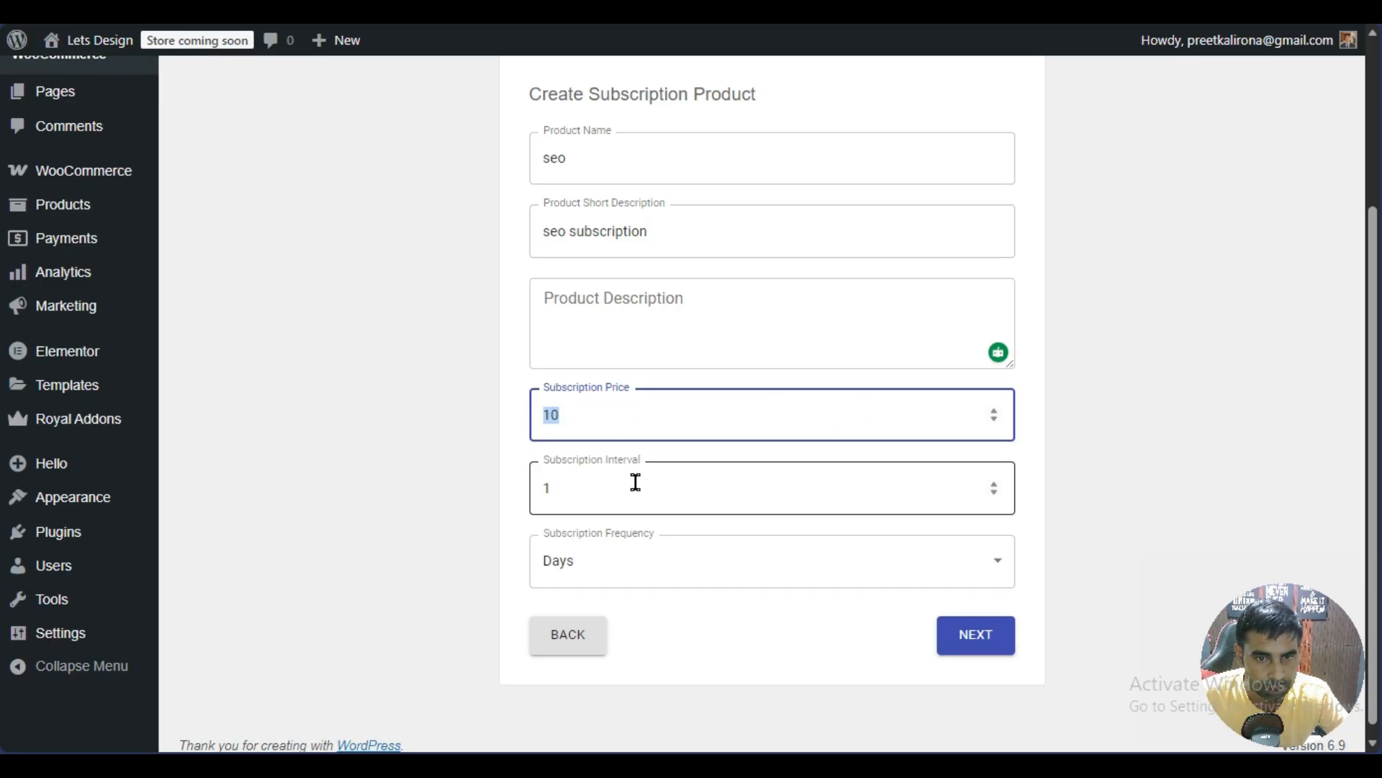
pyautogui.moveTo(636, 482); pyautogui.dragTo(389, 491)
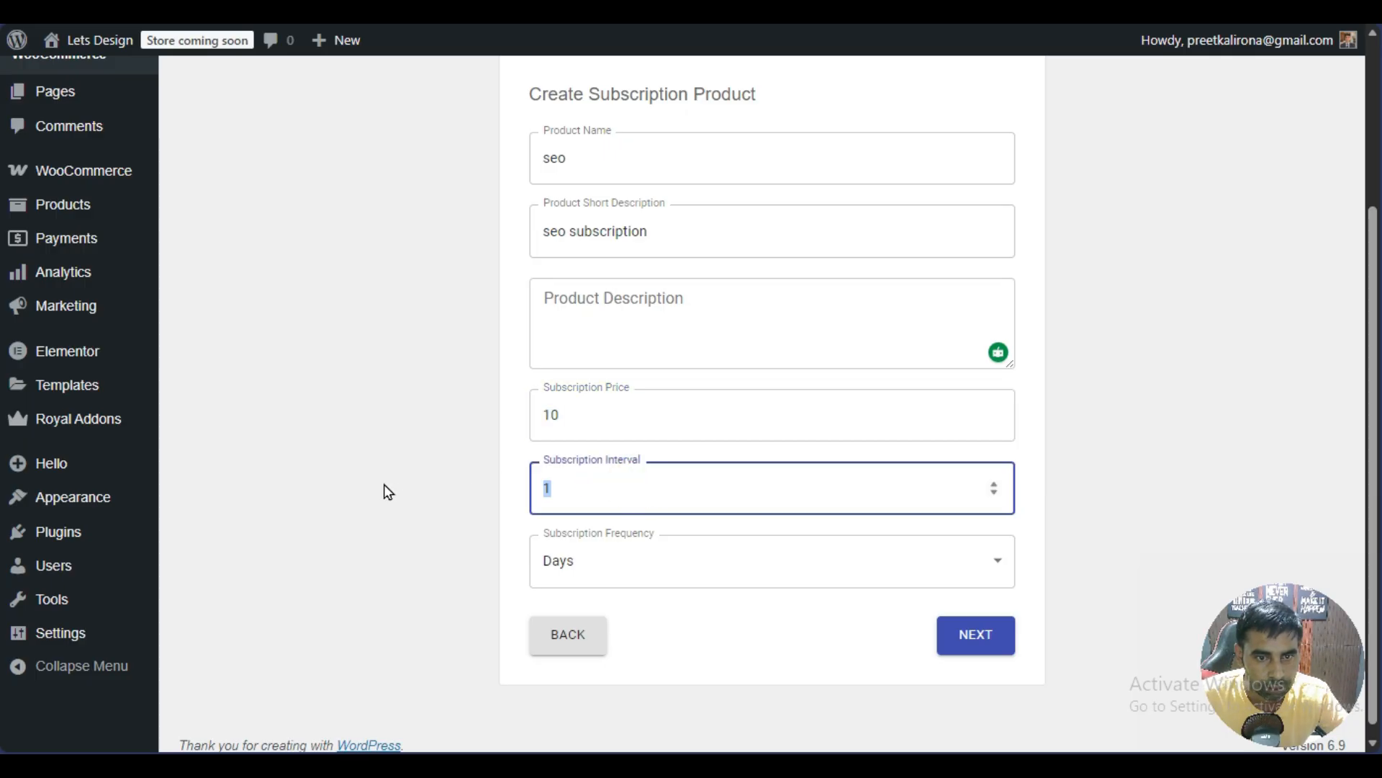
pyautogui.click(389, 492)
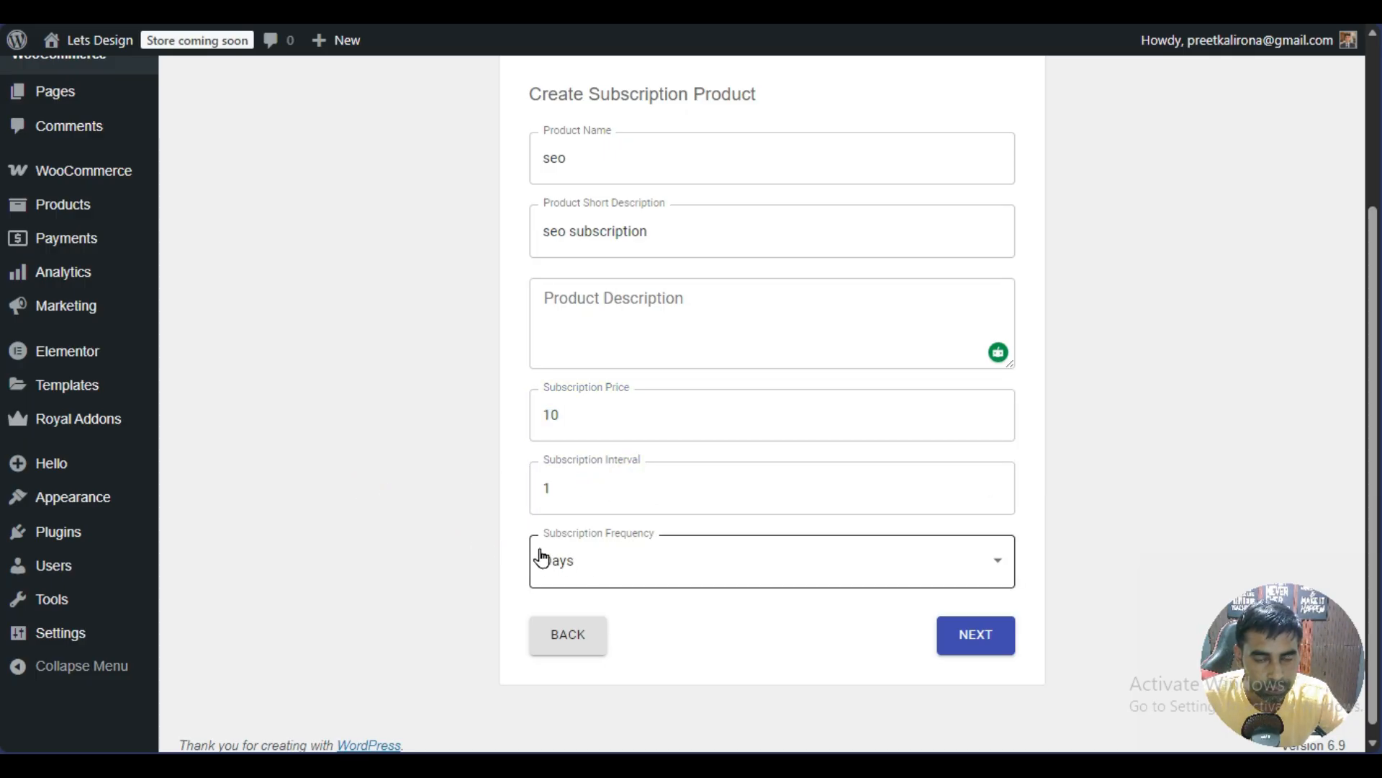
pyautogui.click(599, 561)
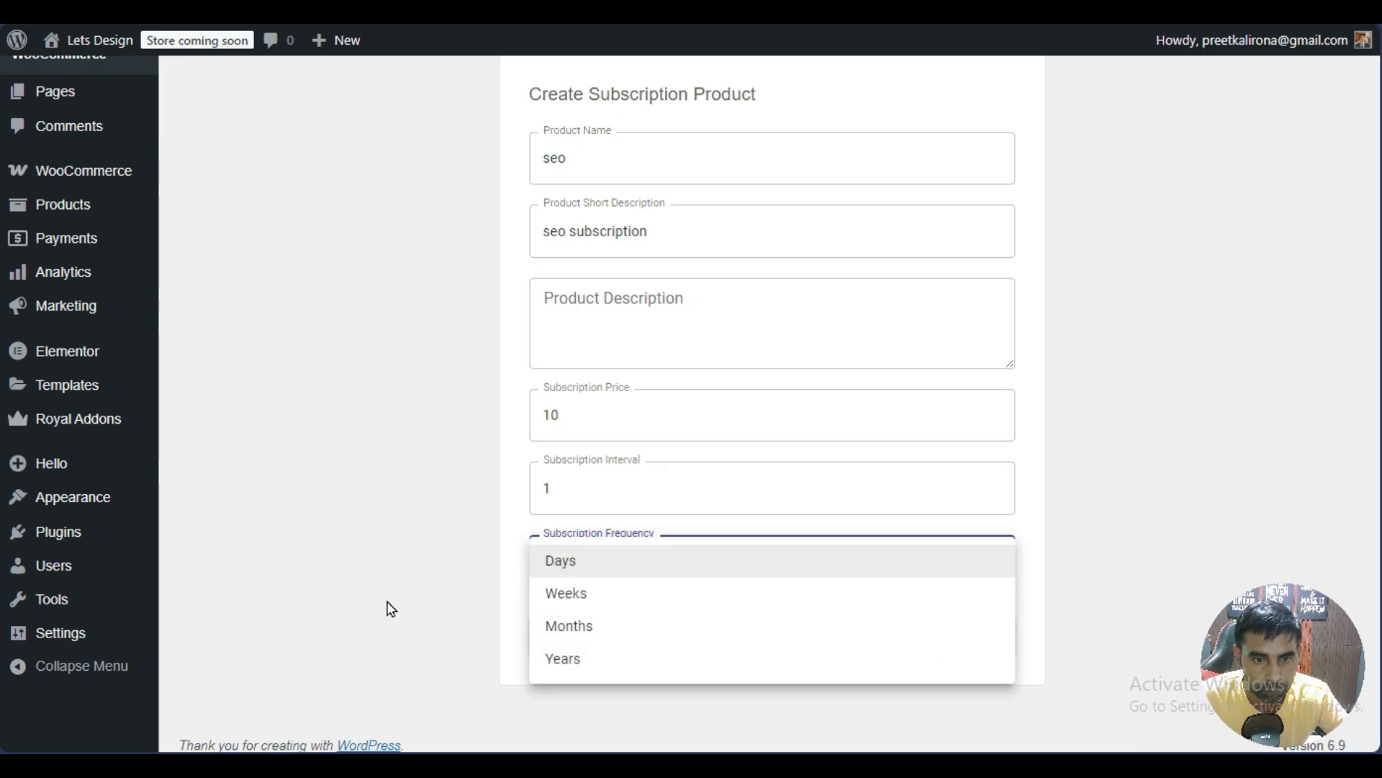
pyautogui.click(616, 622)
pyautogui.click(608, 565)
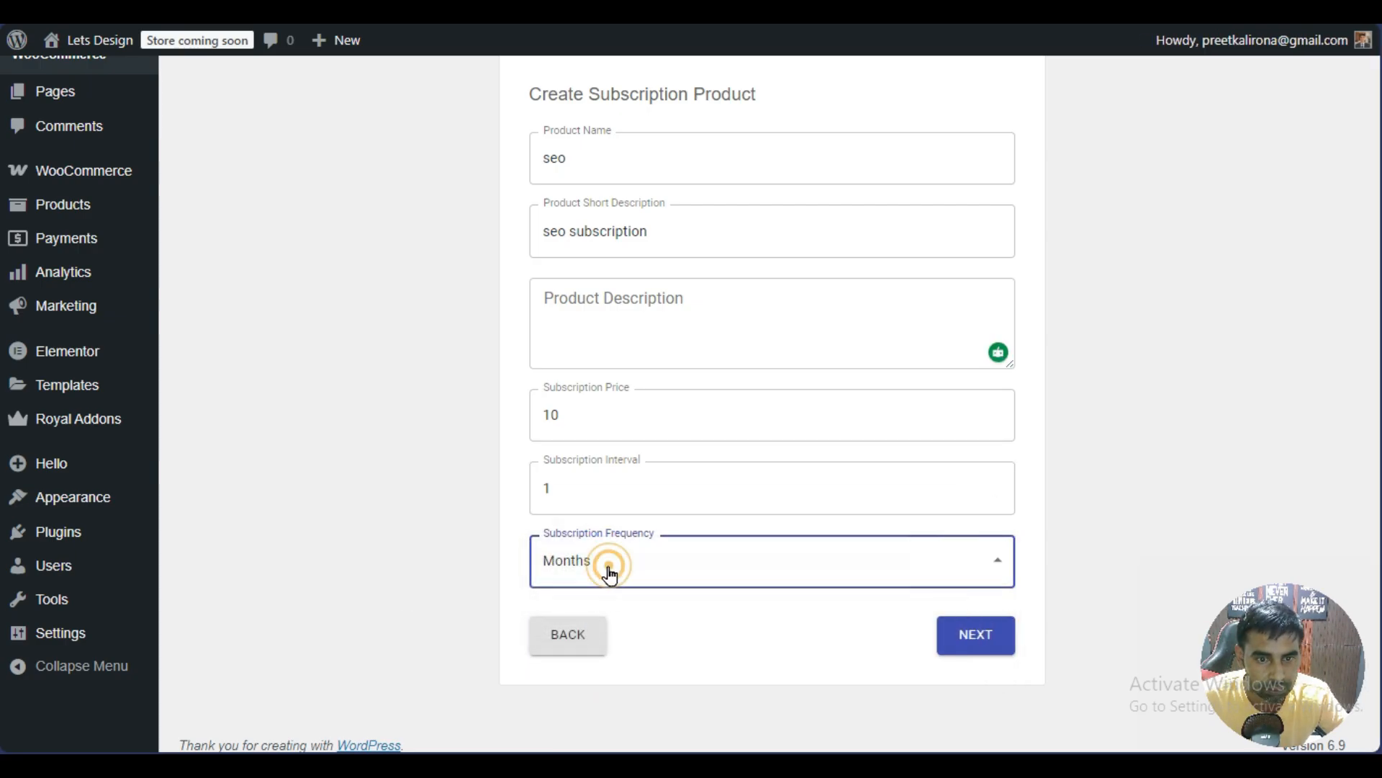
pyautogui.click(599, 501)
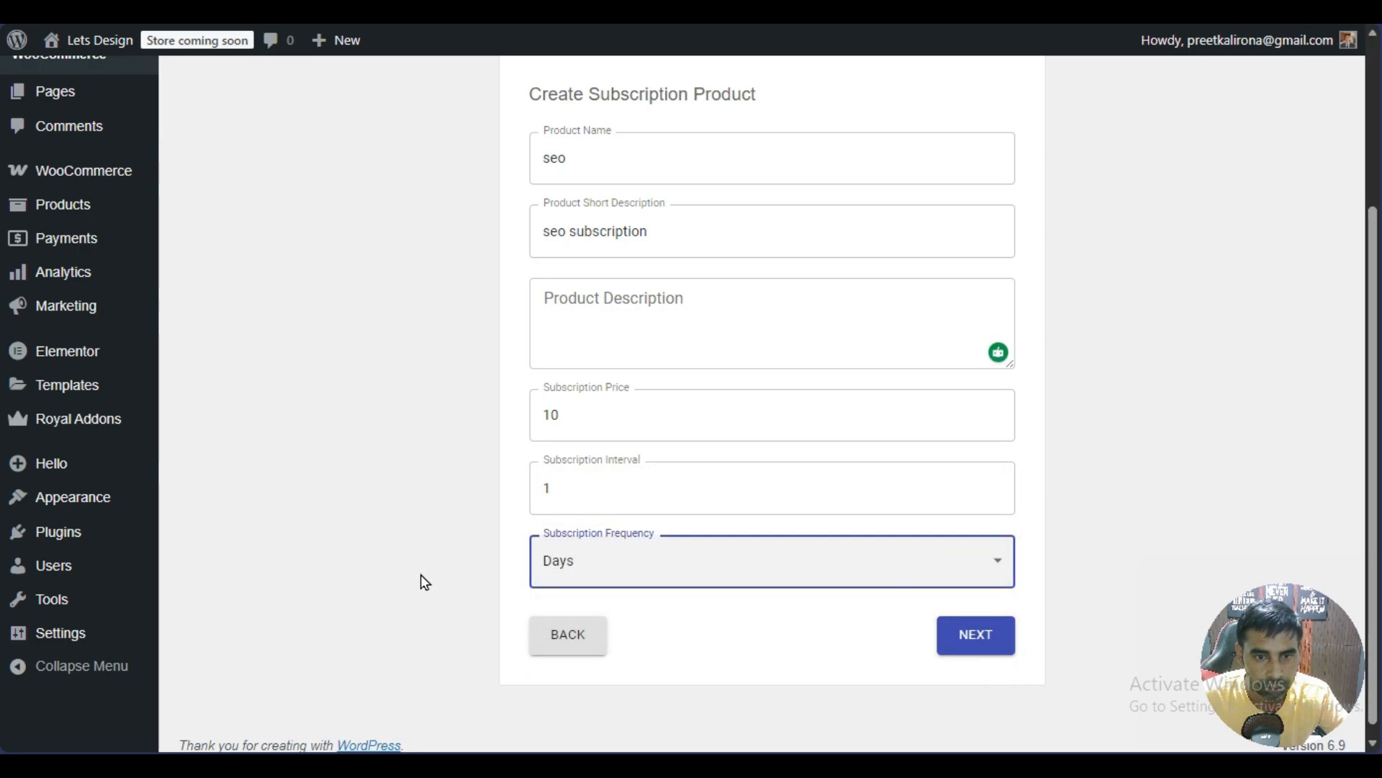
pyautogui.click(1002, 653)
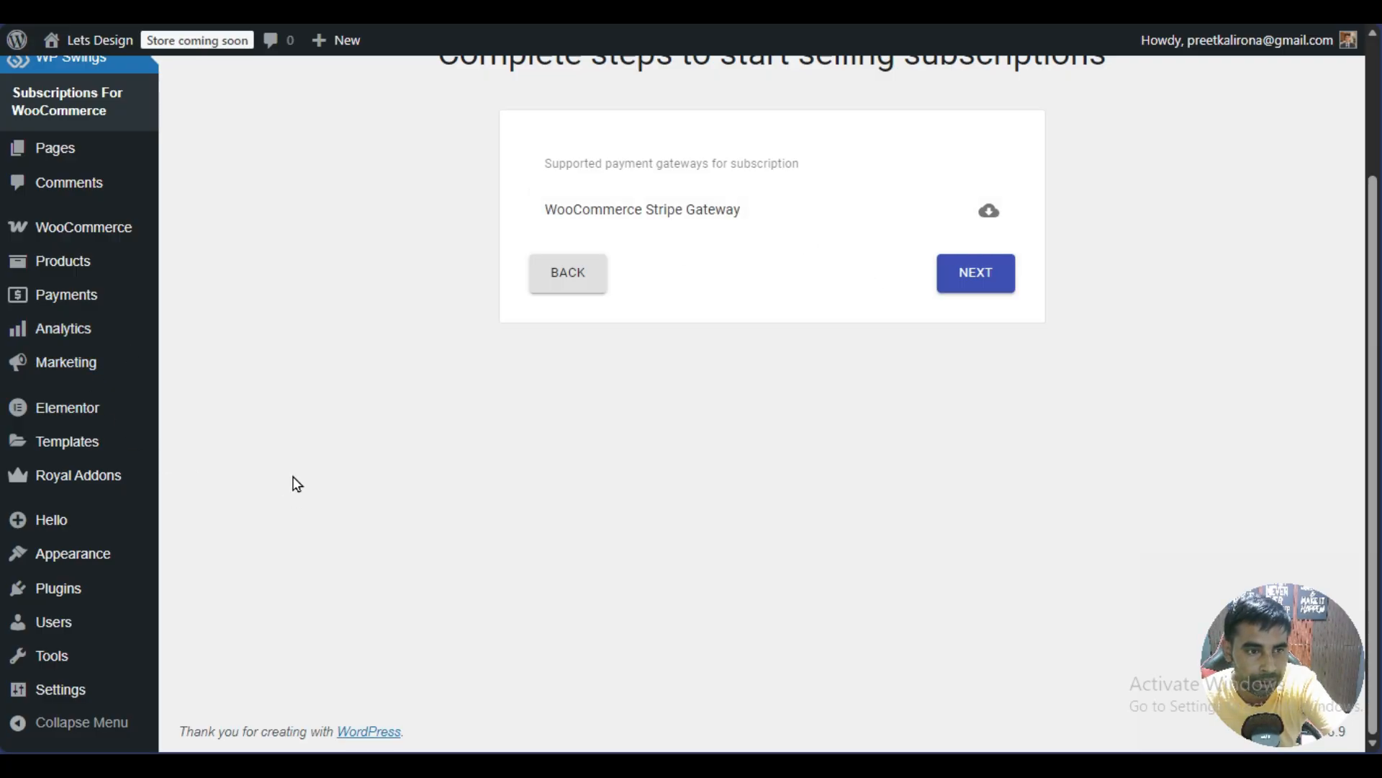
# Finish the setup wizard without installing the Stripe gateway, agreeing to share plugin information, and dismiss the WP Swings welcome survey
pyautogui.moveTo(137, 243)
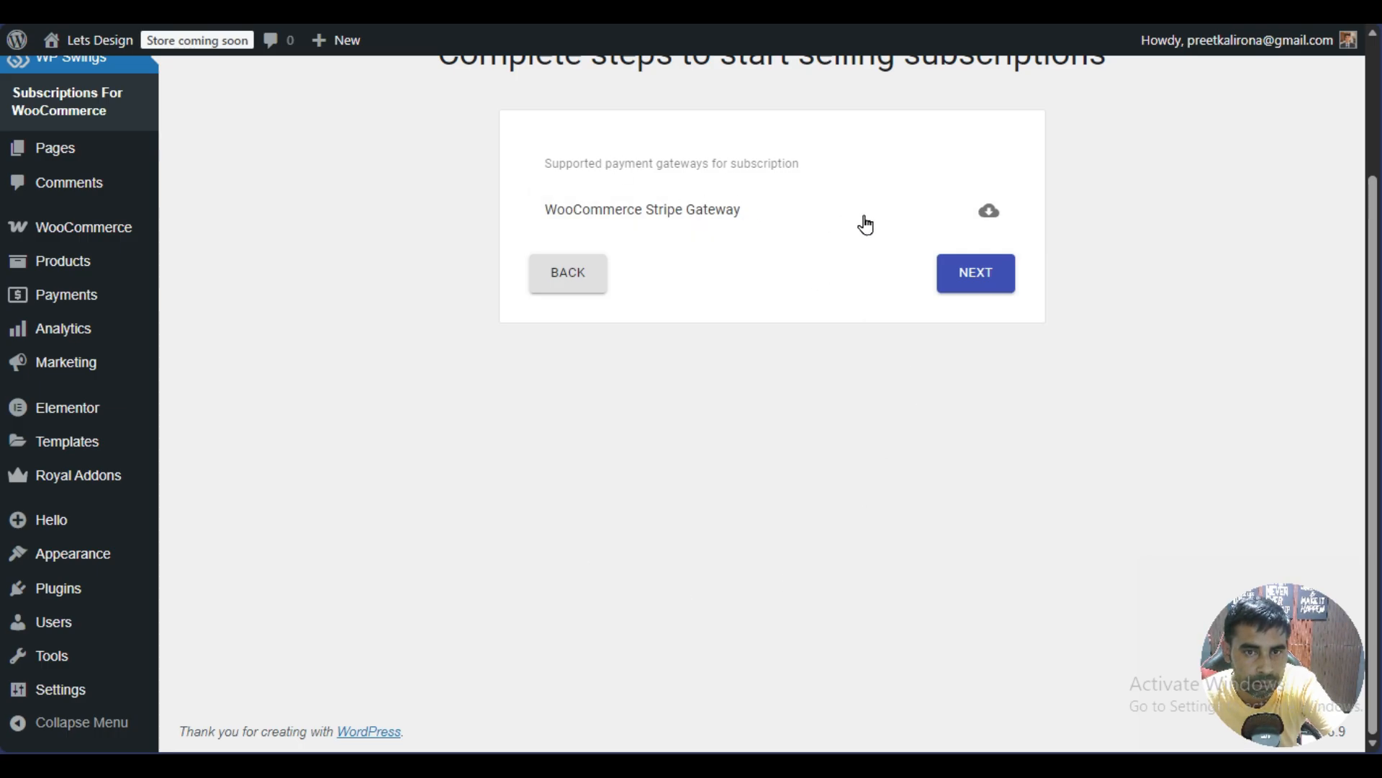
pyautogui.click(956, 272)
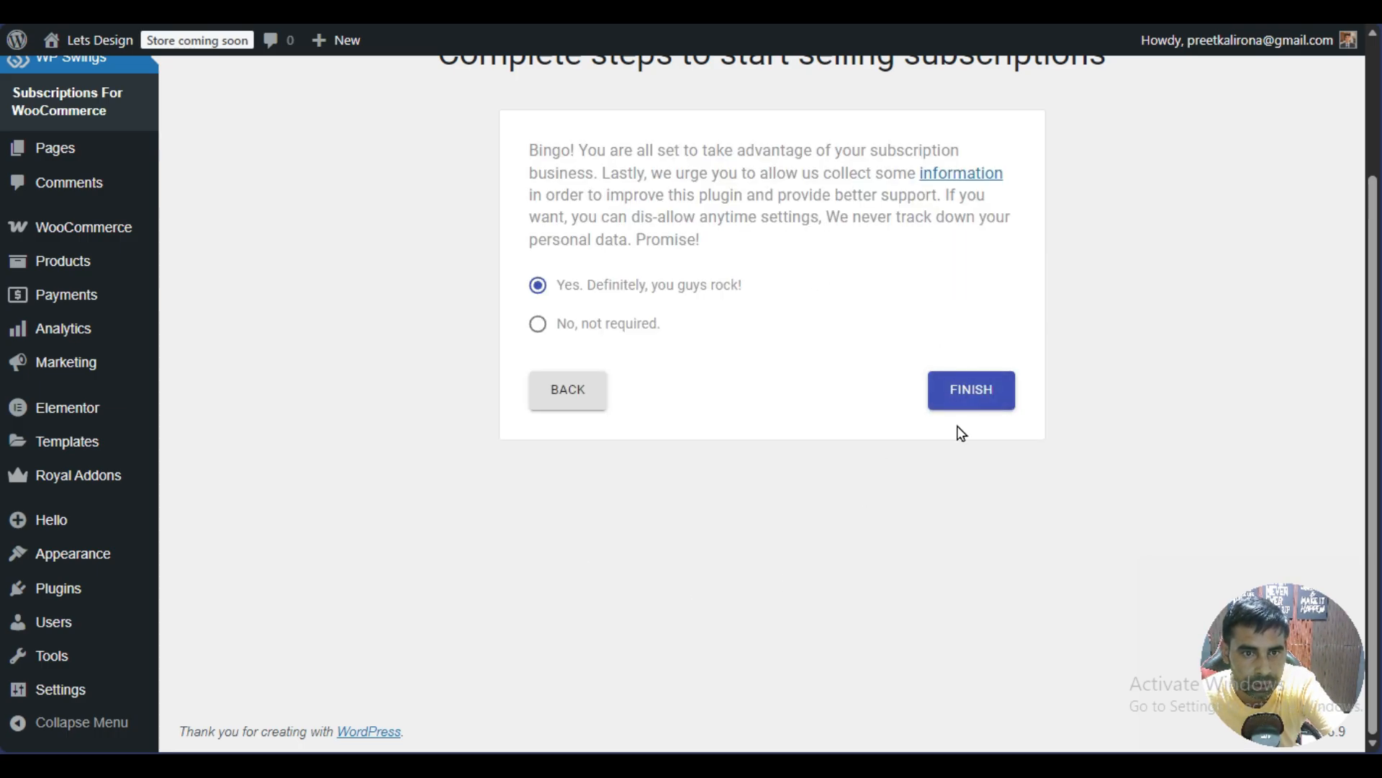
pyautogui.scroll(3, 1013, 590)
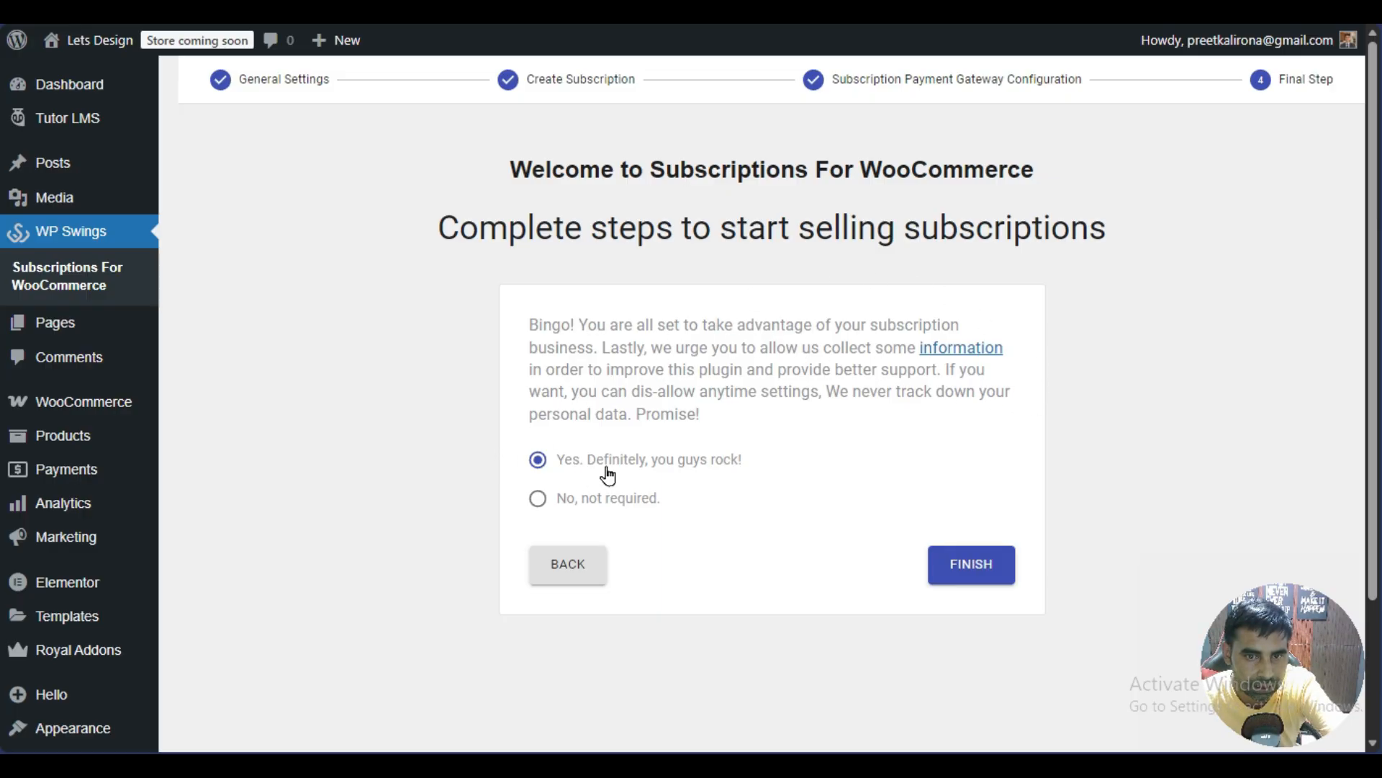
pyautogui.click(988, 569)
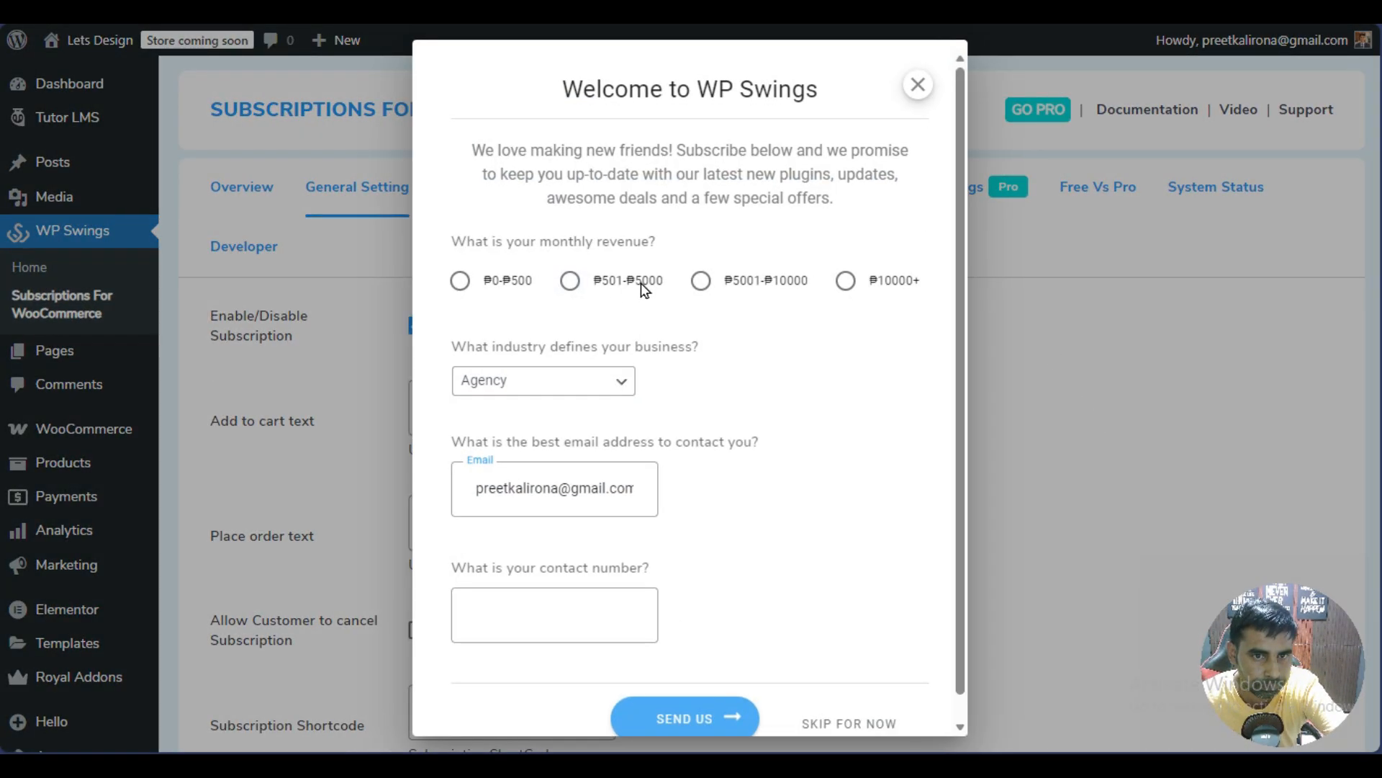
pyautogui.click(918, 85)
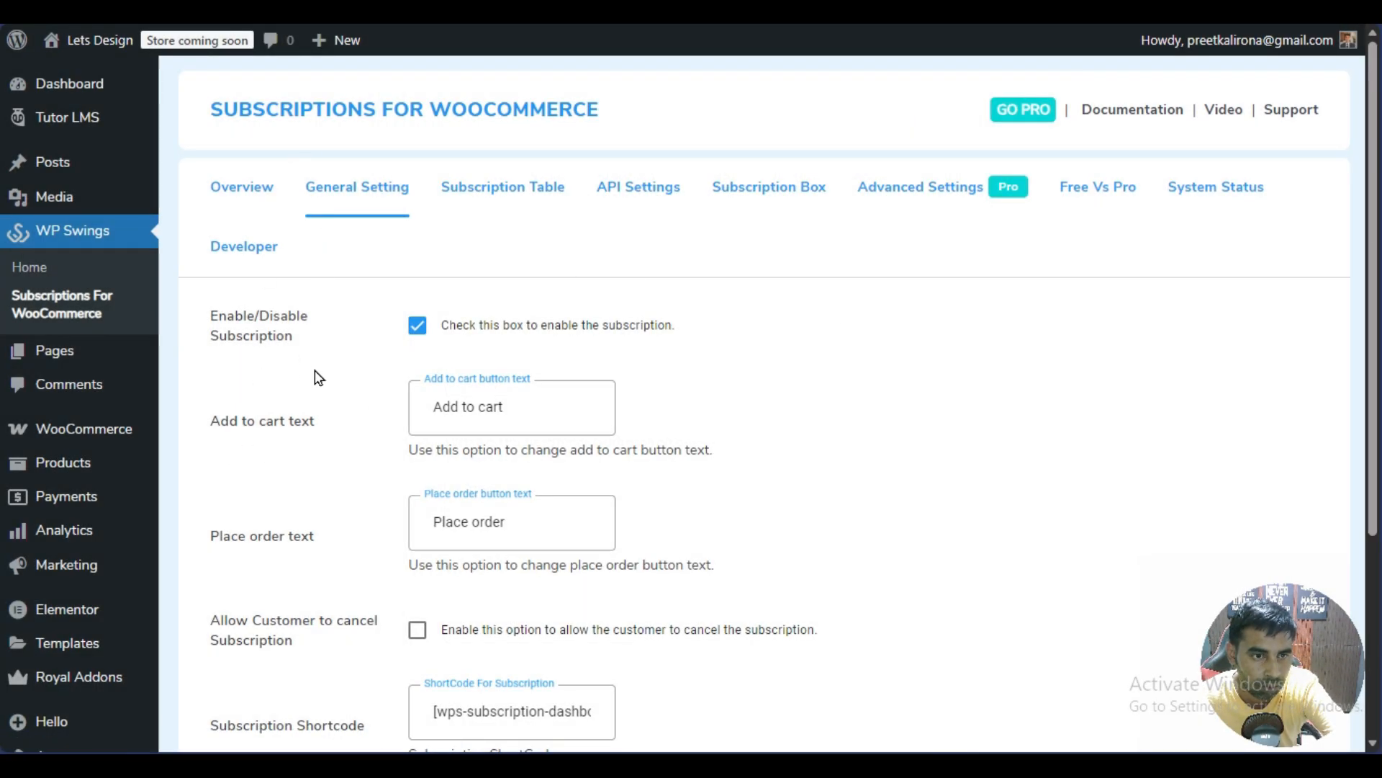
# Toggle the subscription enabling and customer cancellation options, restoring each to its original setting
pyautogui.click(417, 328)
pyautogui.click(417, 330)
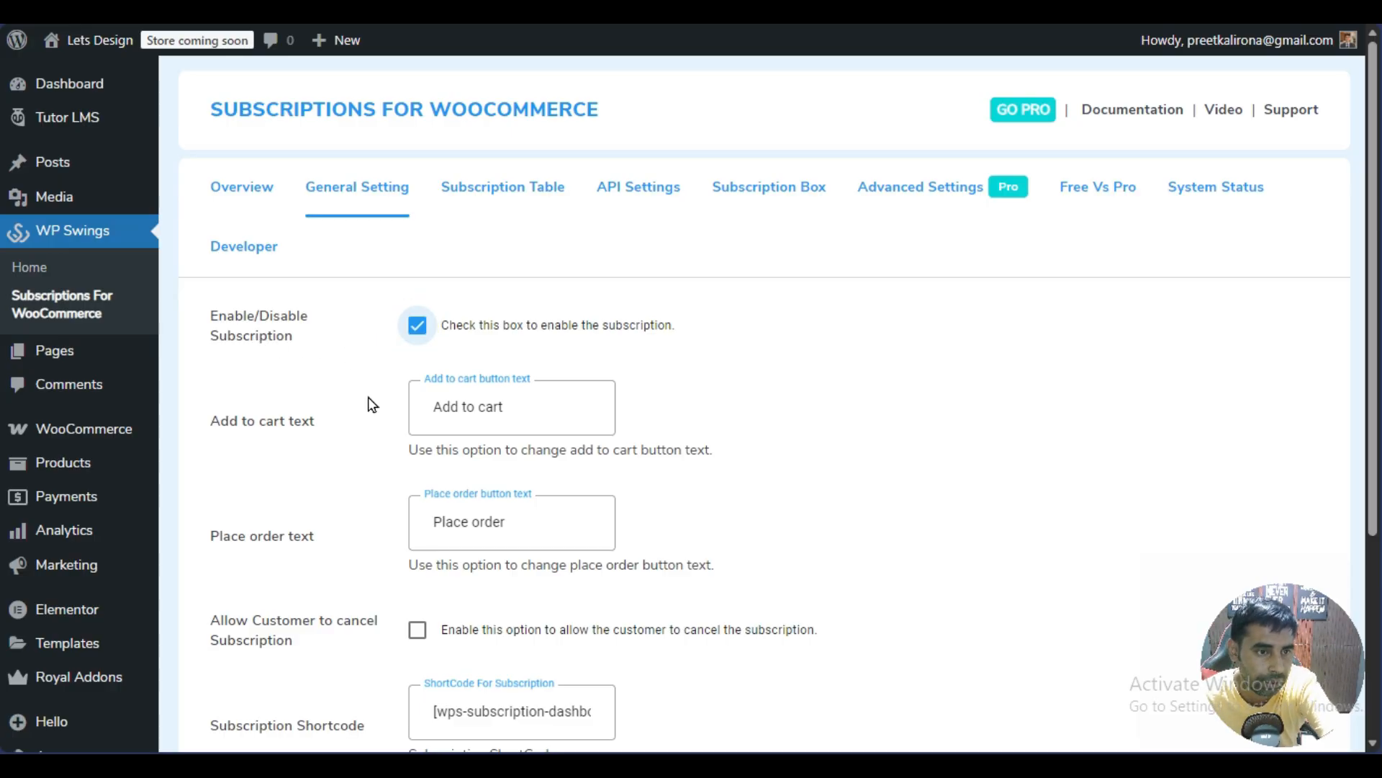
pyautogui.scroll(-3, 360, 432)
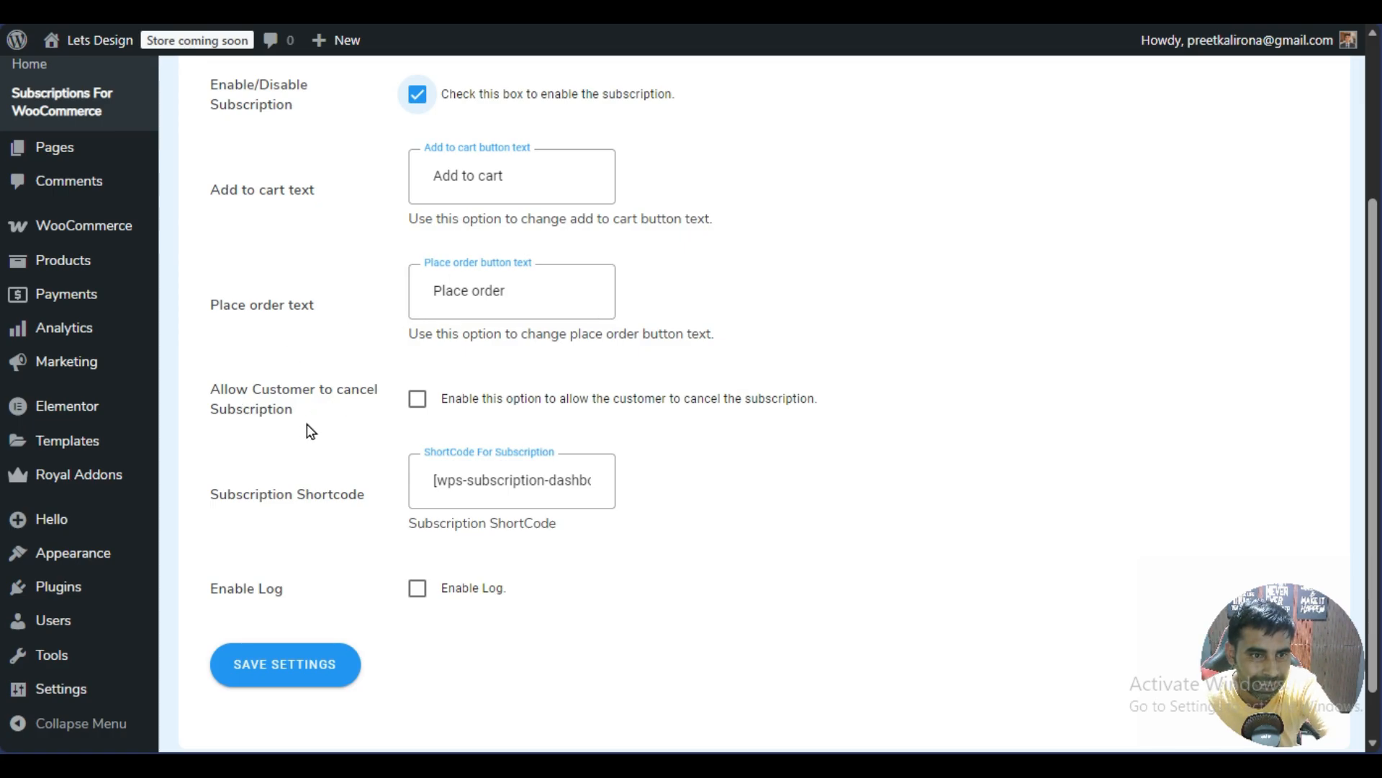
pyautogui.click(408, 407)
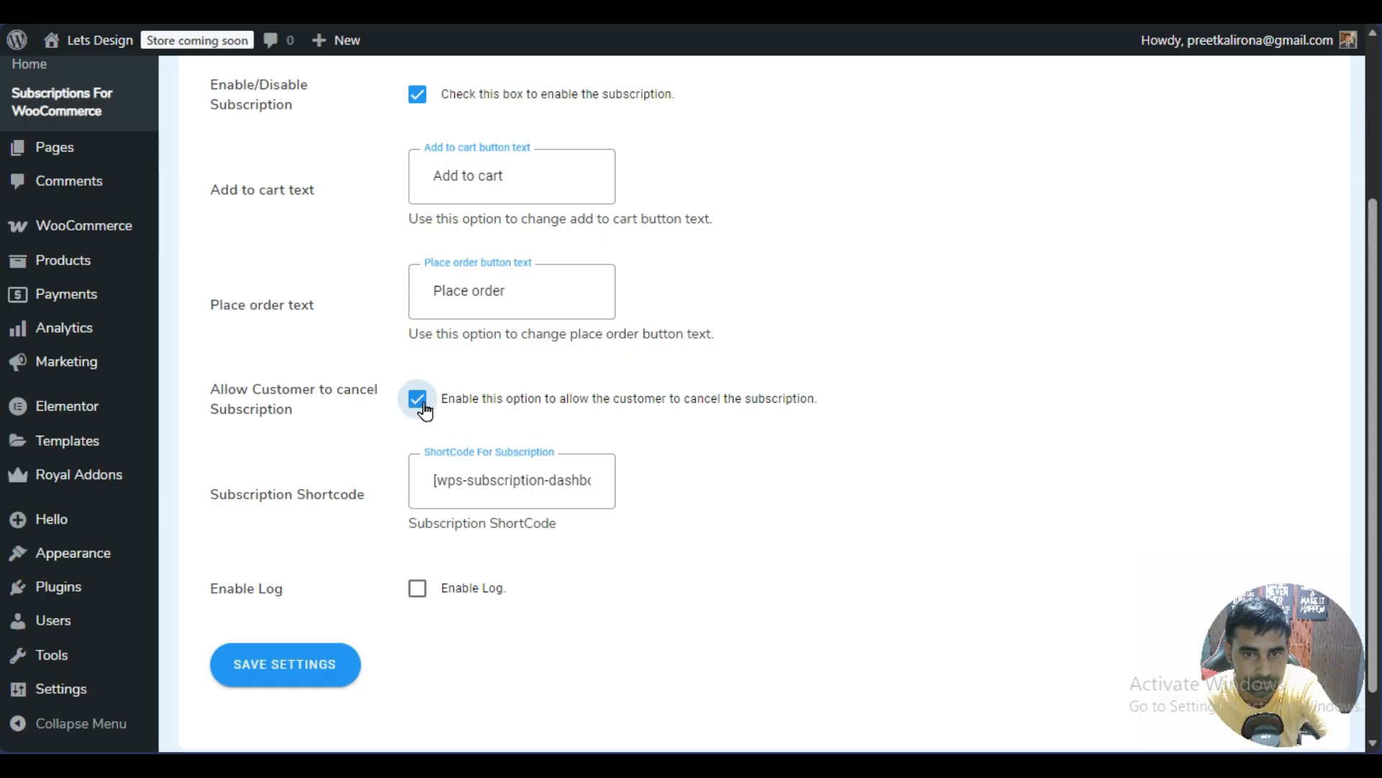
pyautogui.click(418, 400)
pyautogui.click(418, 399)
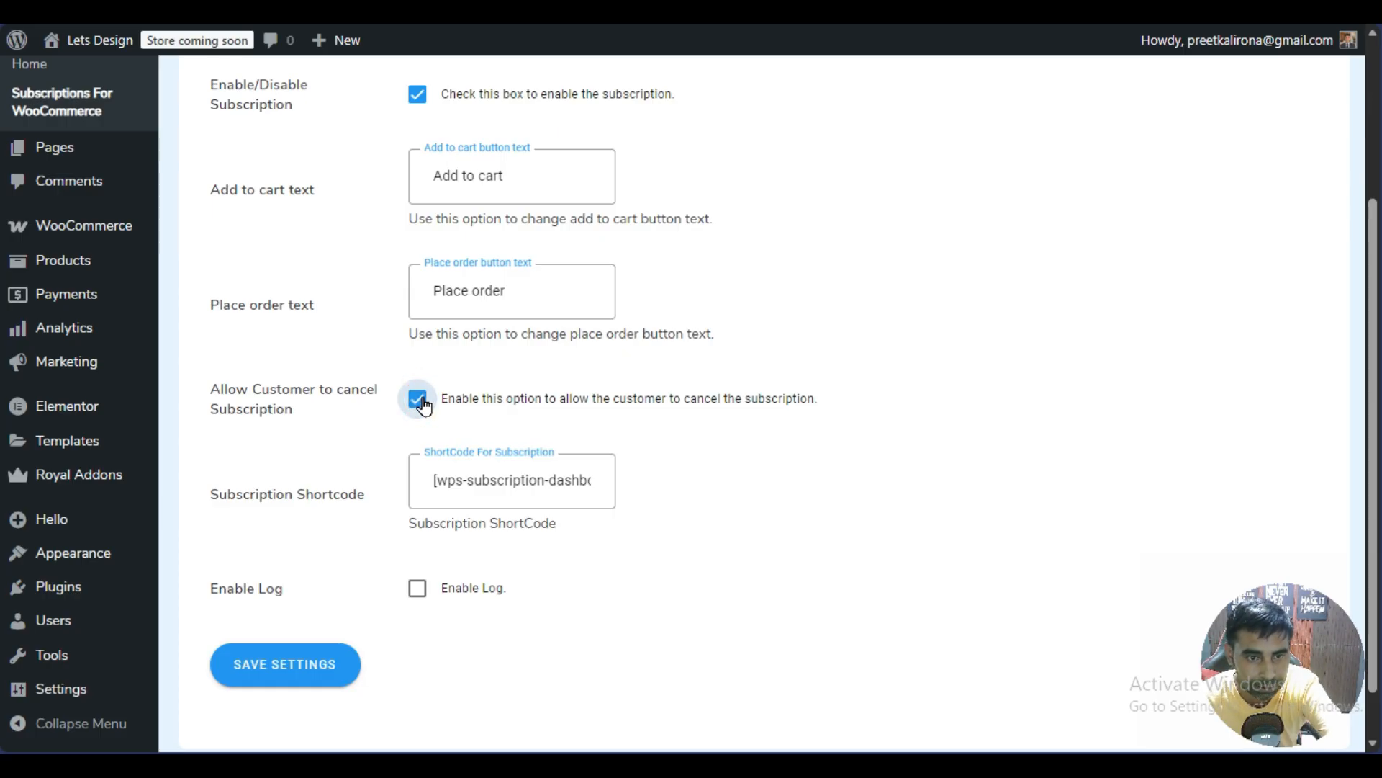
pyautogui.click(417, 400)
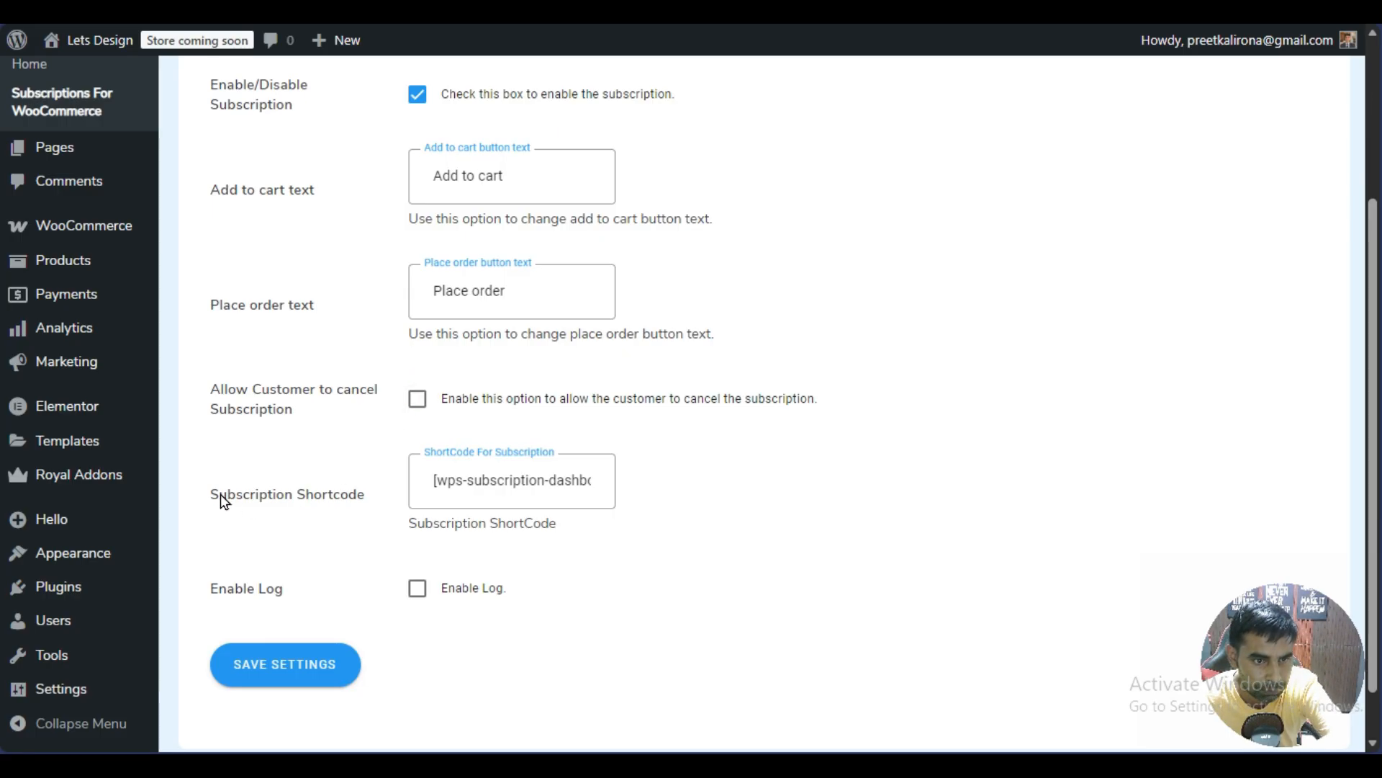
# Check the full subscription shortcode and save the general settings
pyautogui.click(424, 481)
pyautogui.click(584, 477)
pyautogui.hotkey('ctrl', 'a')
pyautogui.click(666, 494)
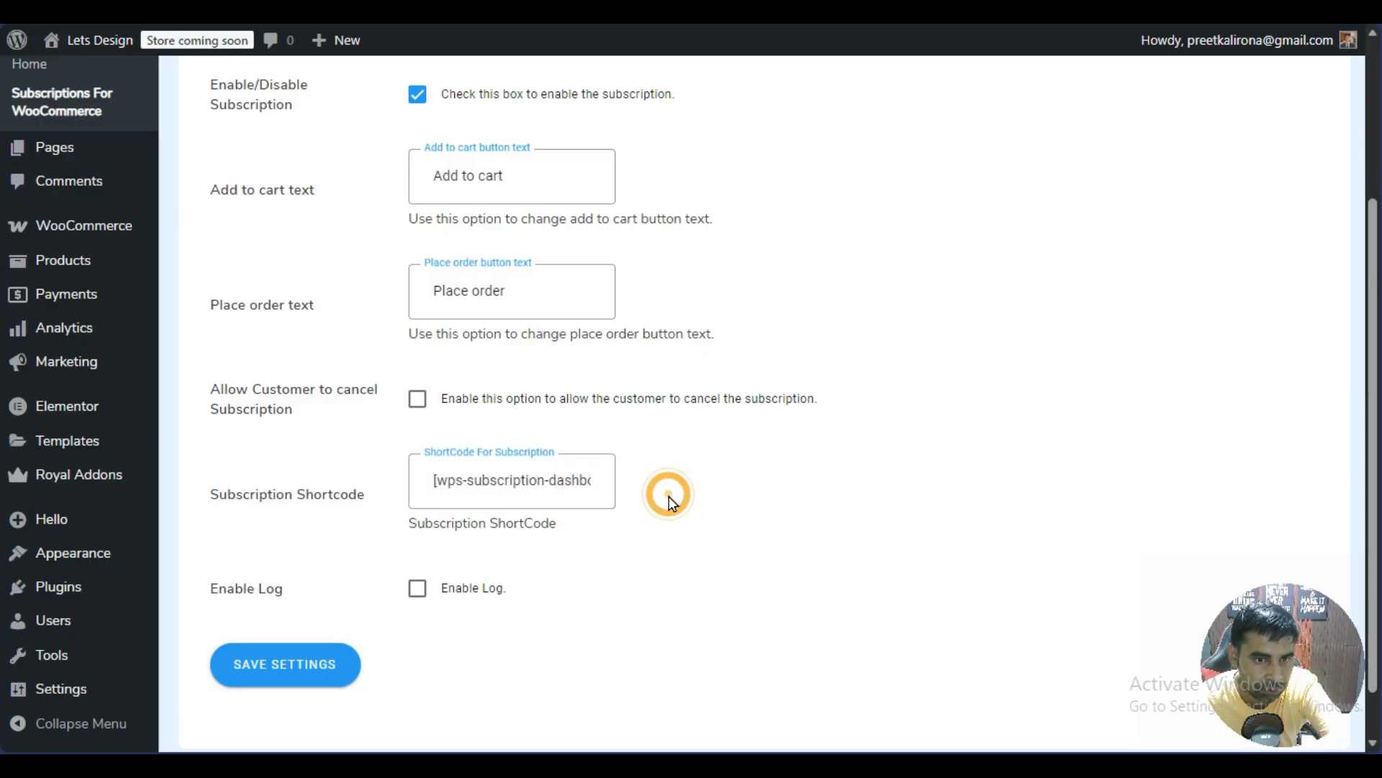
pyautogui.tripleClick(476, 488)
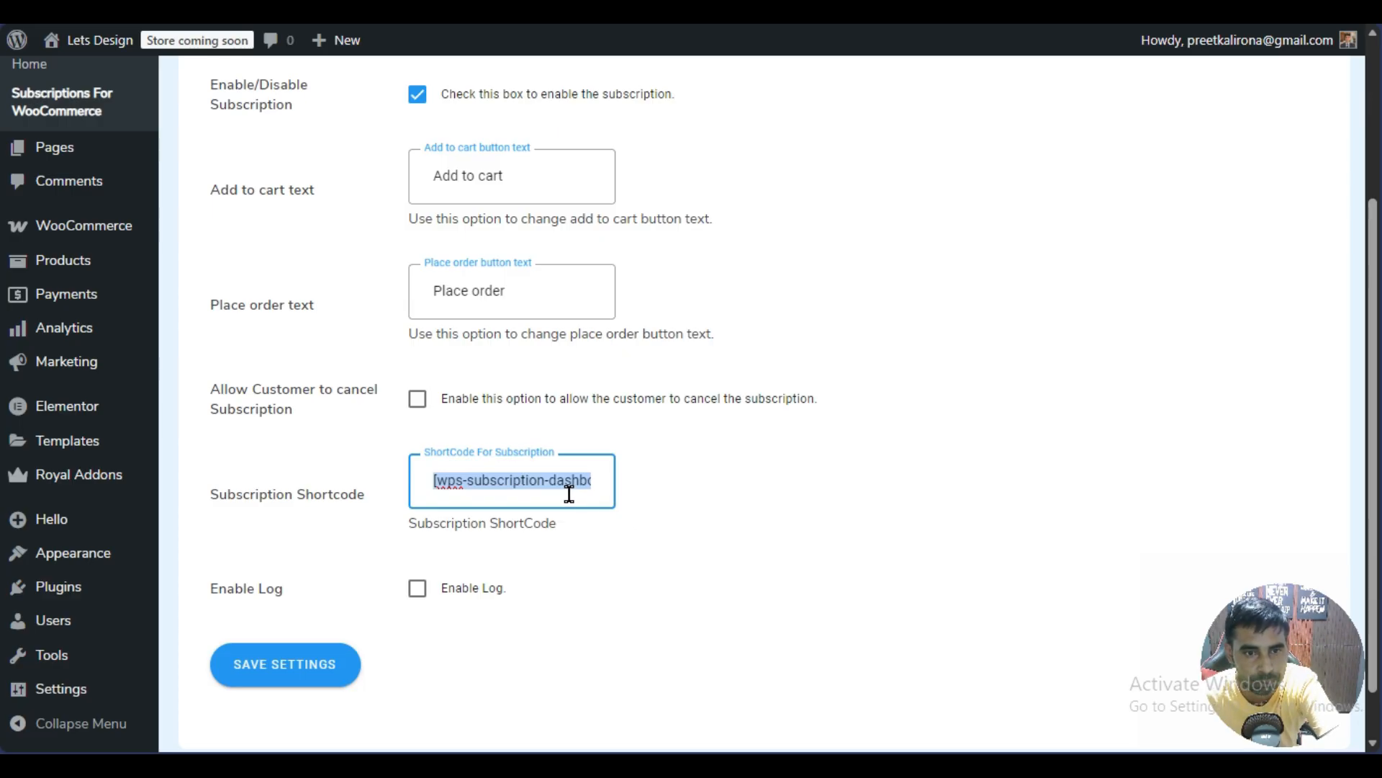
pyautogui.moveTo(564, 484); pyautogui.dragTo(629, 490)
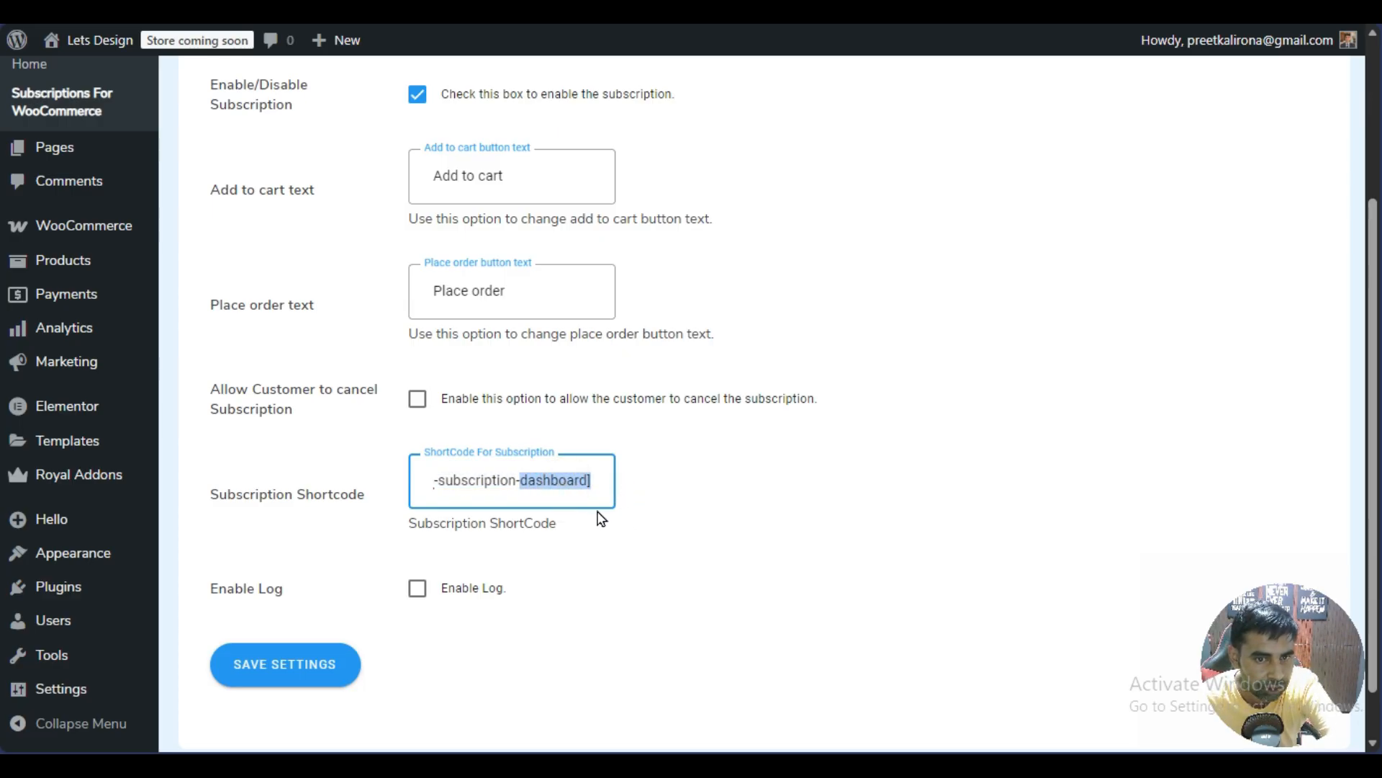
pyautogui.tripleClick(550, 484)
pyautogui.click(570, 540)
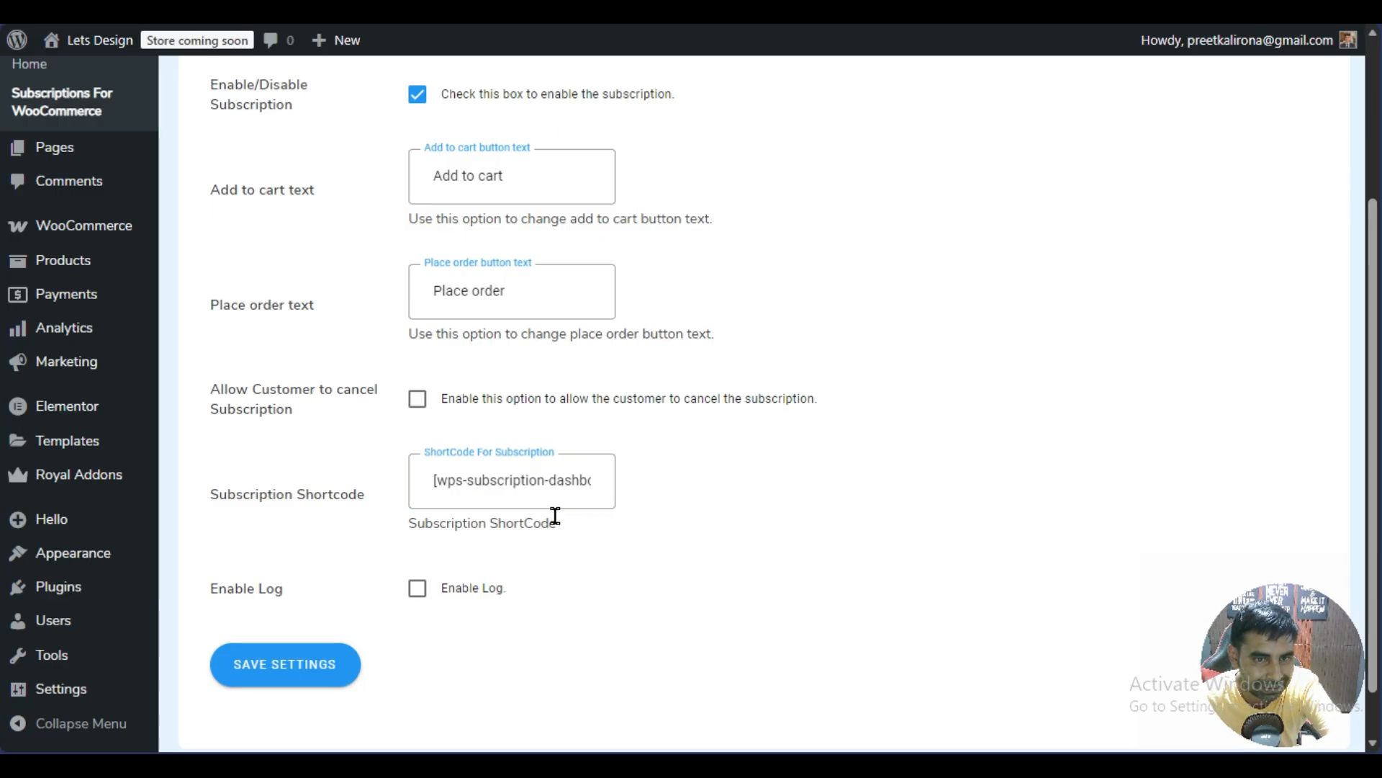
pyautogui.click(310, 664)
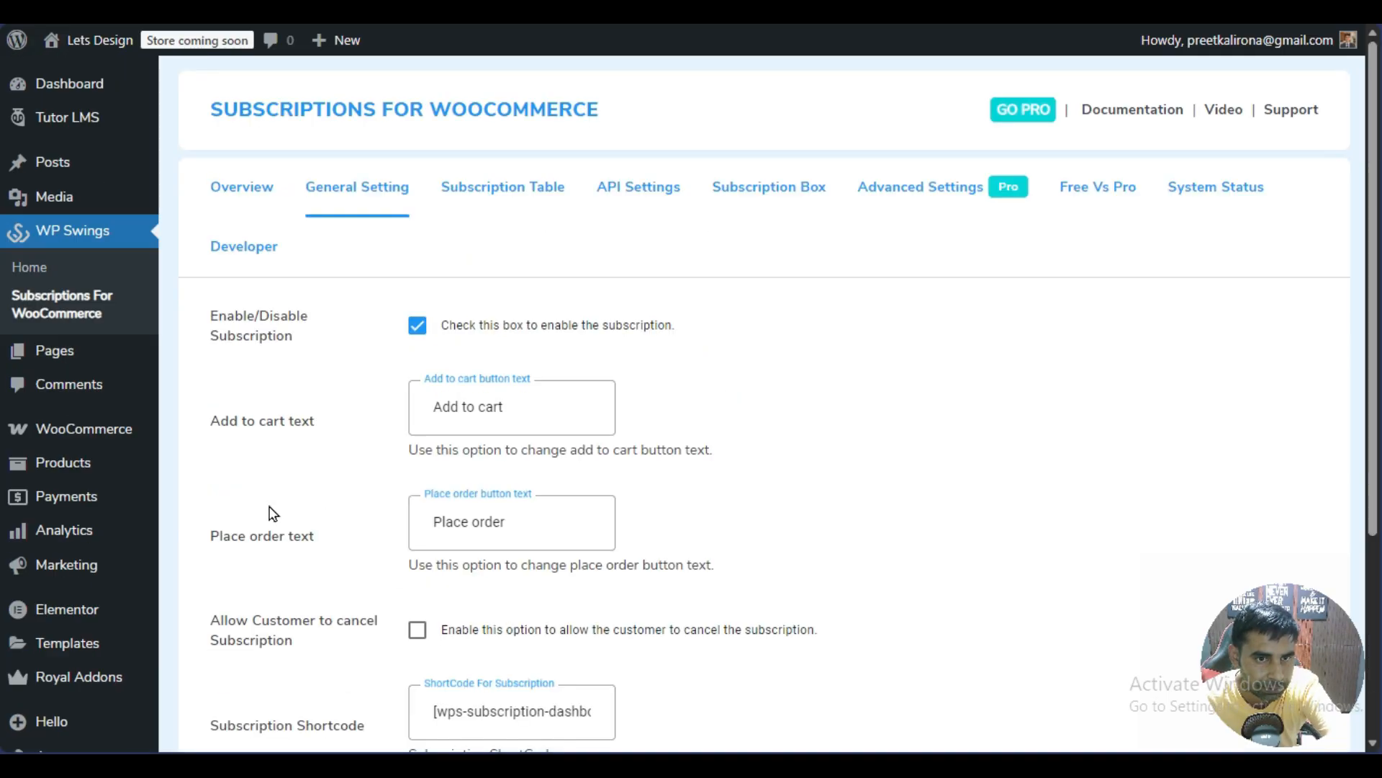
# Review the Subscription Table, API Settings and Subscription Box sections of the plugin, dismissing the welcome survey whenever it appears
pyautogui.click(502, 189)
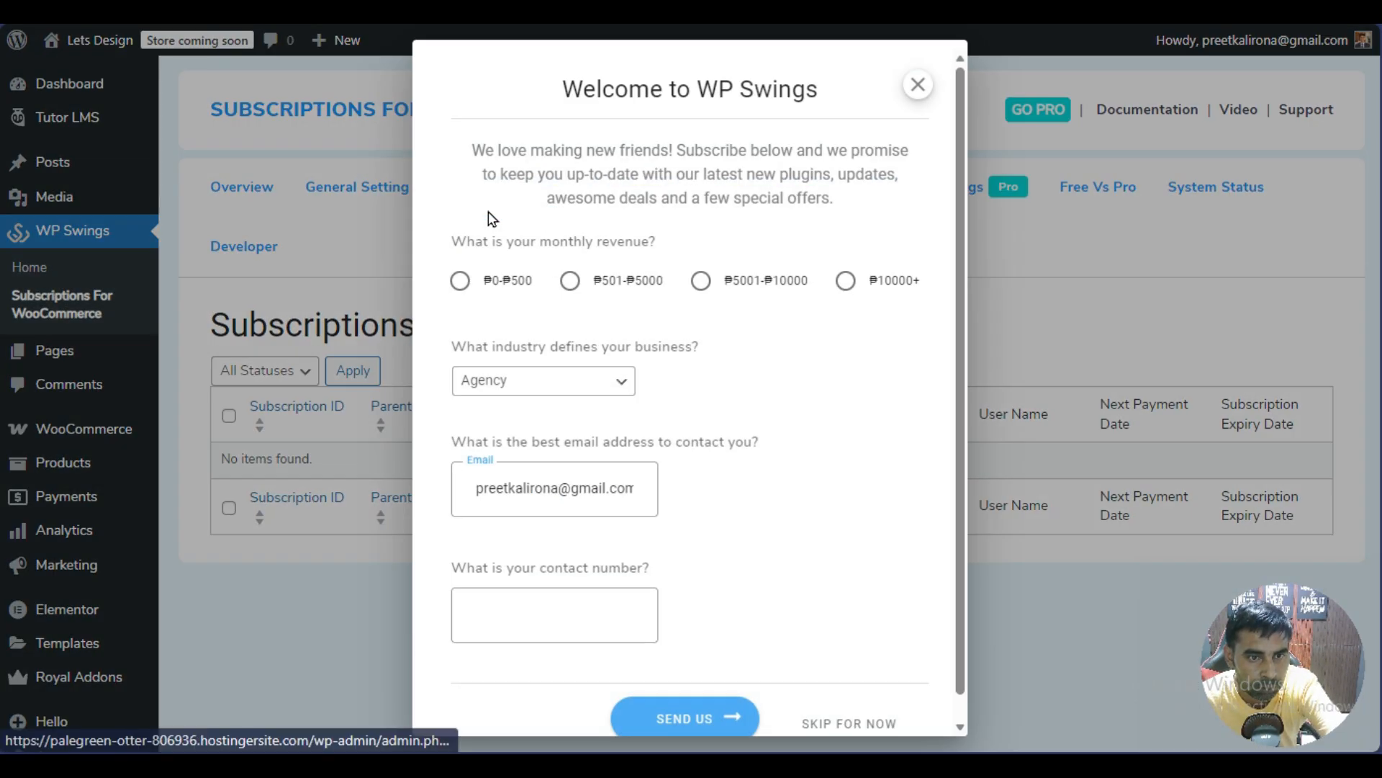
pyautogui.click(919, 91)
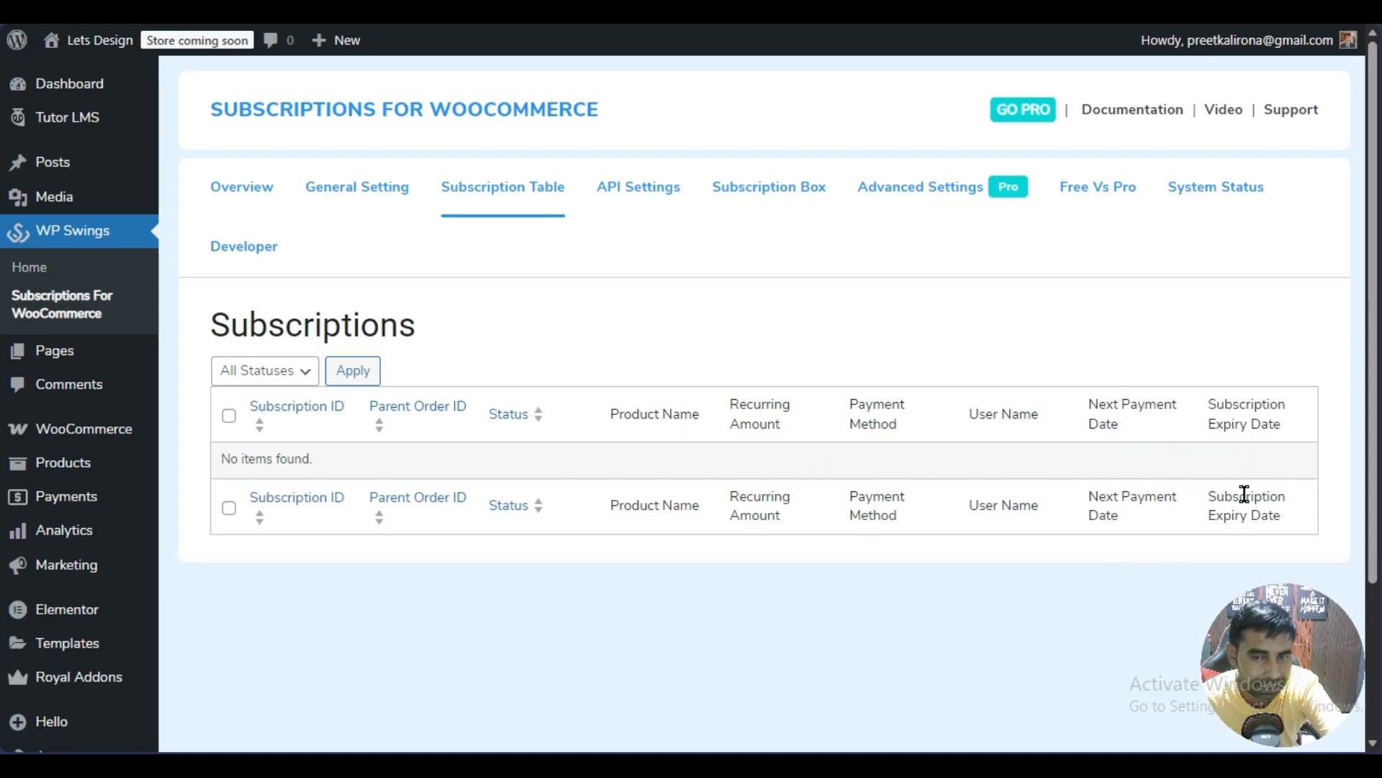
pyautogui.click(643, 198)
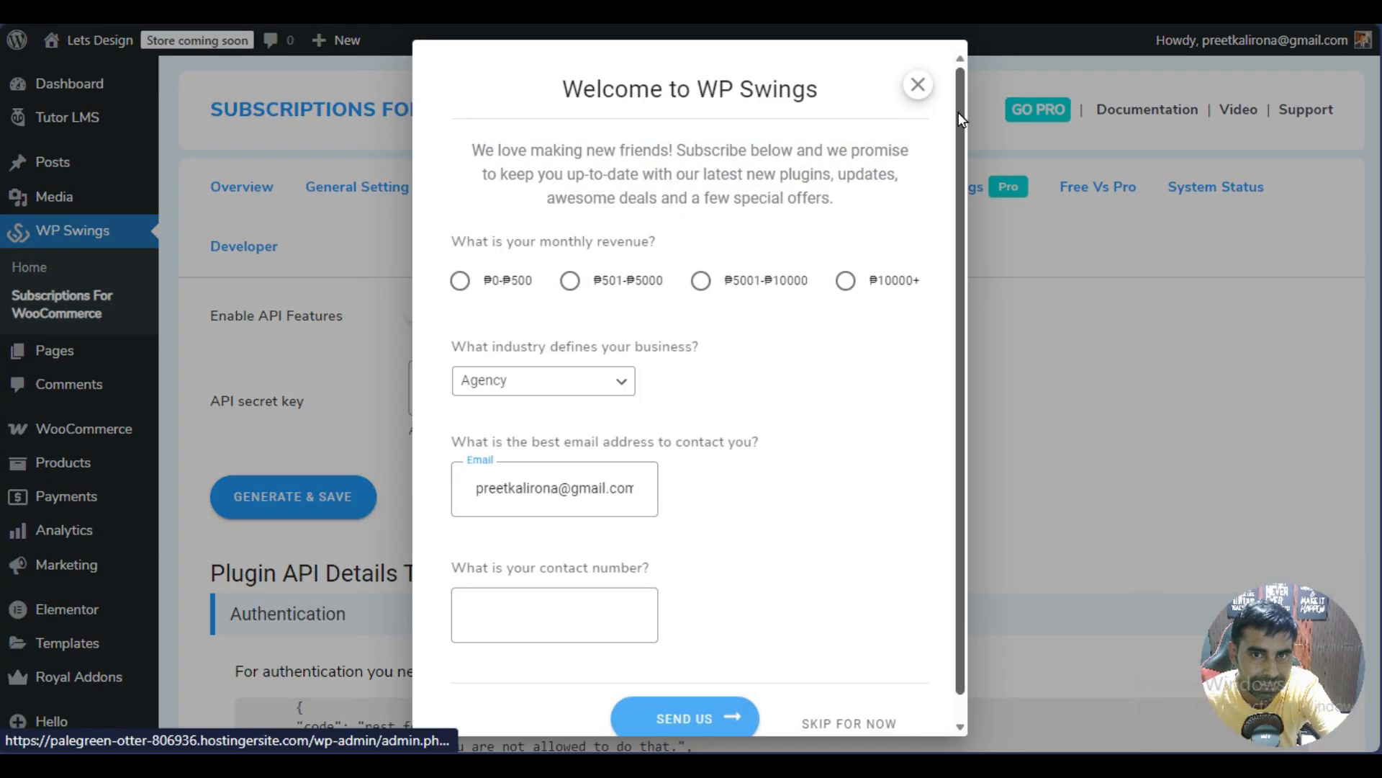
pyautogui.click(921, 84)
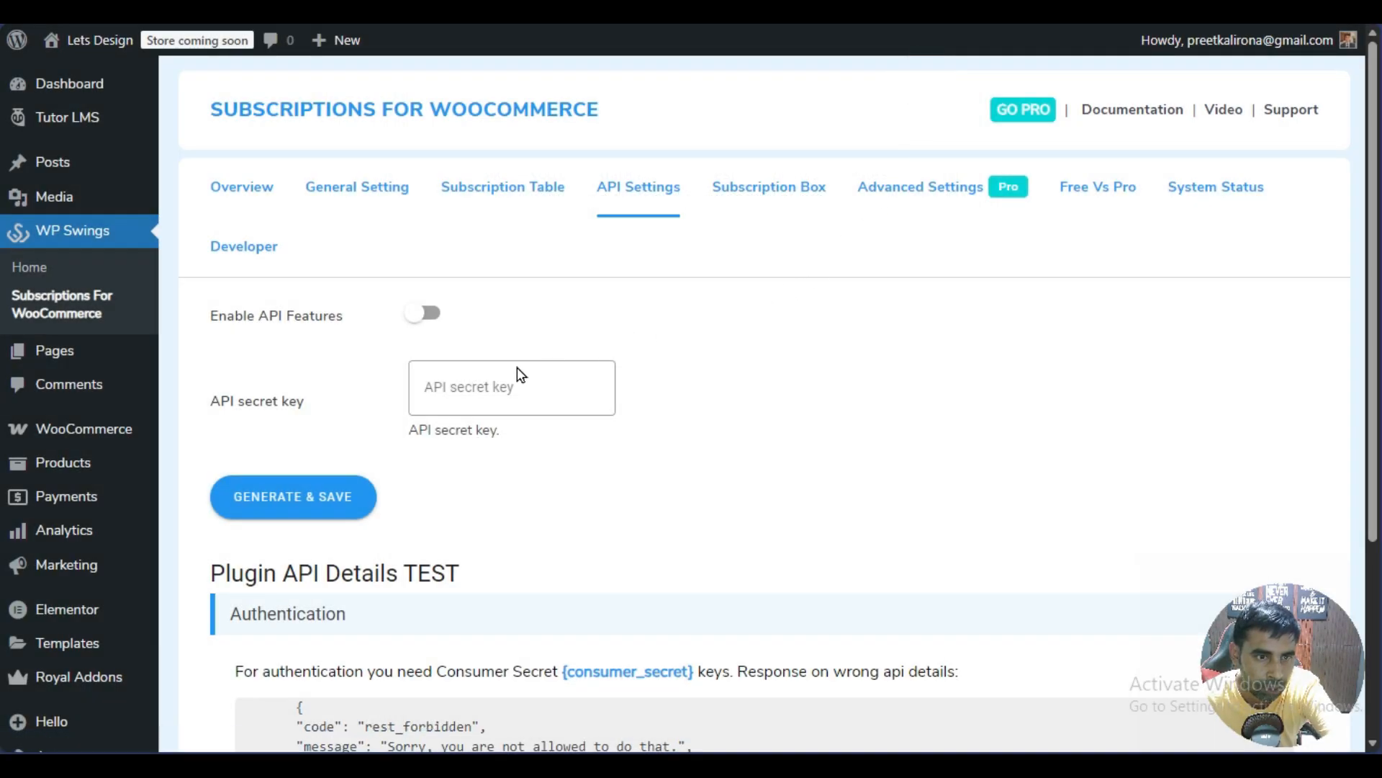
pyautogui.click(423, 314)
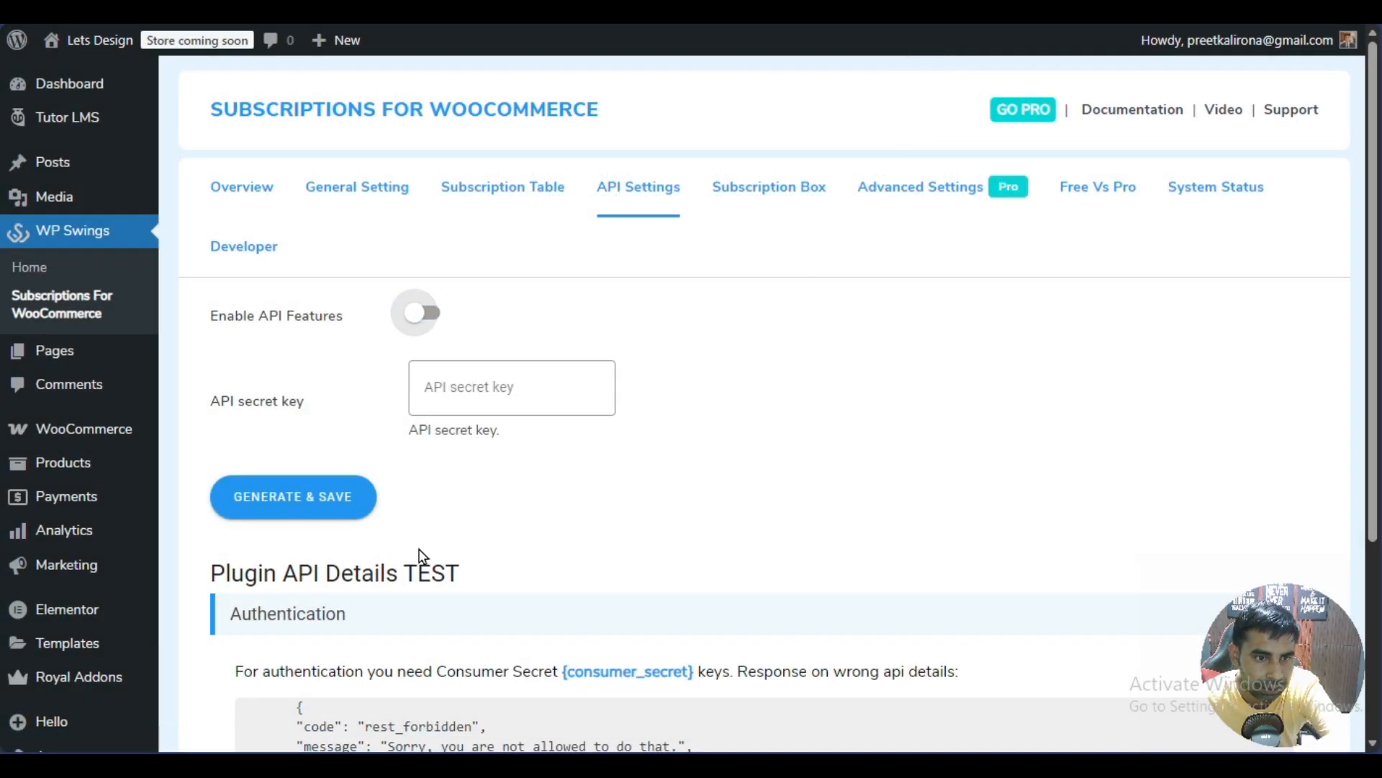
pyautogui.scroll(-3, 420, 551)
pyautogui.scroll(3, 419, 546)
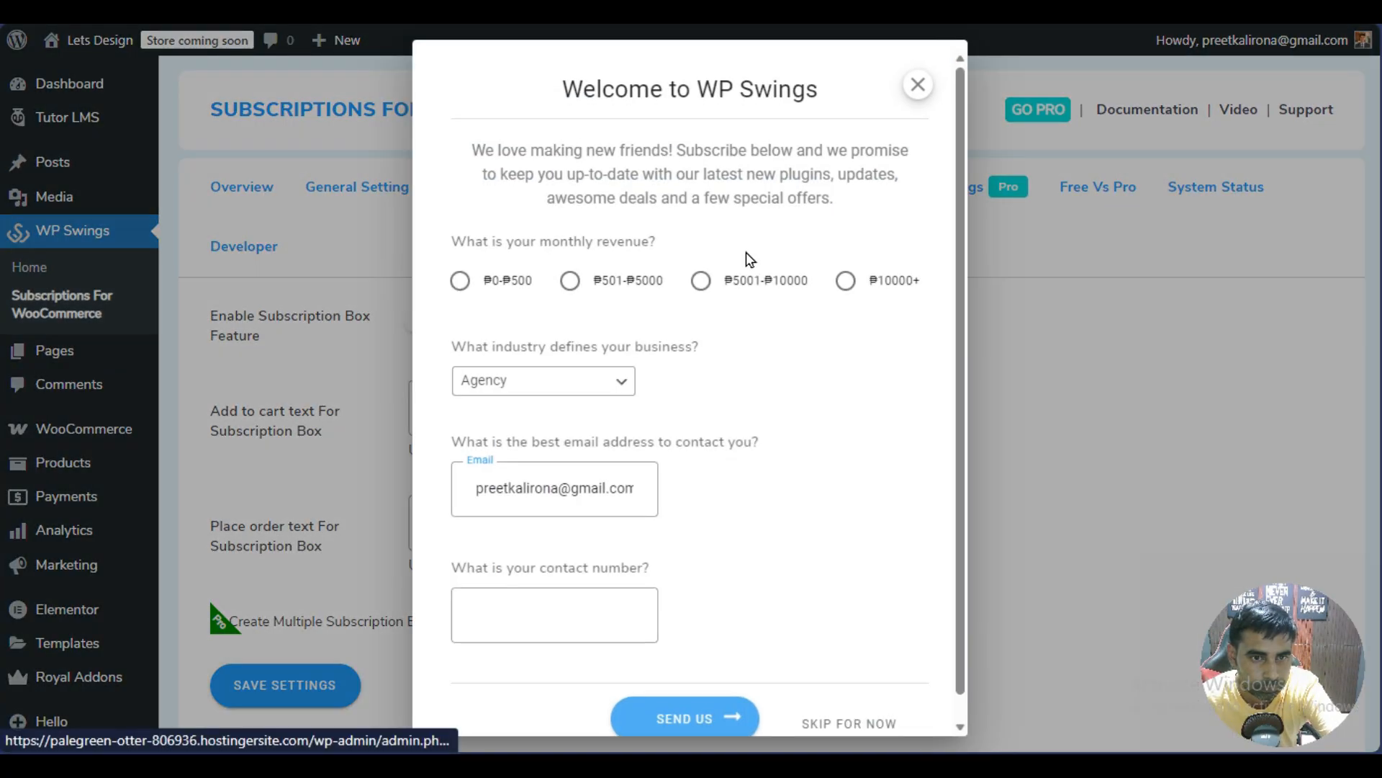
pyautogui.click(917, 86)
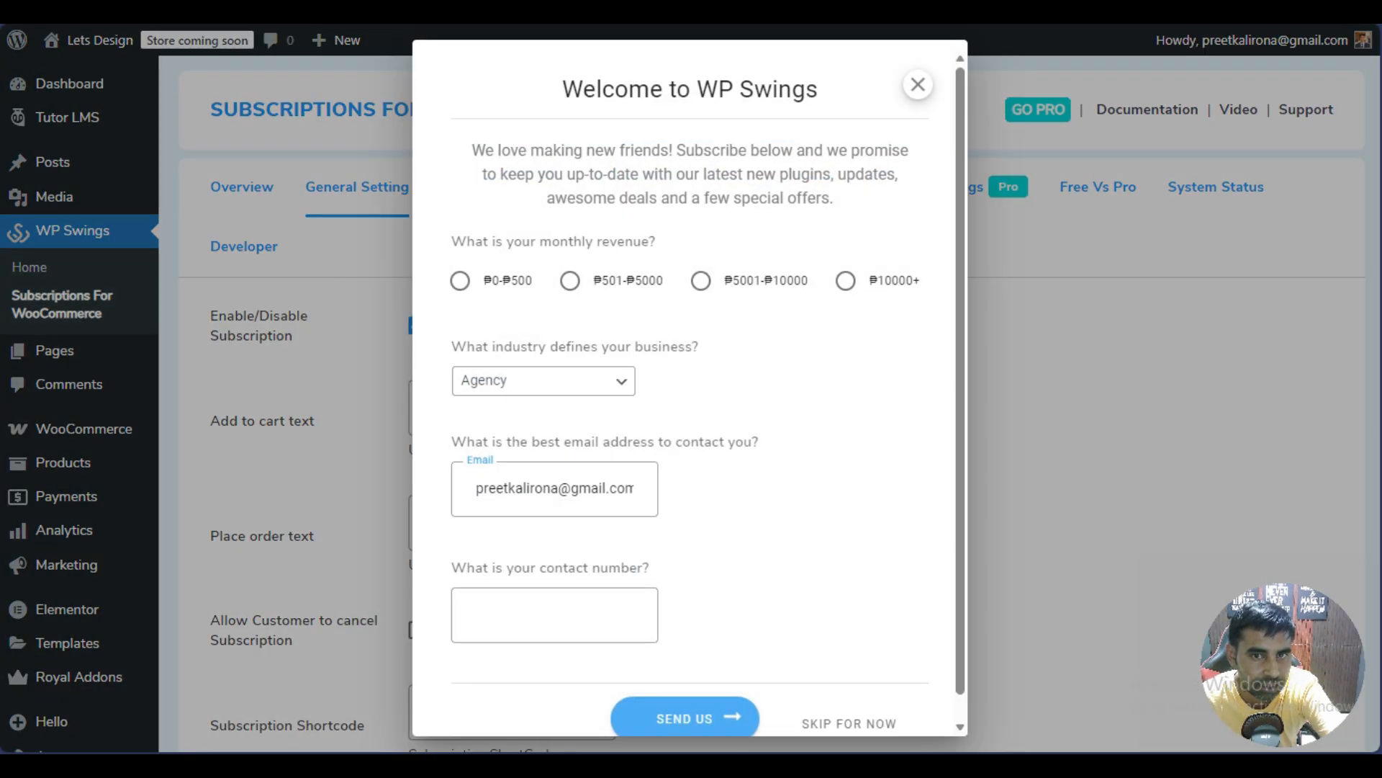
# Copy the subscription shortcode from the plugin's general settings after dismissing the welcome survey
pyautogui.click(918, 85)
pyautogui.scroll(-3, 467, 505)
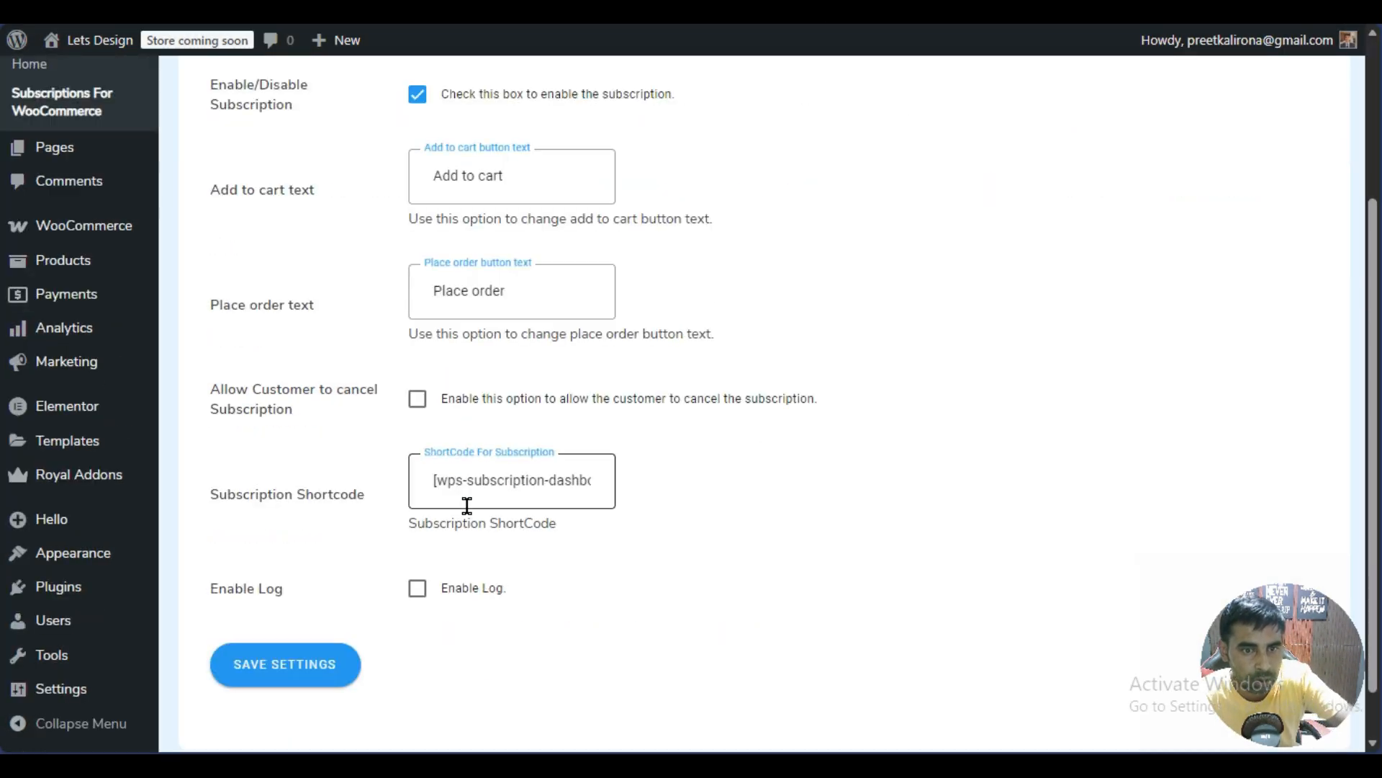
pyautogui.tripleClick(498, 481)
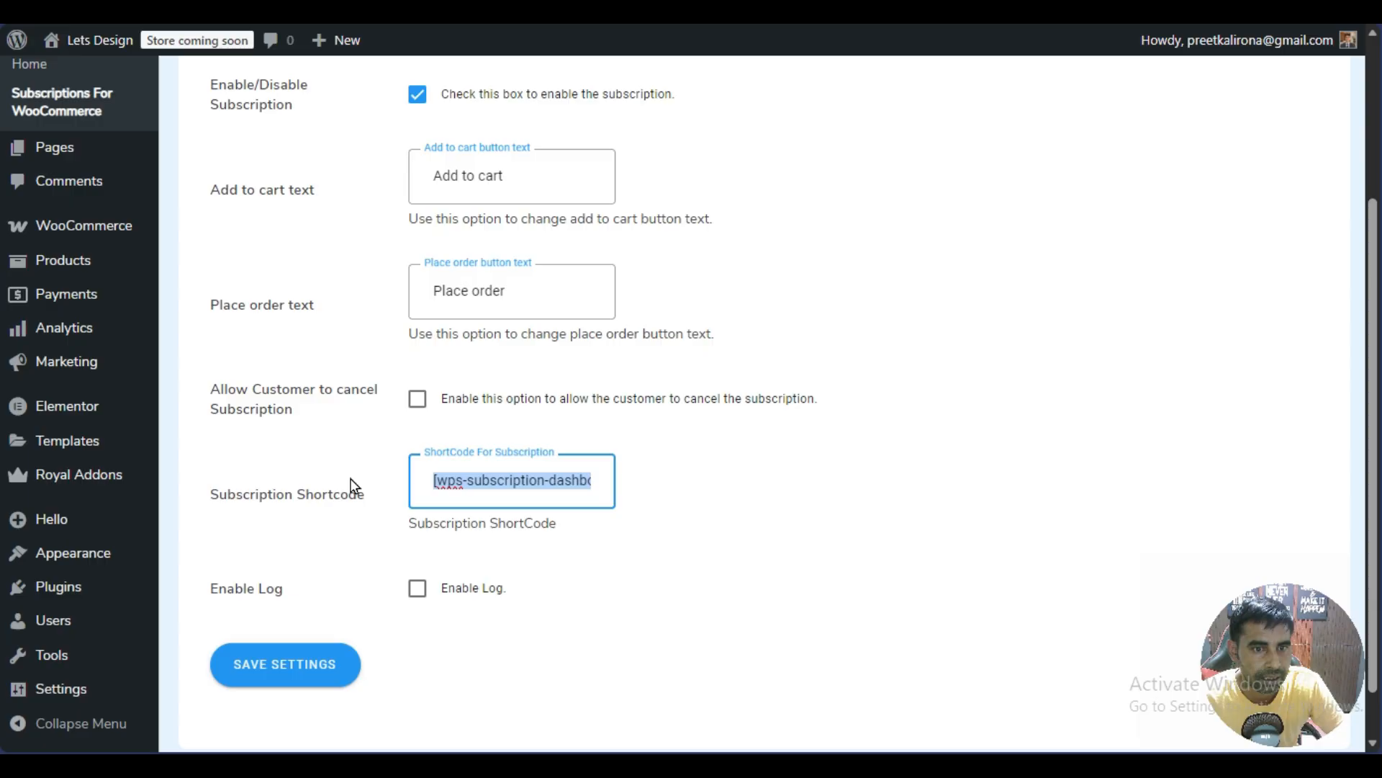
# Create a new WordPress page titled "subscription dashboard"
pyautogui.scroll(3, 353, 486)
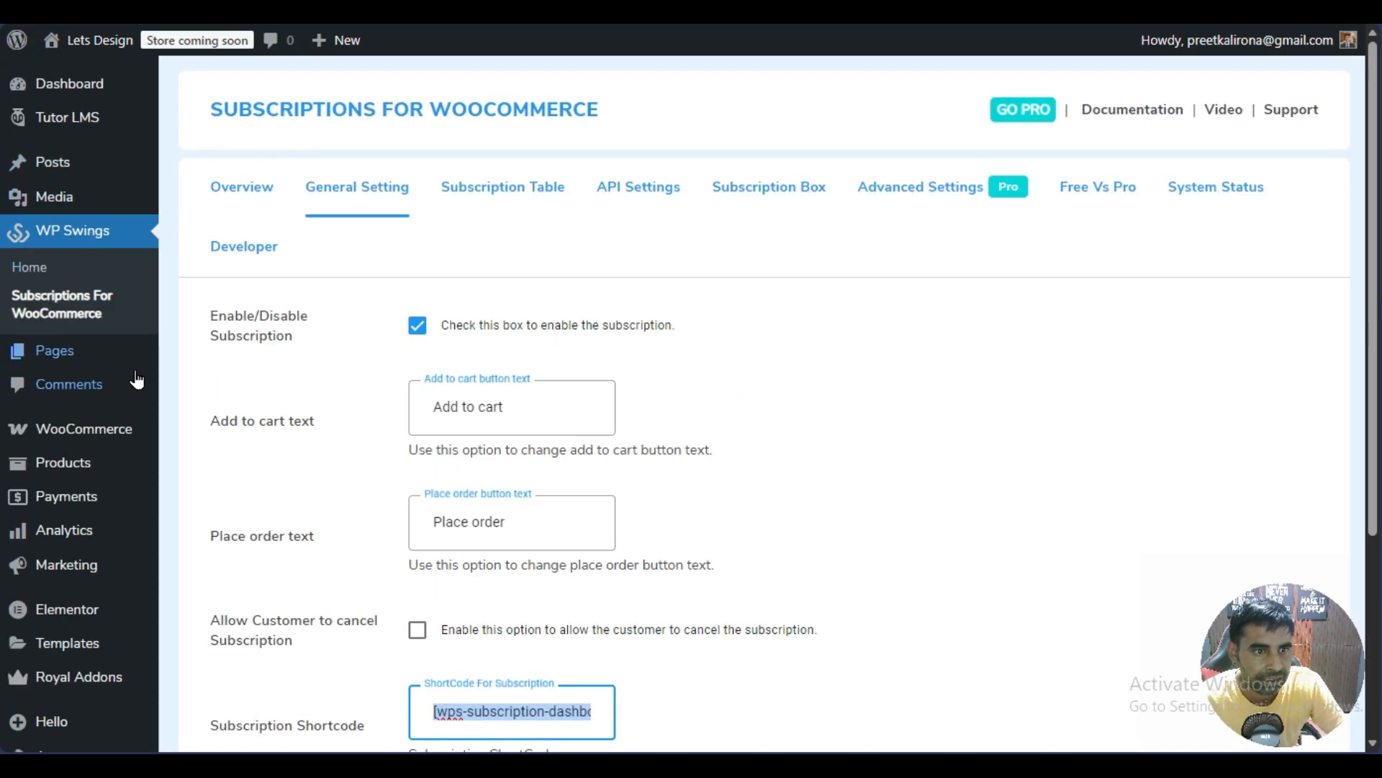
pyautogui.moveTo(144, 373)
pyautogui.click(202, 382)
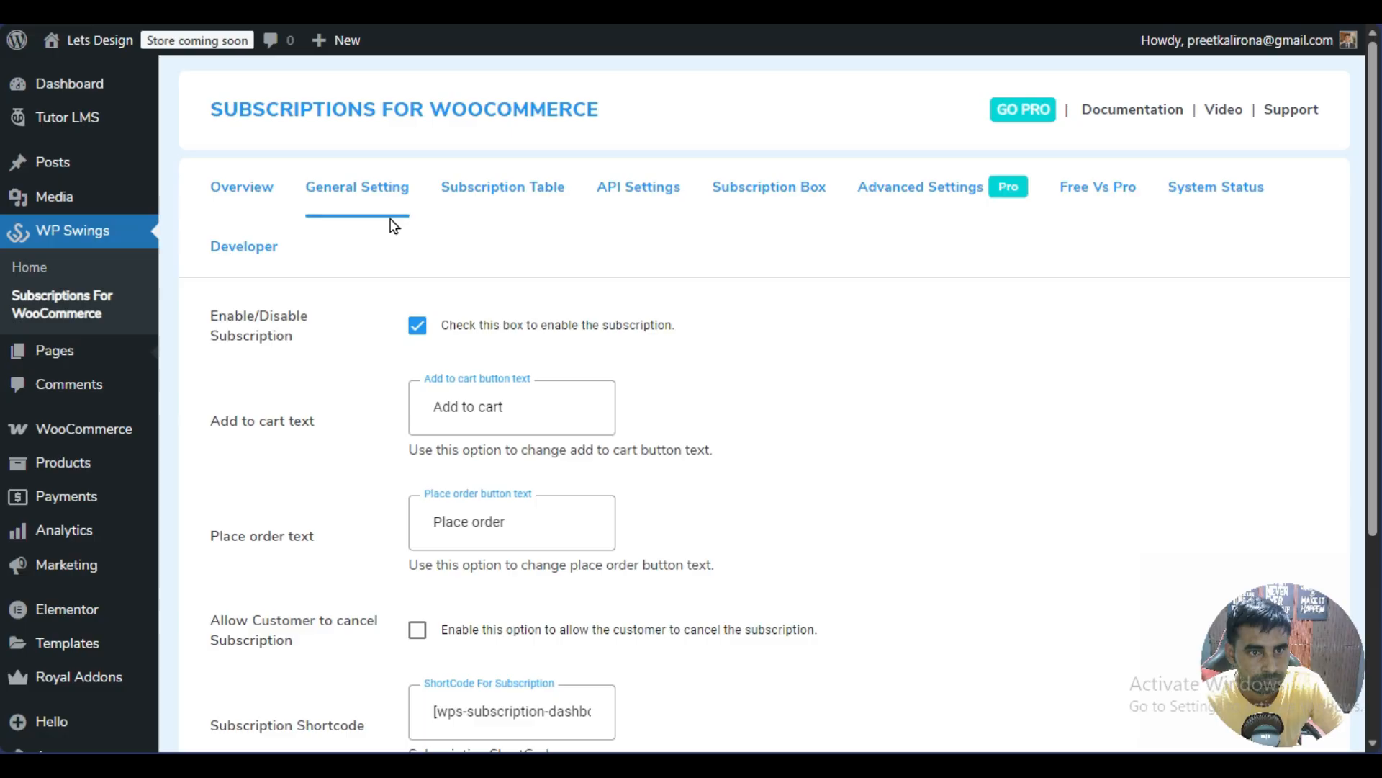
pyautogui.write('s')
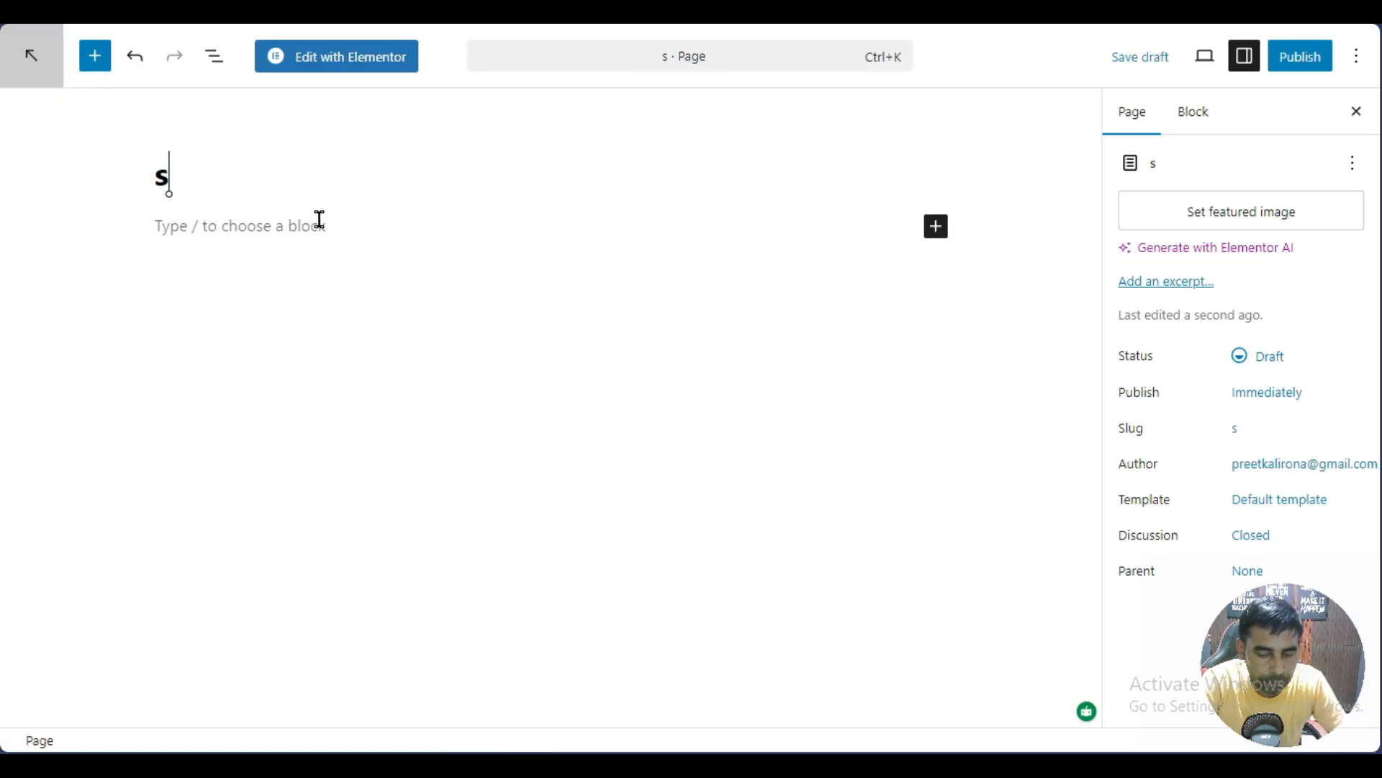
pyautogui.write('ubscr')
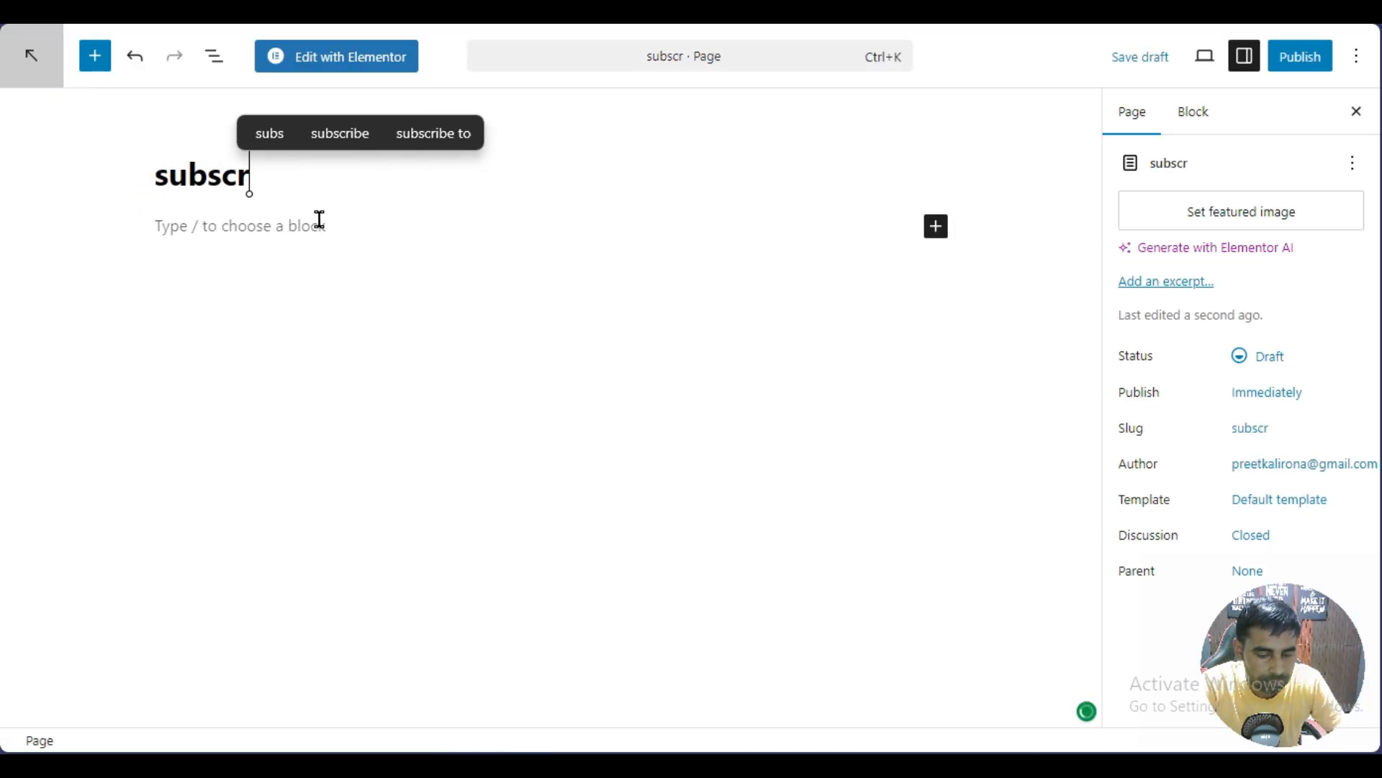
pyautogui.write('iption dashbo')
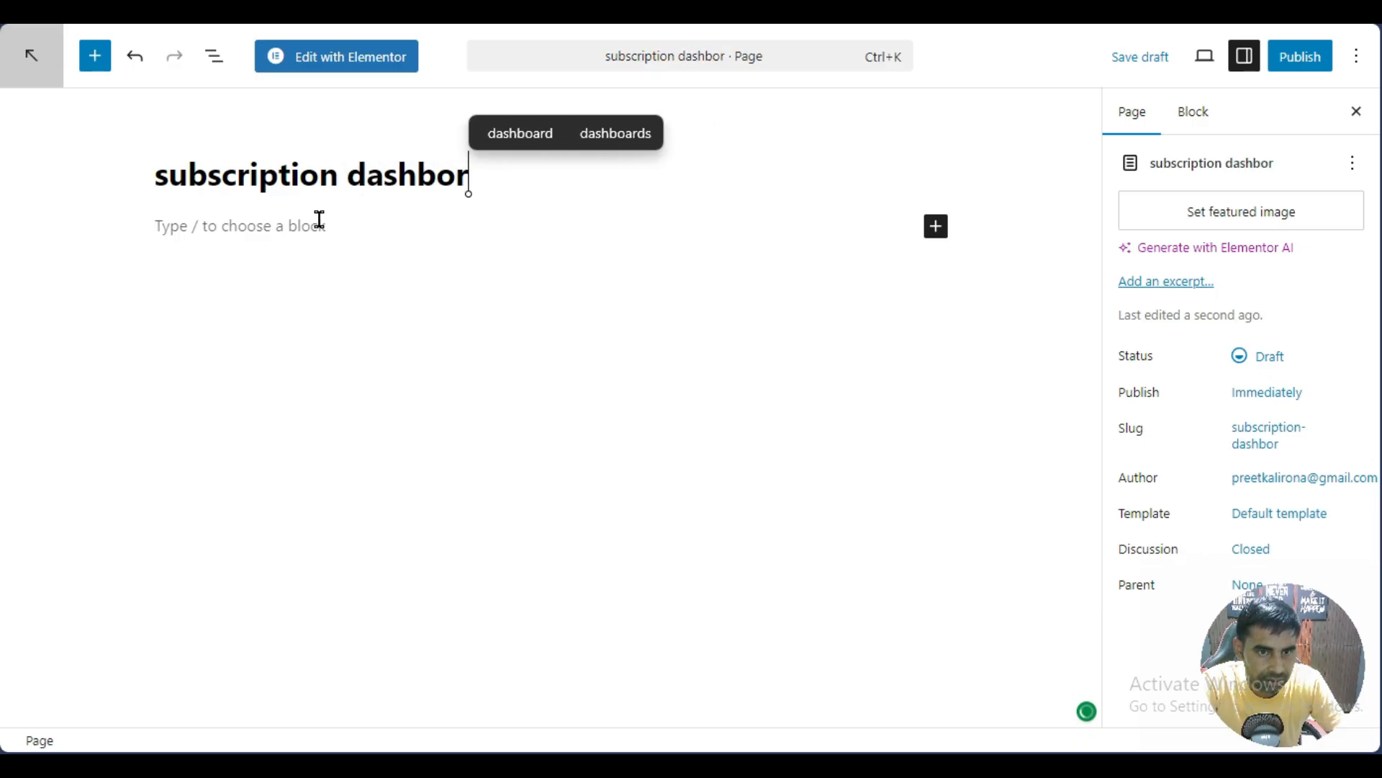
pyautogui.write('ard')
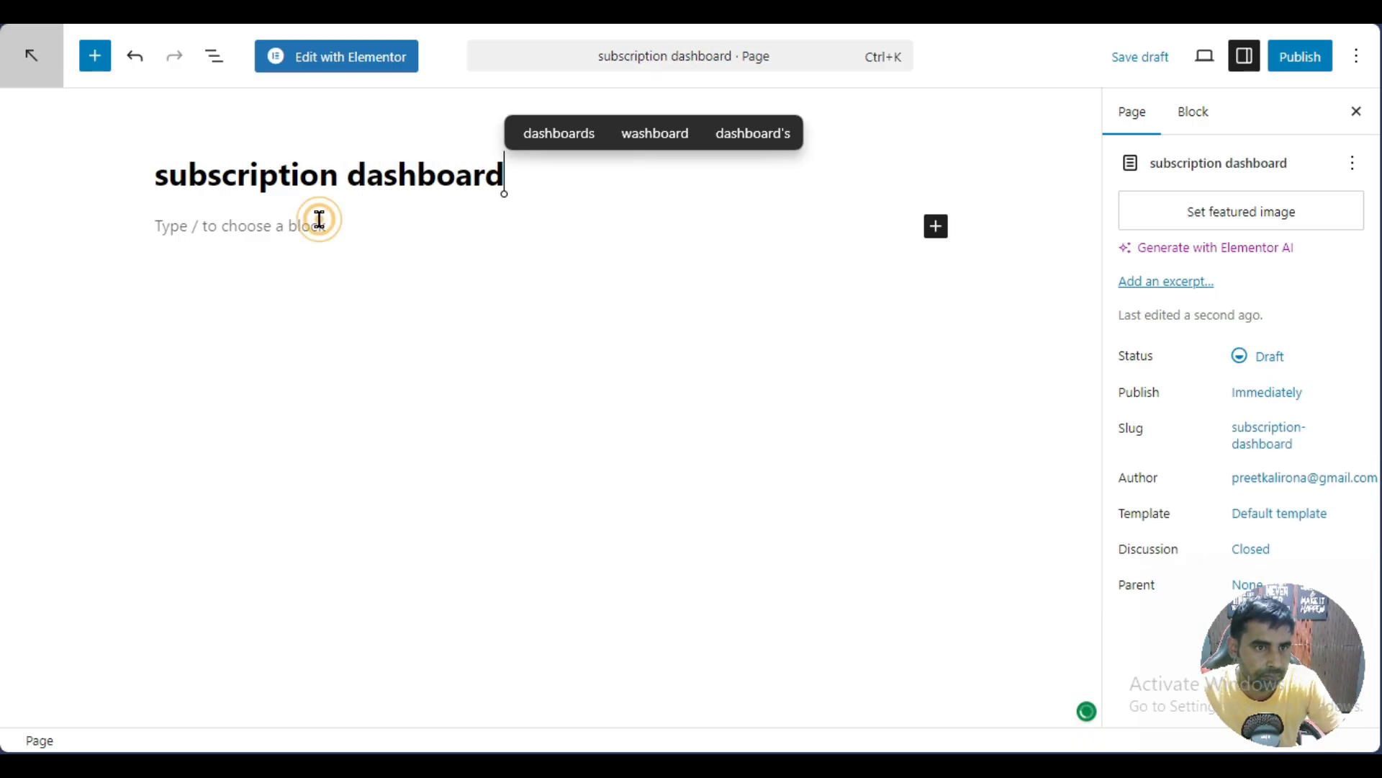
# Add a Shortcode block below the page title containing [wps-subscription-dashboard]
pyautogui.click(319, 220)
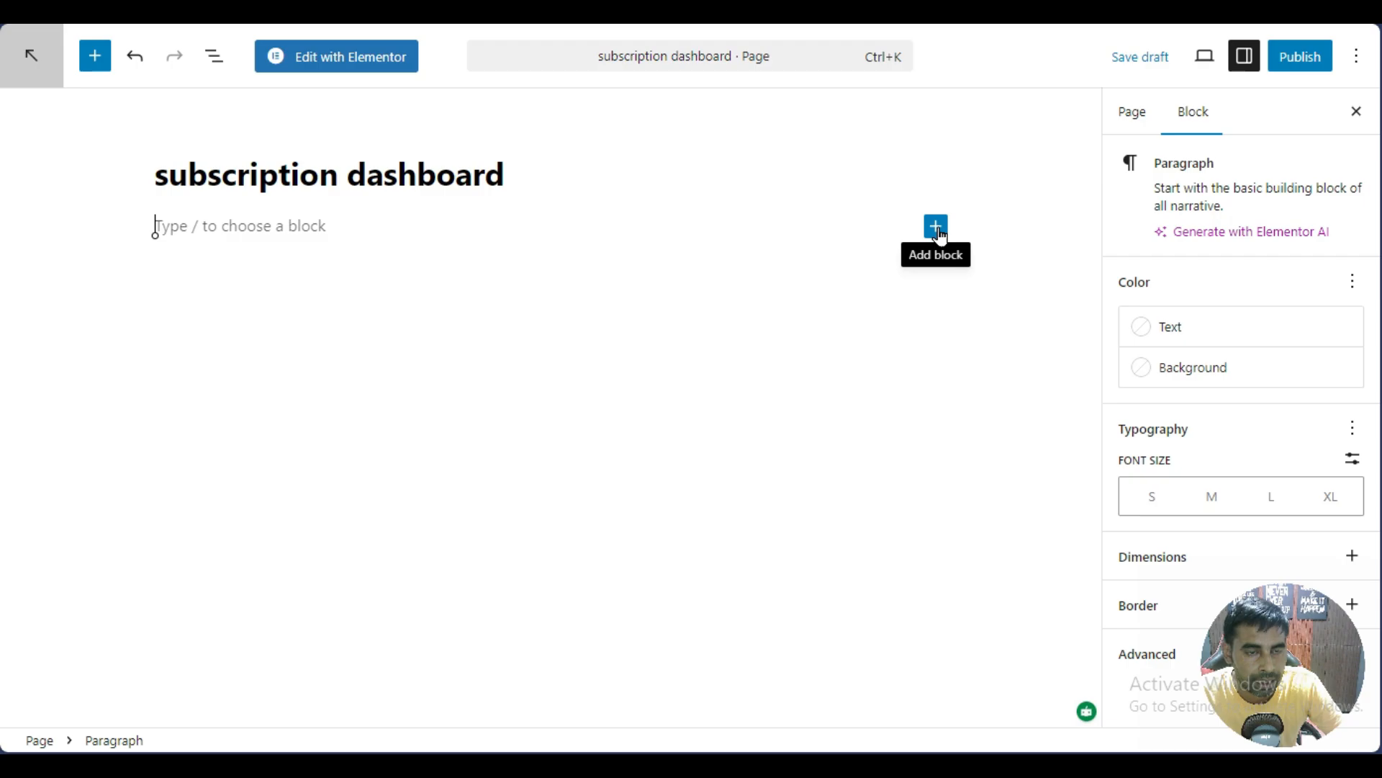
pyautogui.click(936, 227)
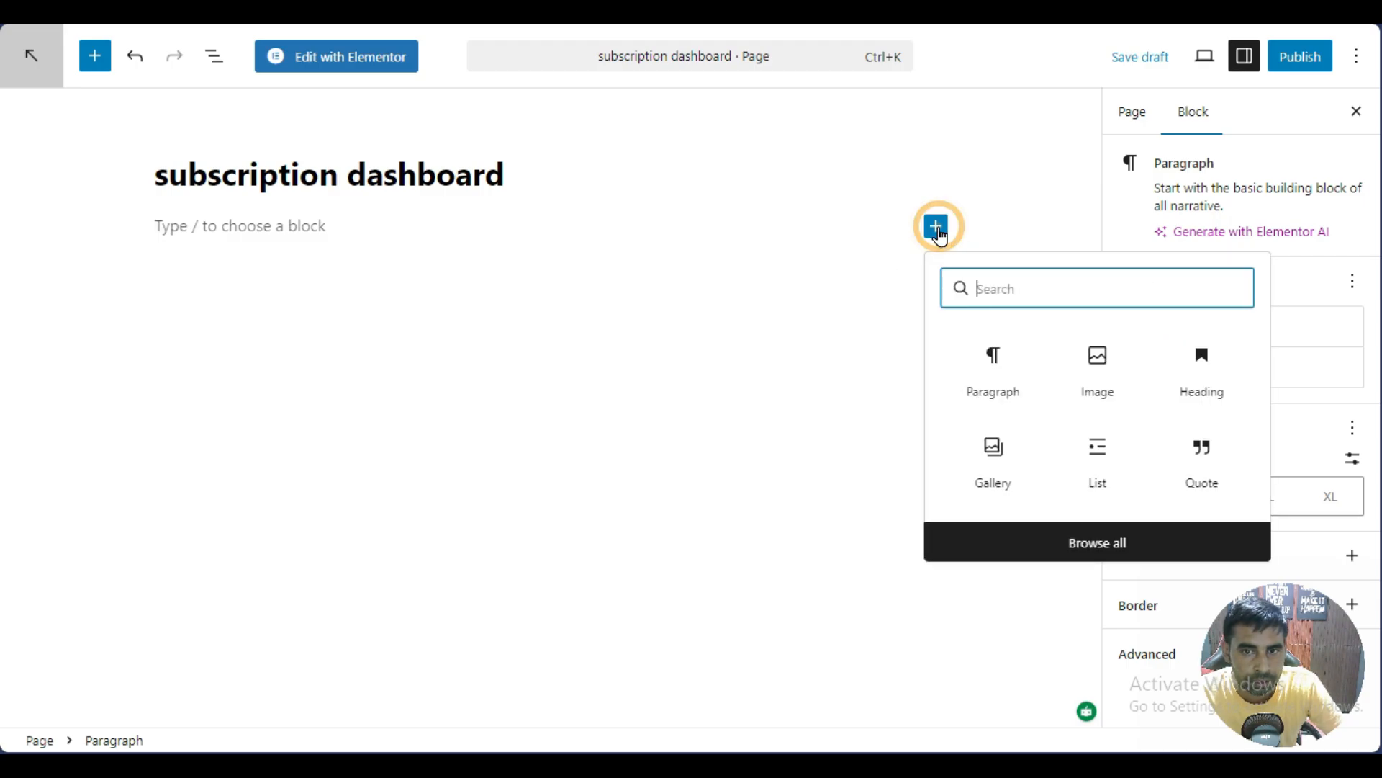
pyautogui.write('sh')
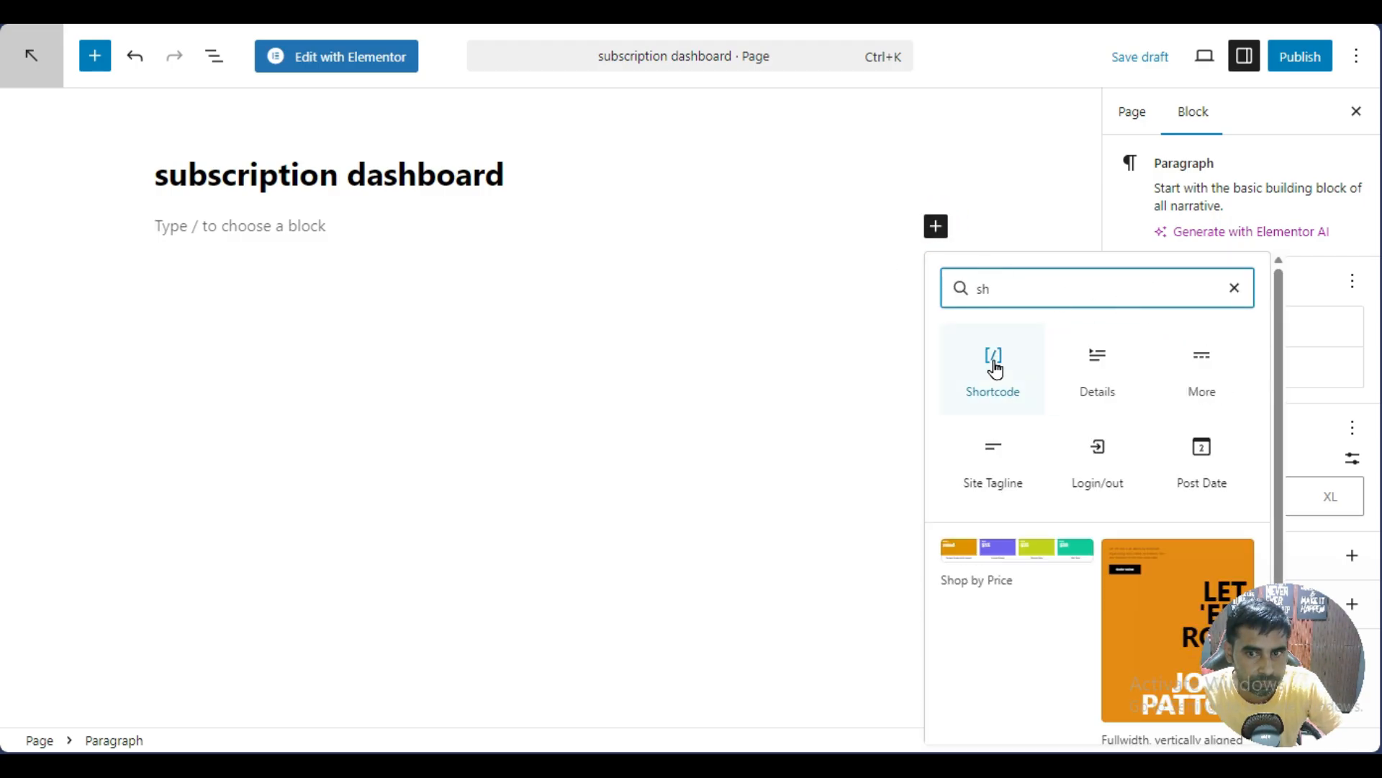
pyautogui.click(995, 365)
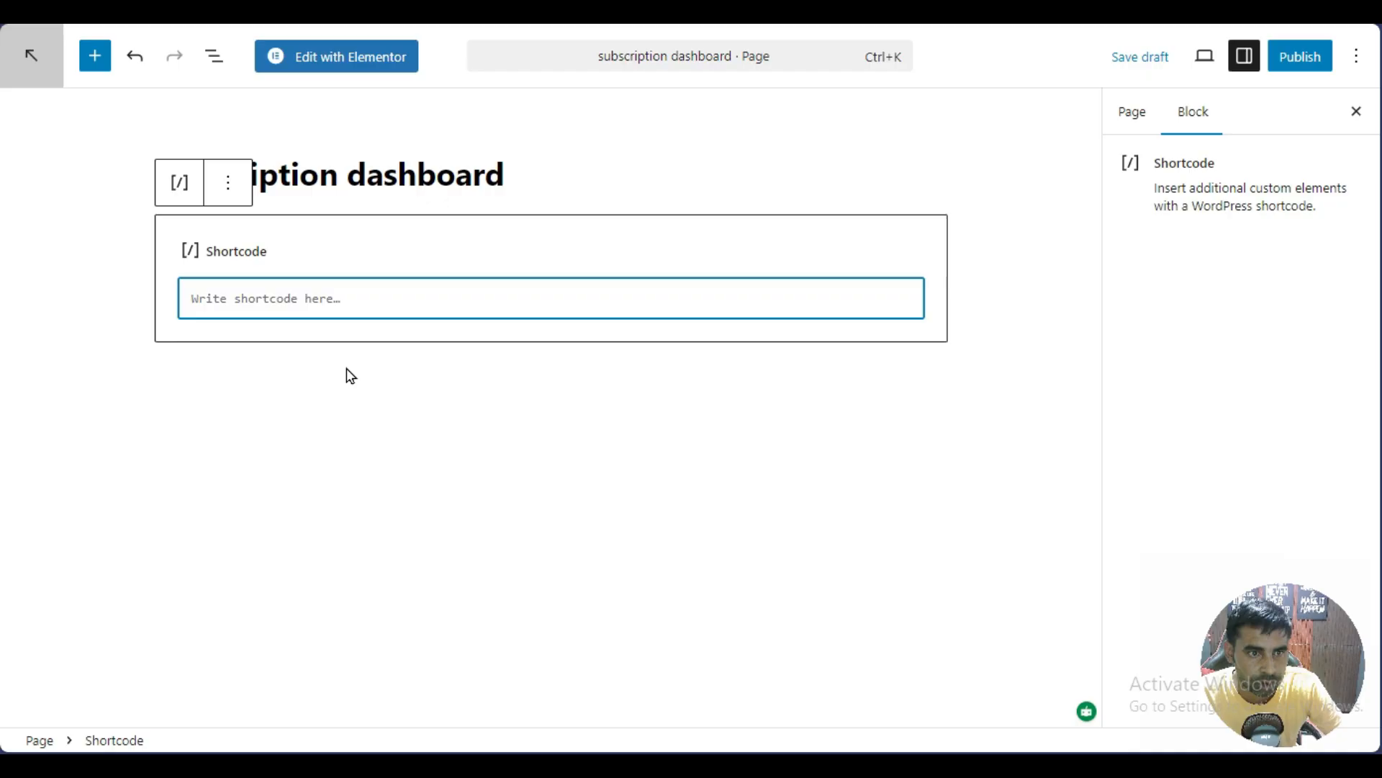
pyautogui.write('[wps-subscription-dashboard]')
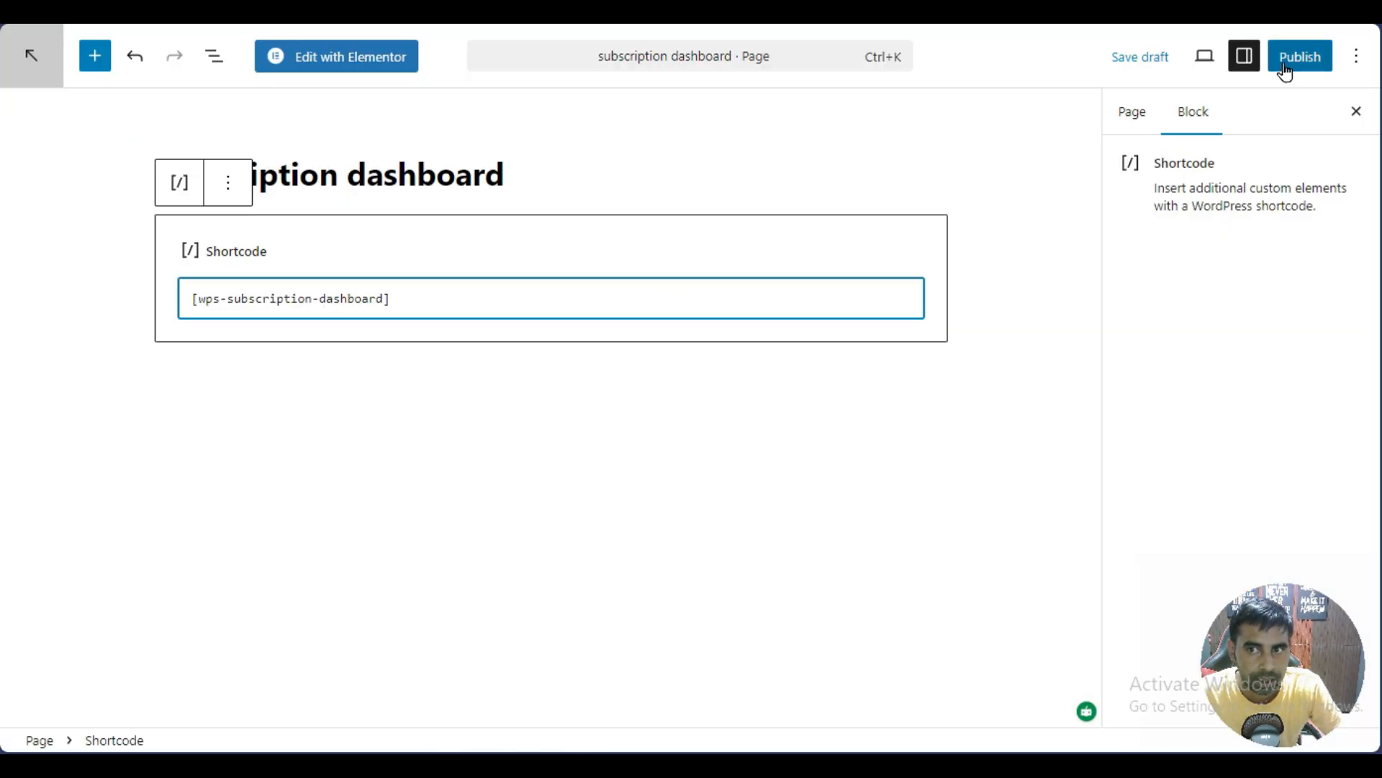
# Publish the subscription dashboard page and check the subscription message on its live view
pyautogui.click(1284, 62)
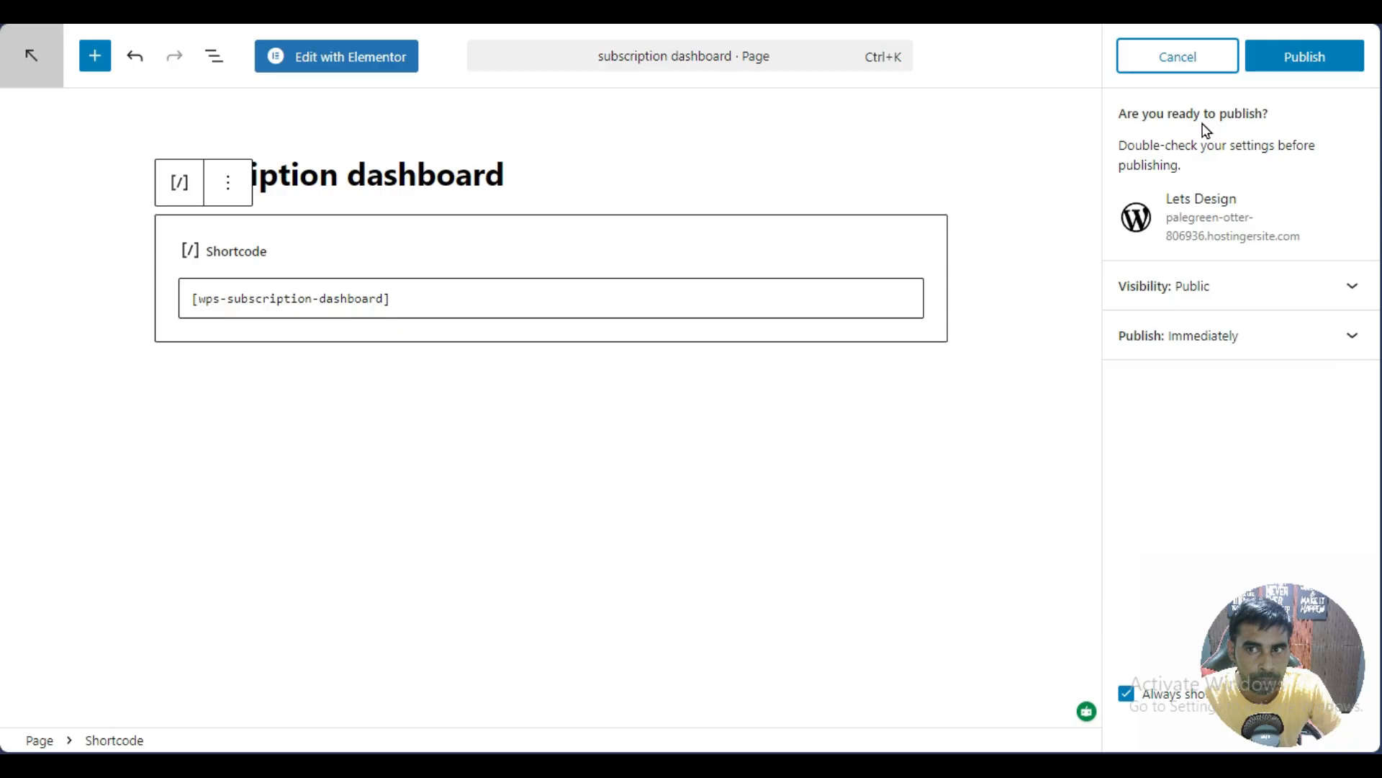
pyautogui.click(1262, 58)
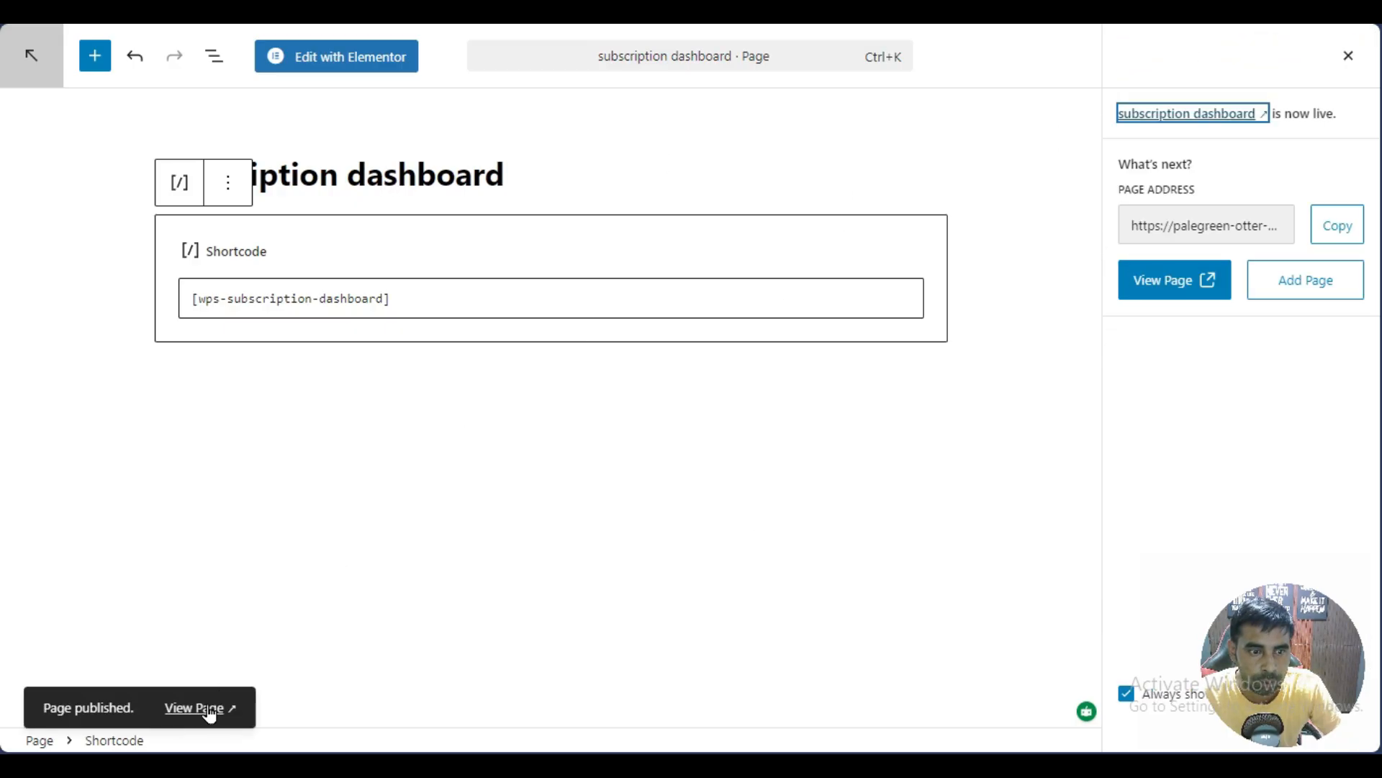
pyautogui.click(208, 709)
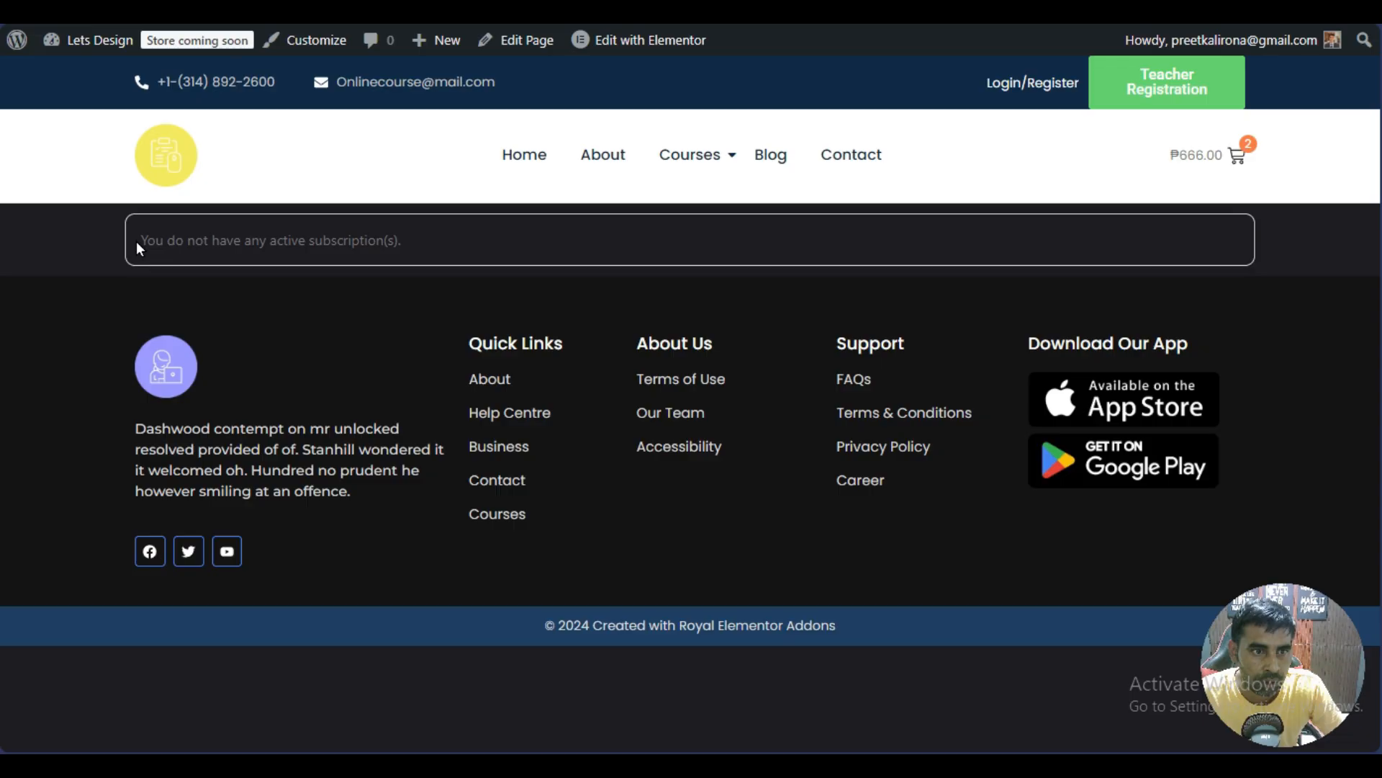
pyautogui.moveTo(139, 249); pyautogui.dragTo(421, 242)
pyautogui.click(423, 242)
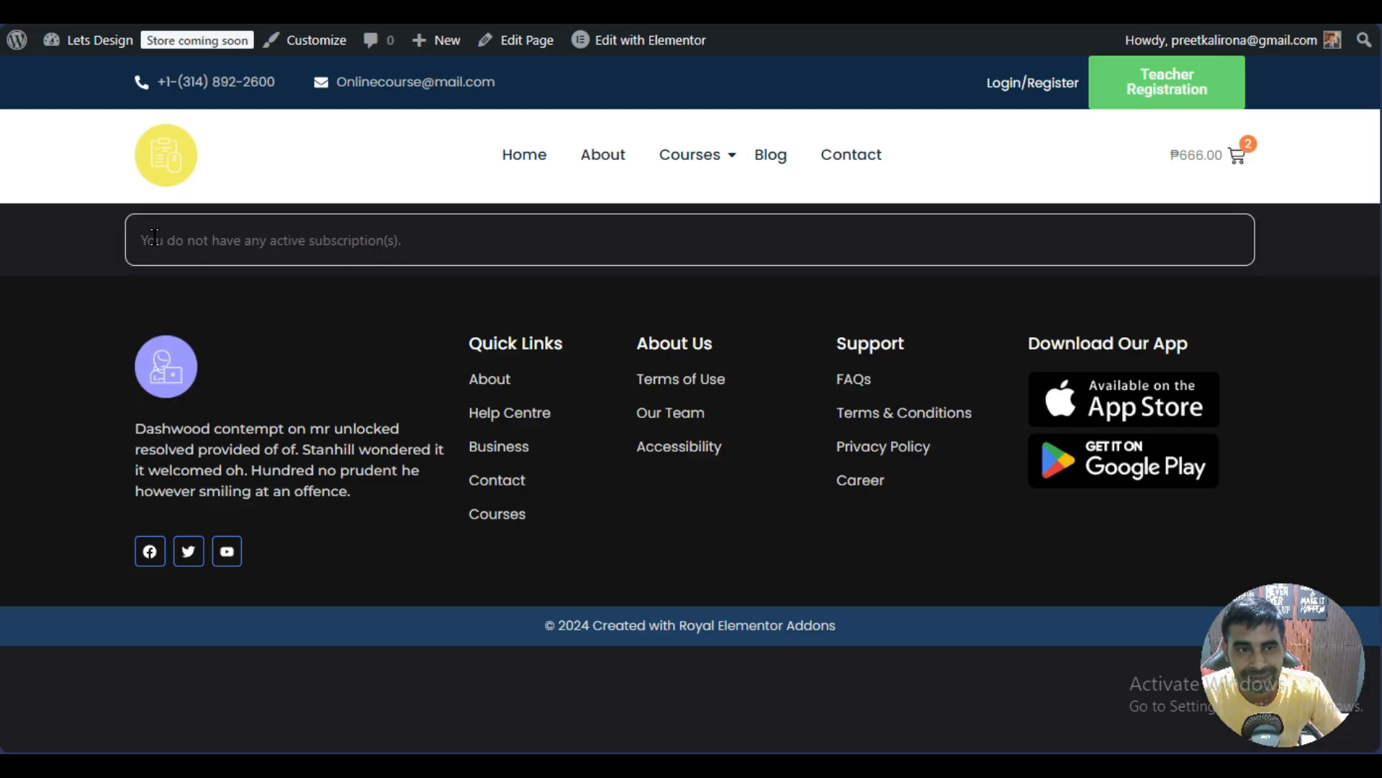
pyautogui.moveTo(308, 242); pyautogui.dragTo(494, 238)
pyautogui.click(555, 237)
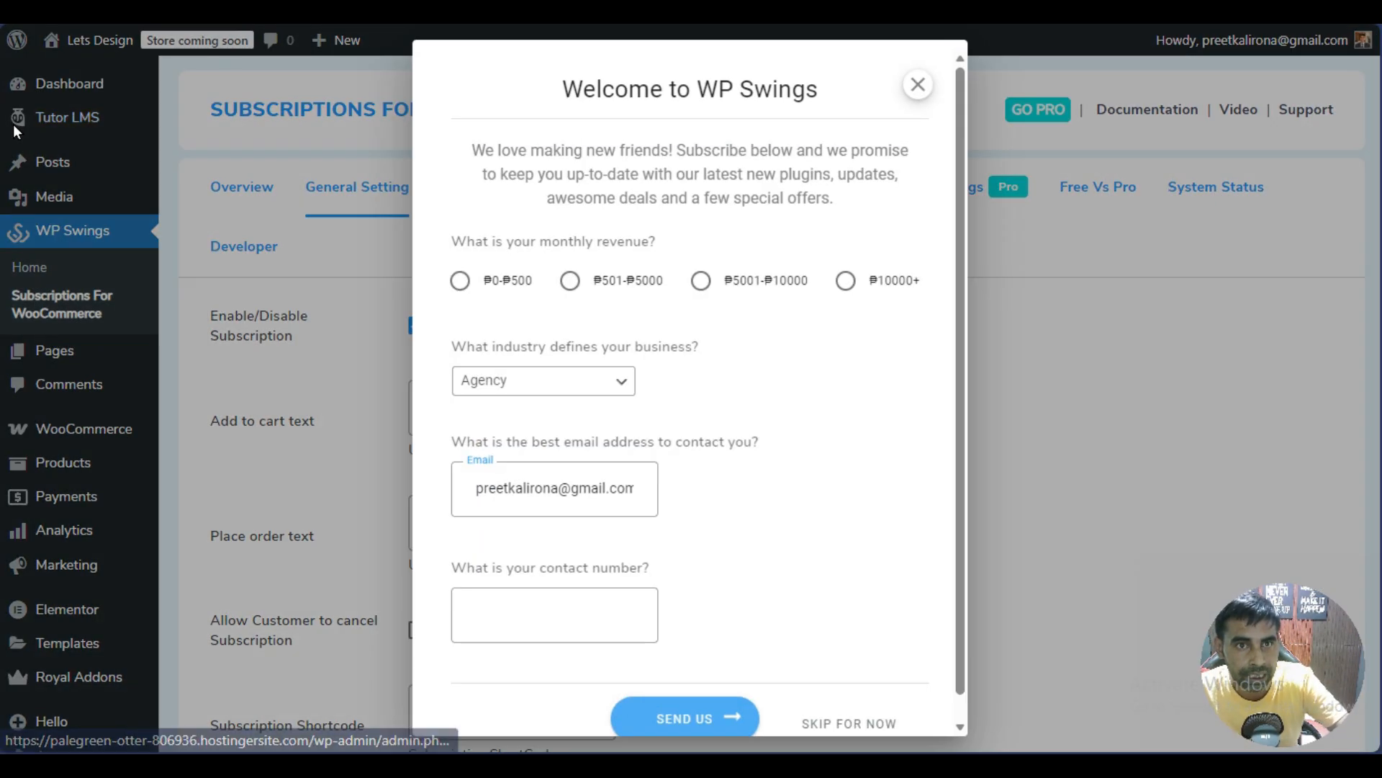
# Dismiss the welcome survey and start a new WooCommerce product named "Seo subscription"
pyautogui.click(913, 88)
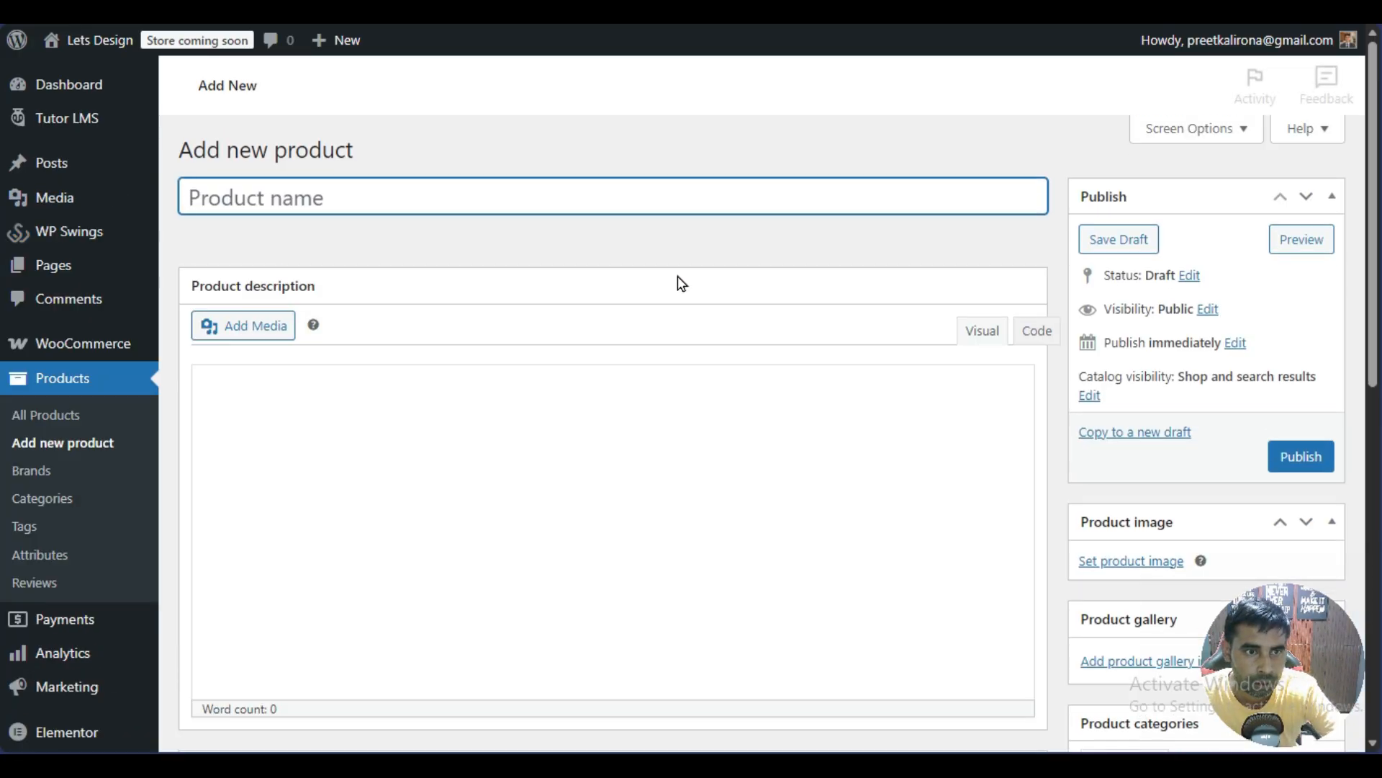
pyautogui.write('seo ')
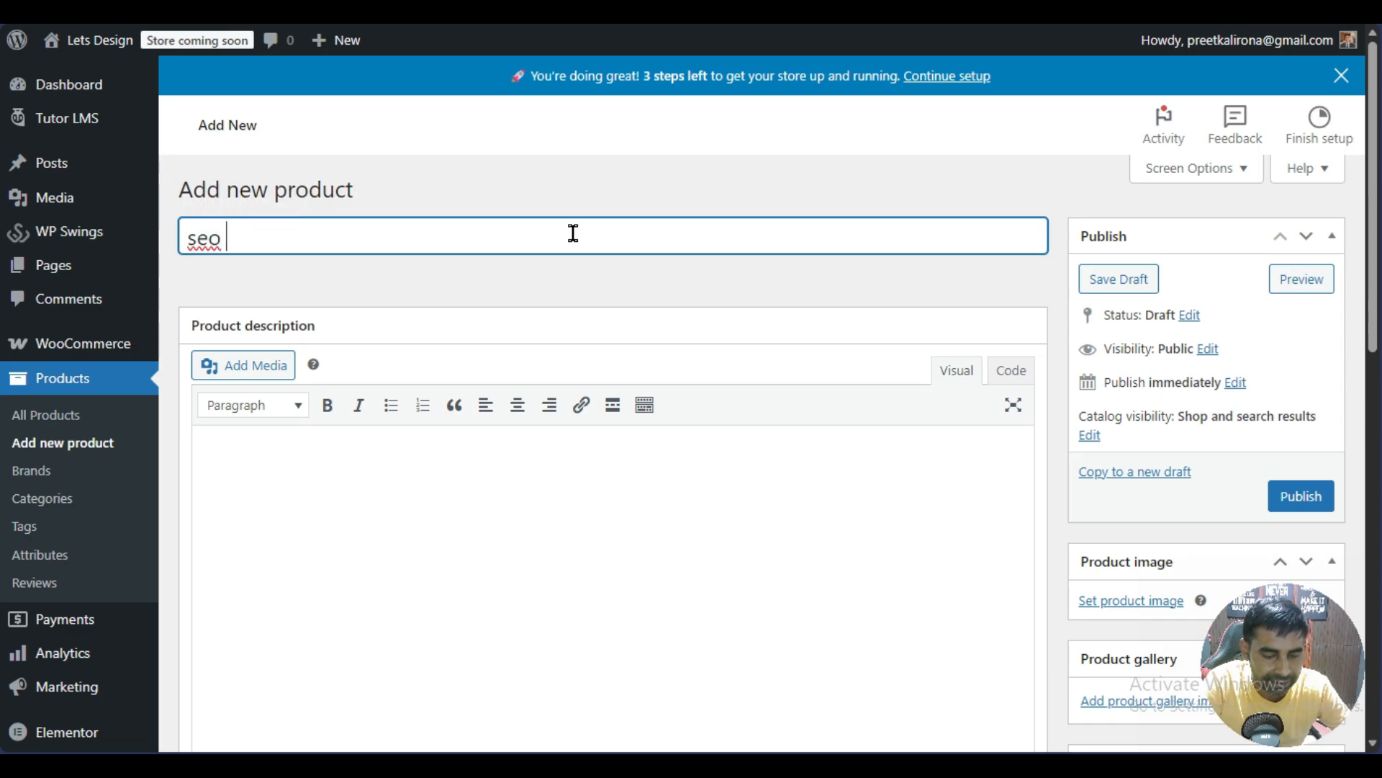
pyautogui.write('sub')
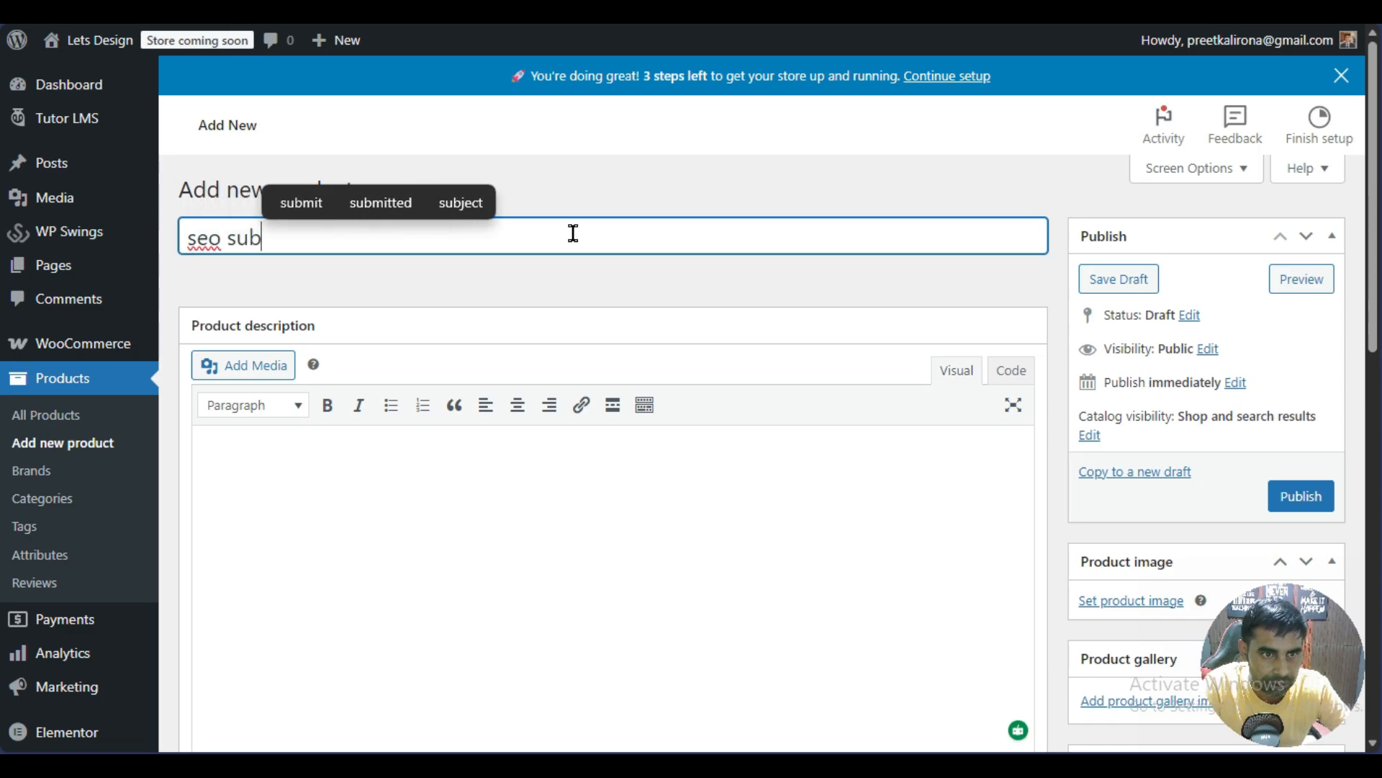
pyautogui.write('sc')
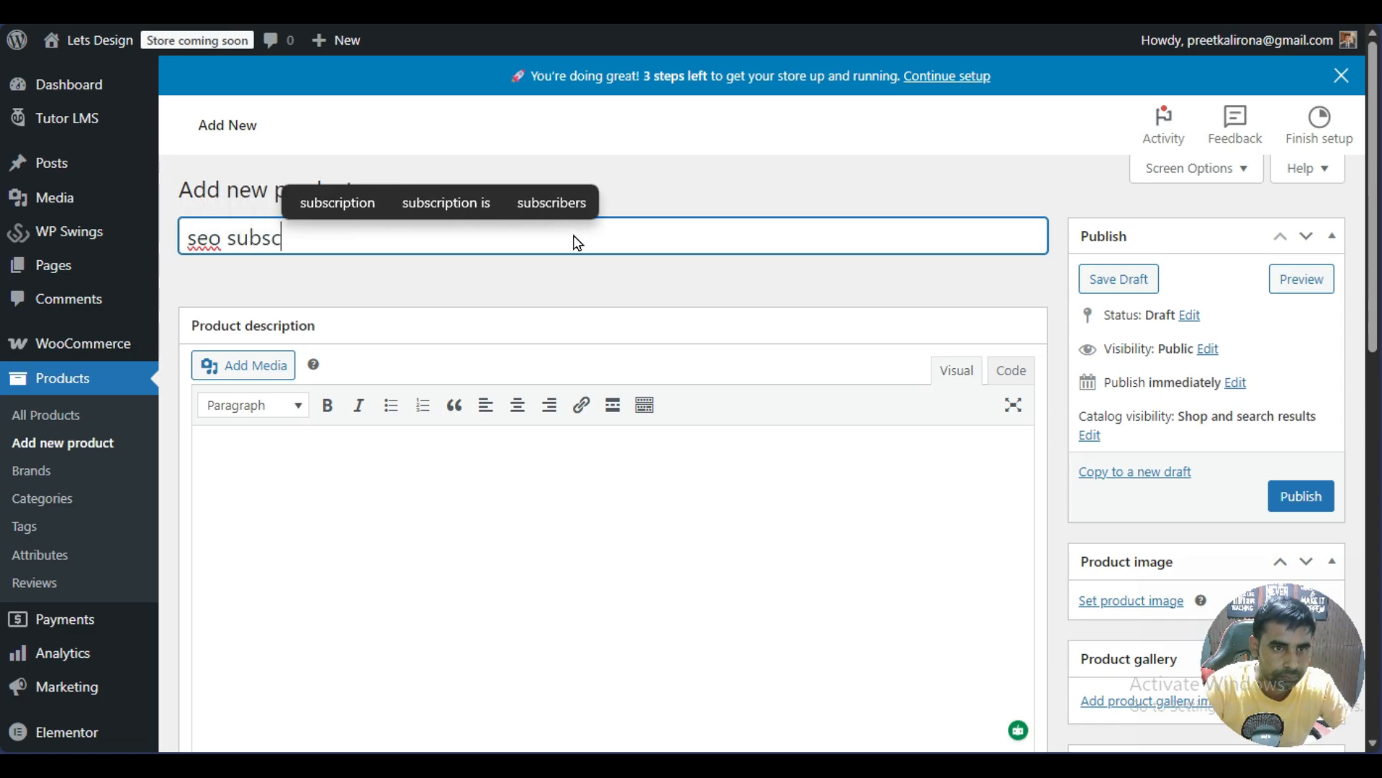
pyautogui.click(338, 201)
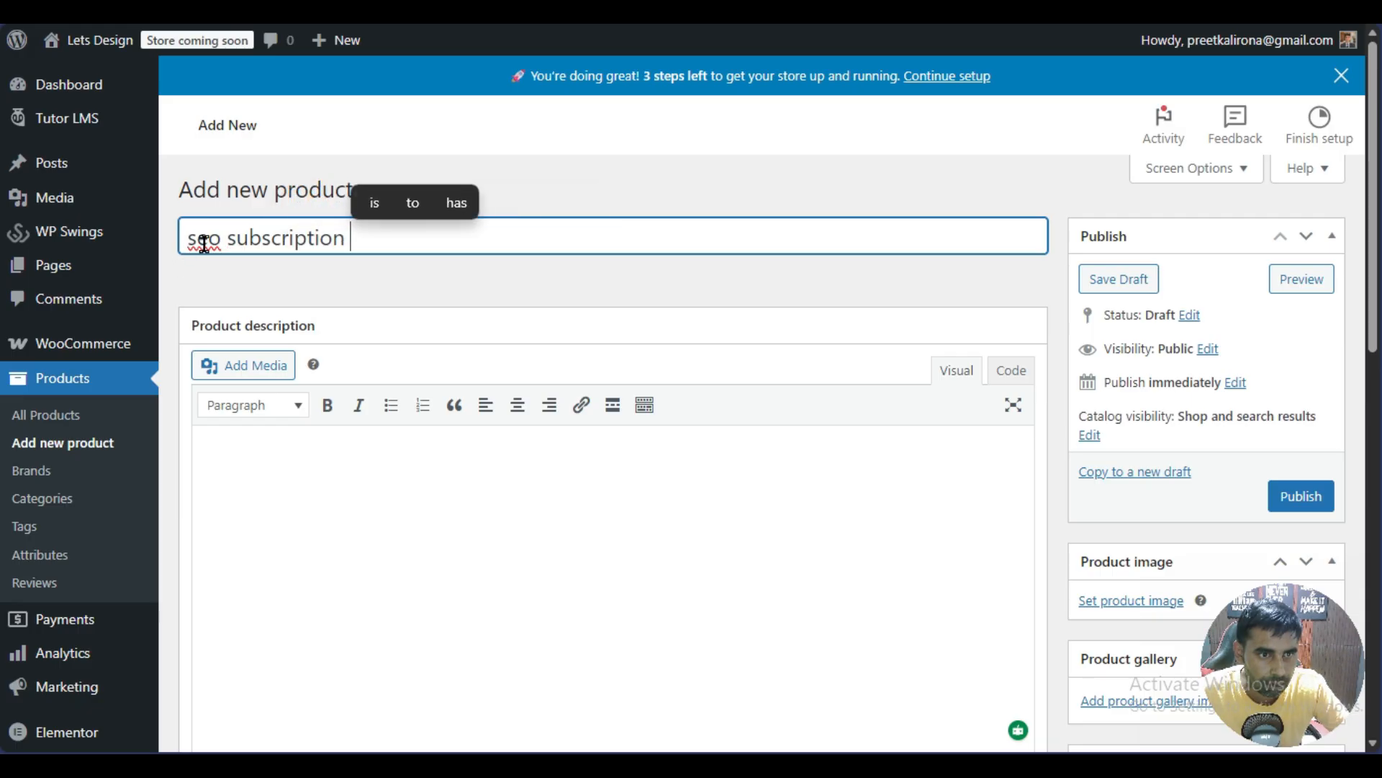
pyautogui.rightClick(205, 241)
pyautogui.moveTo(205, 248)
pyautogui.click(315, 267)
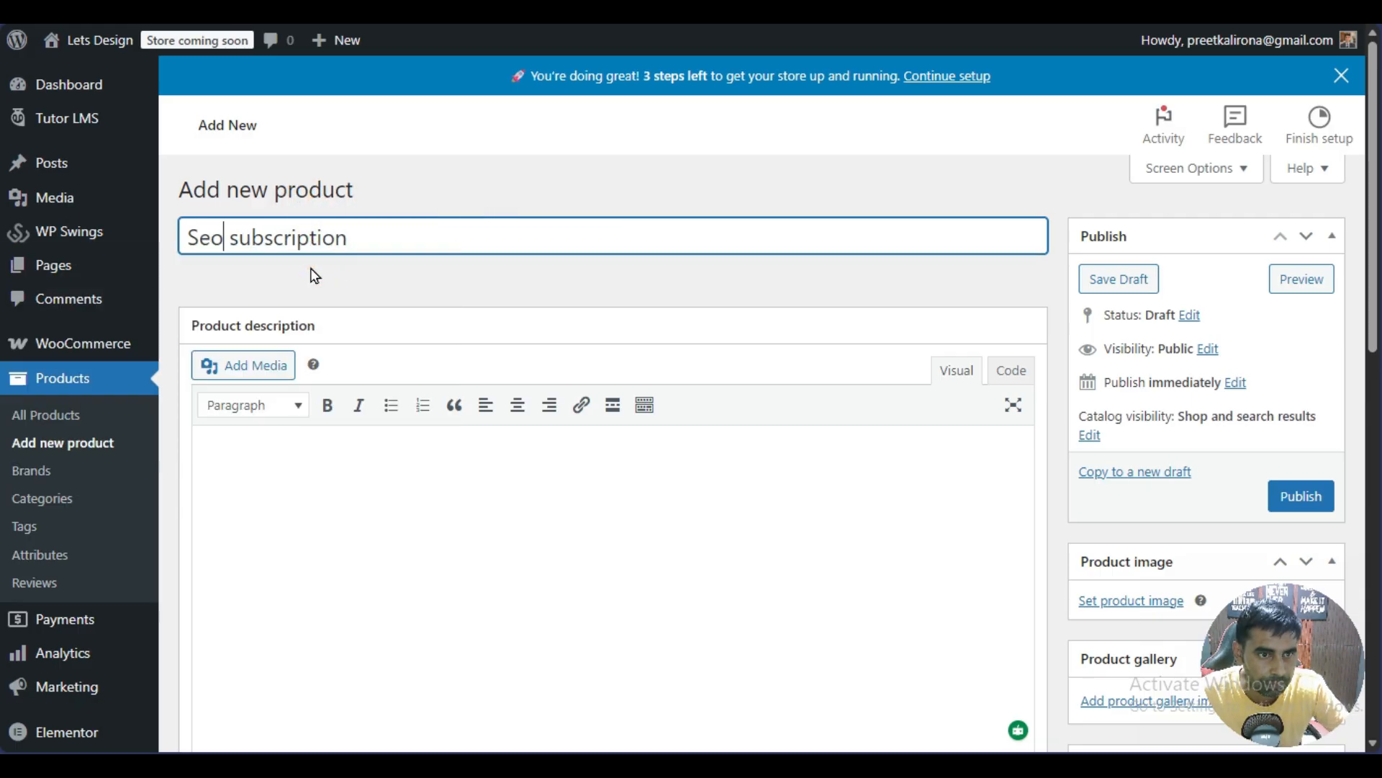
# Mark the simple product as a Subscription in its product data
pyautogui.scroll(-3, 716, 484)
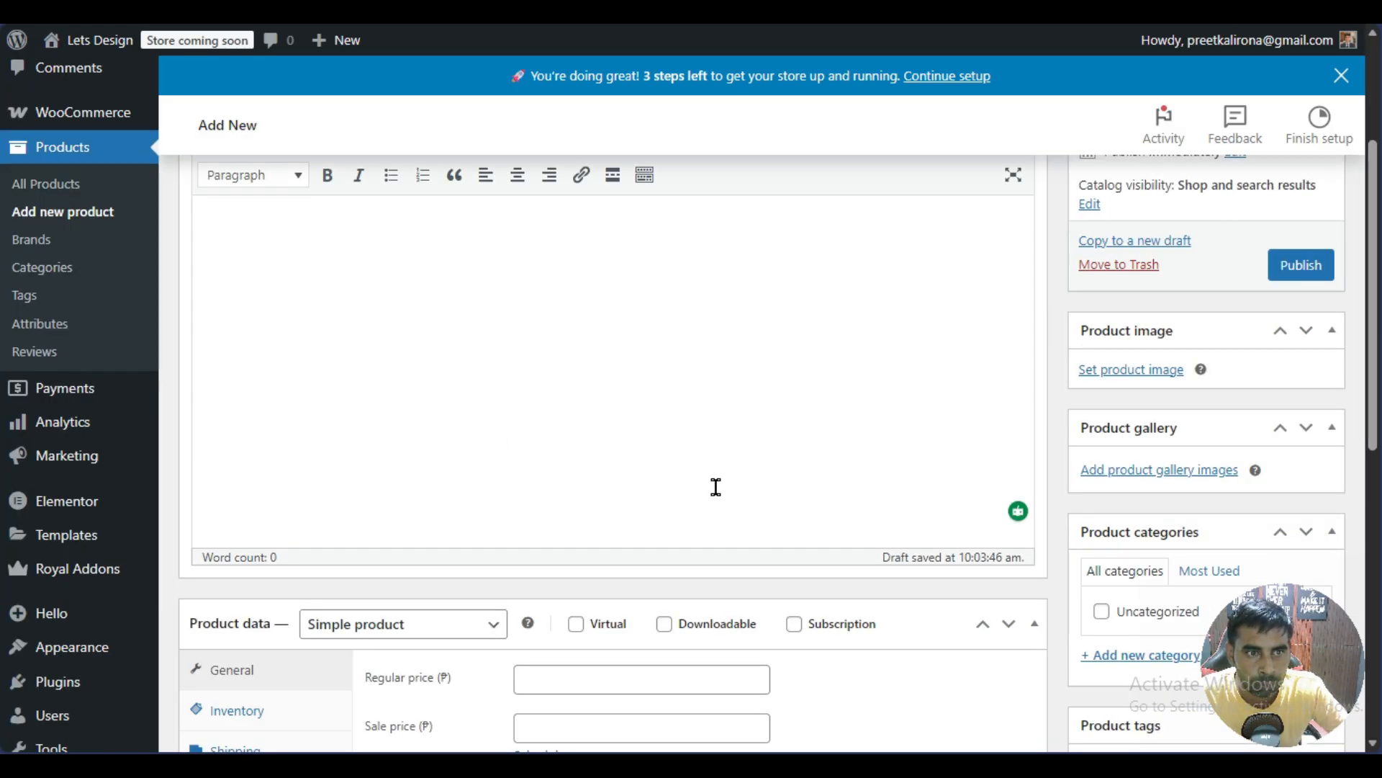
pyautogui.scroll(3, 715, 485)
pyautogui.click(398, 457)
pyautogui.scroll(-6, 547, 346)
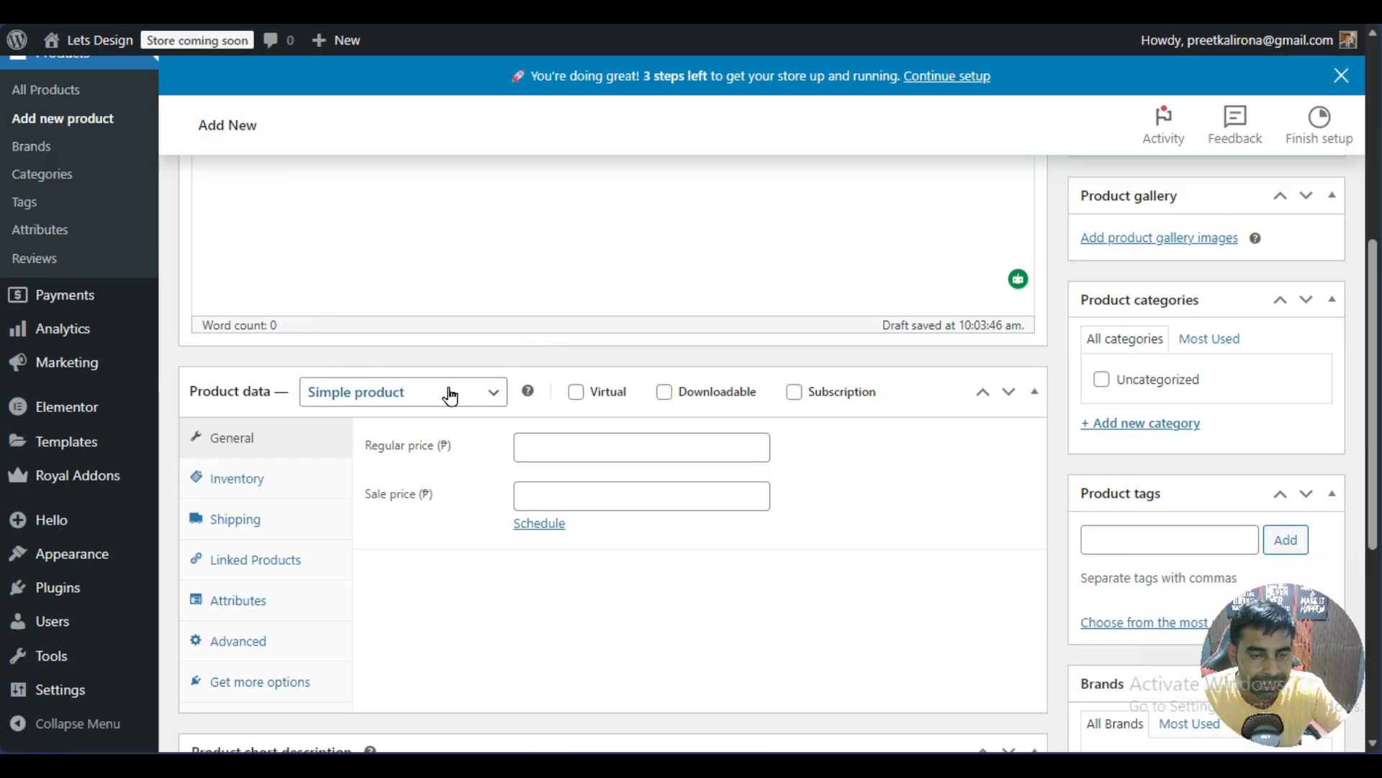
pyautogui.click(793, 395)
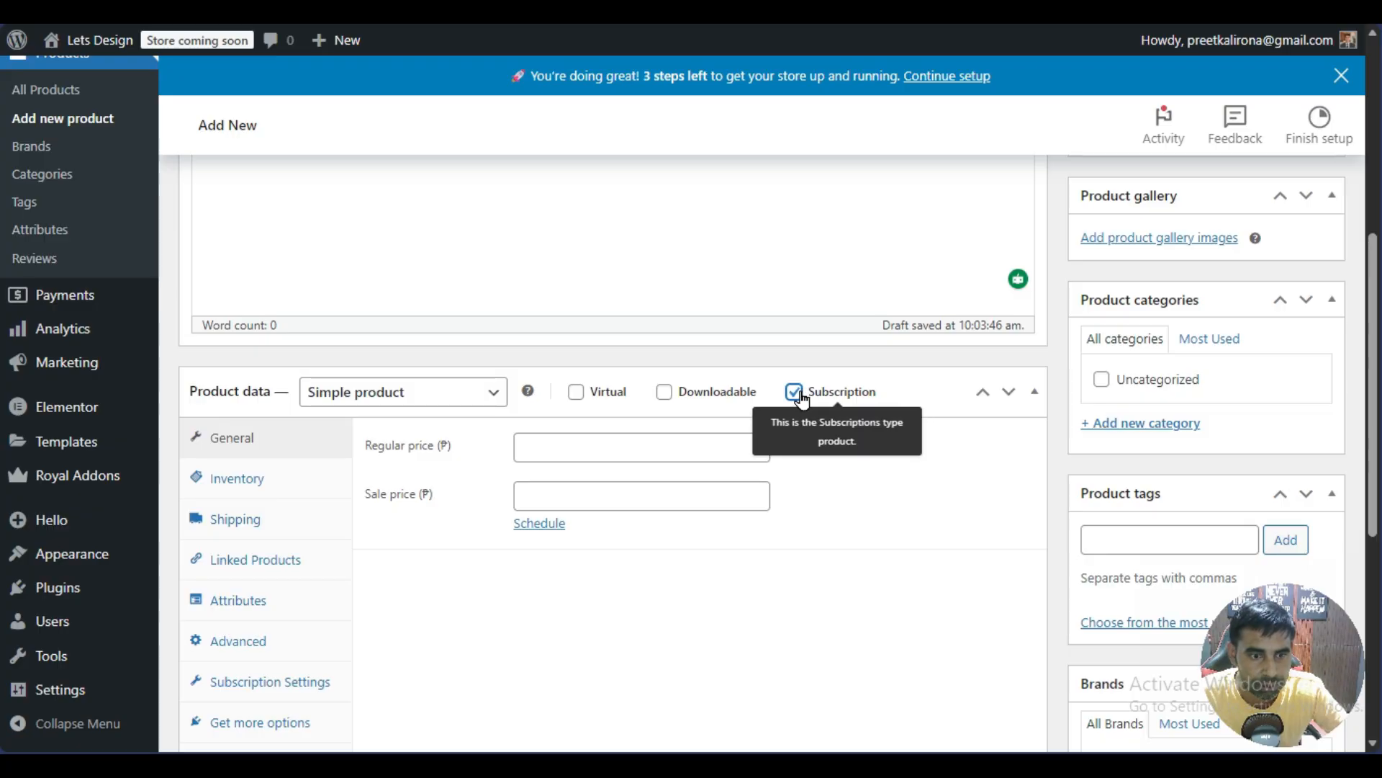
pyautogui.click(800, 398)
pyautogui.click(801, 397)
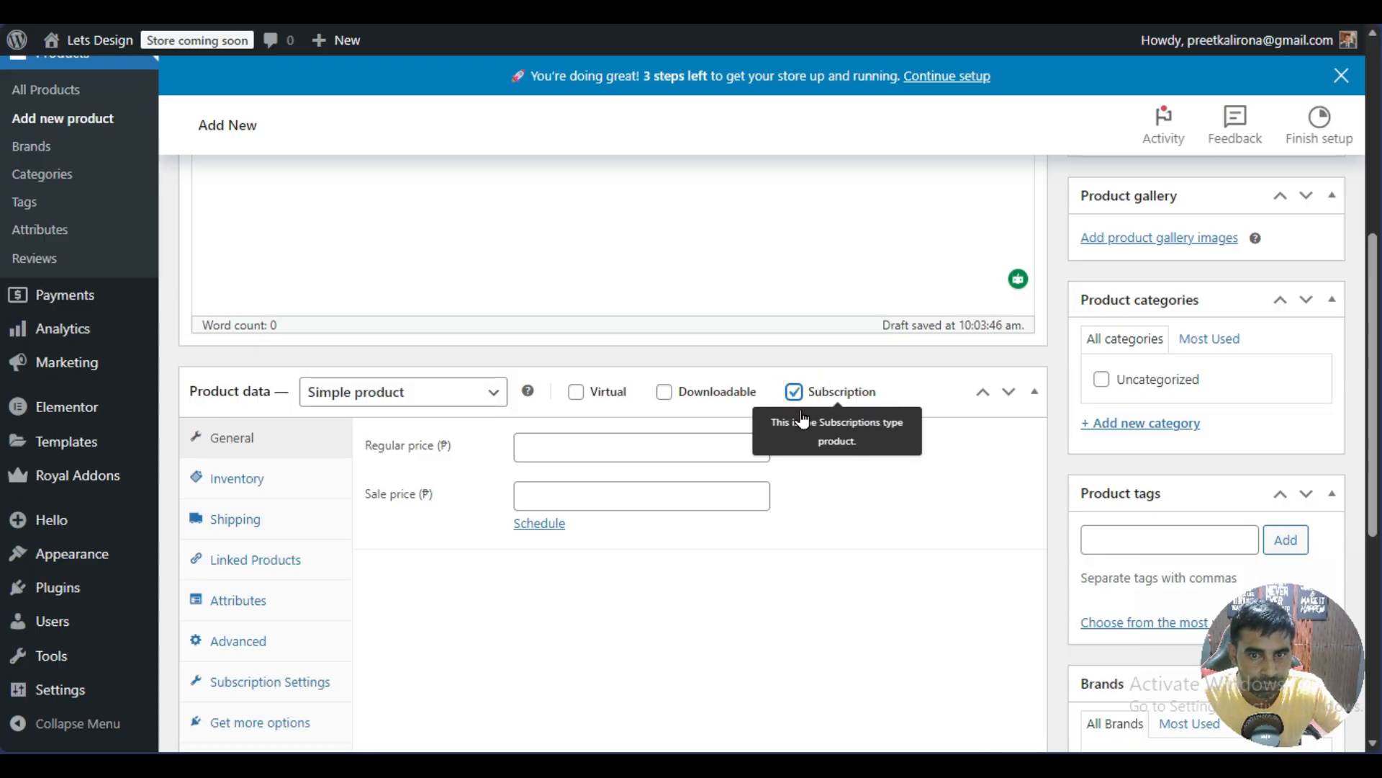
# Review the interval, expiry and signup fee options in the product's subscription settings
pyautogui.scroll(-3, 763, 432)
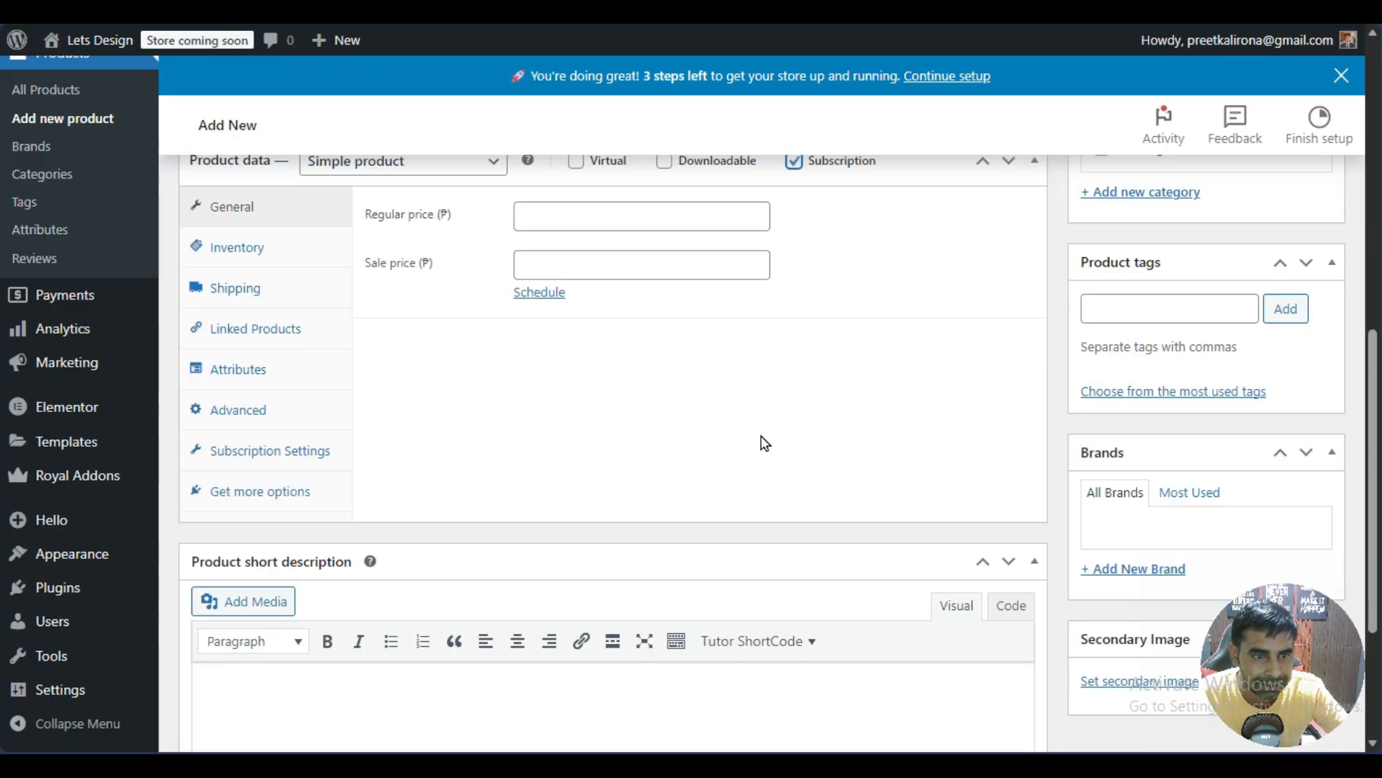
pyautogui.click(268, 453)
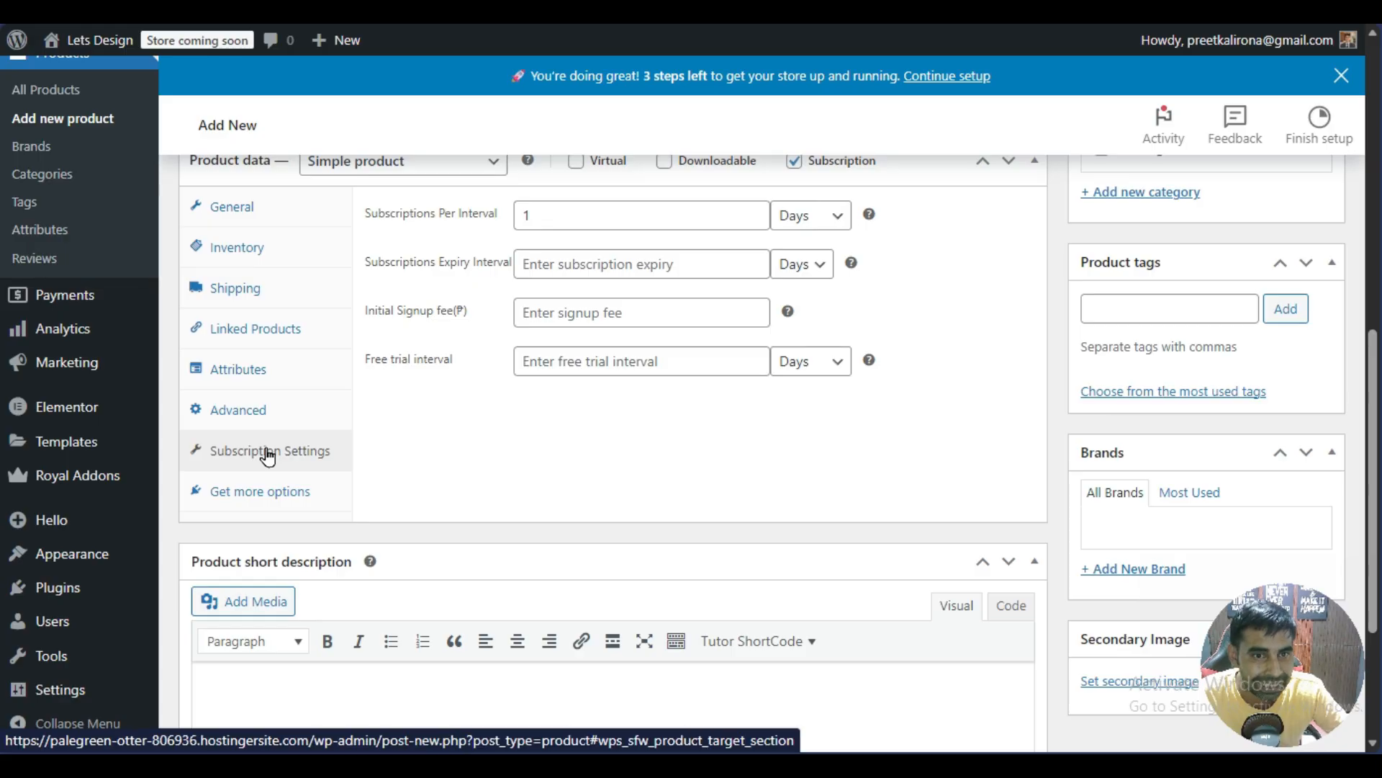
pyautogui.scroll(3, 593, 463)
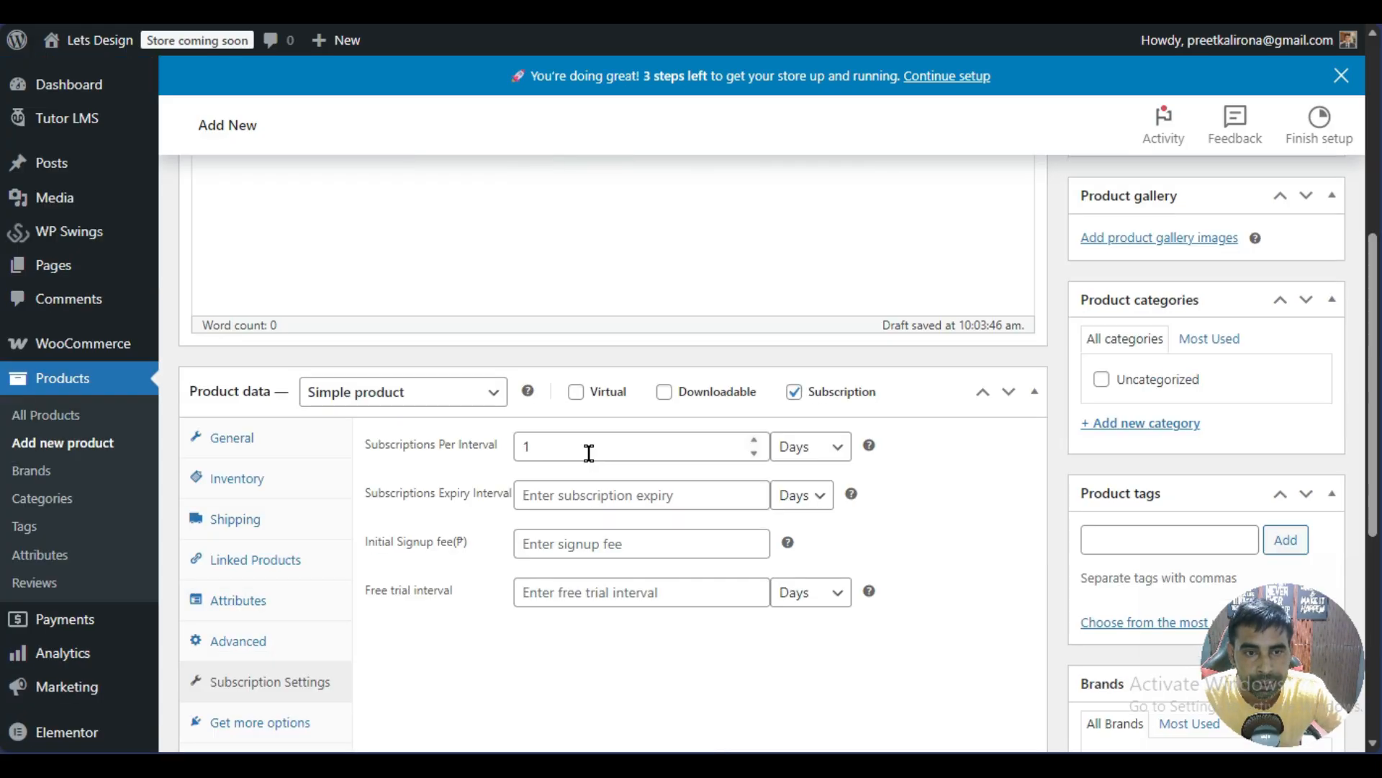
pyautogui.click(810, 448)
pyautogui.click(812, 450)
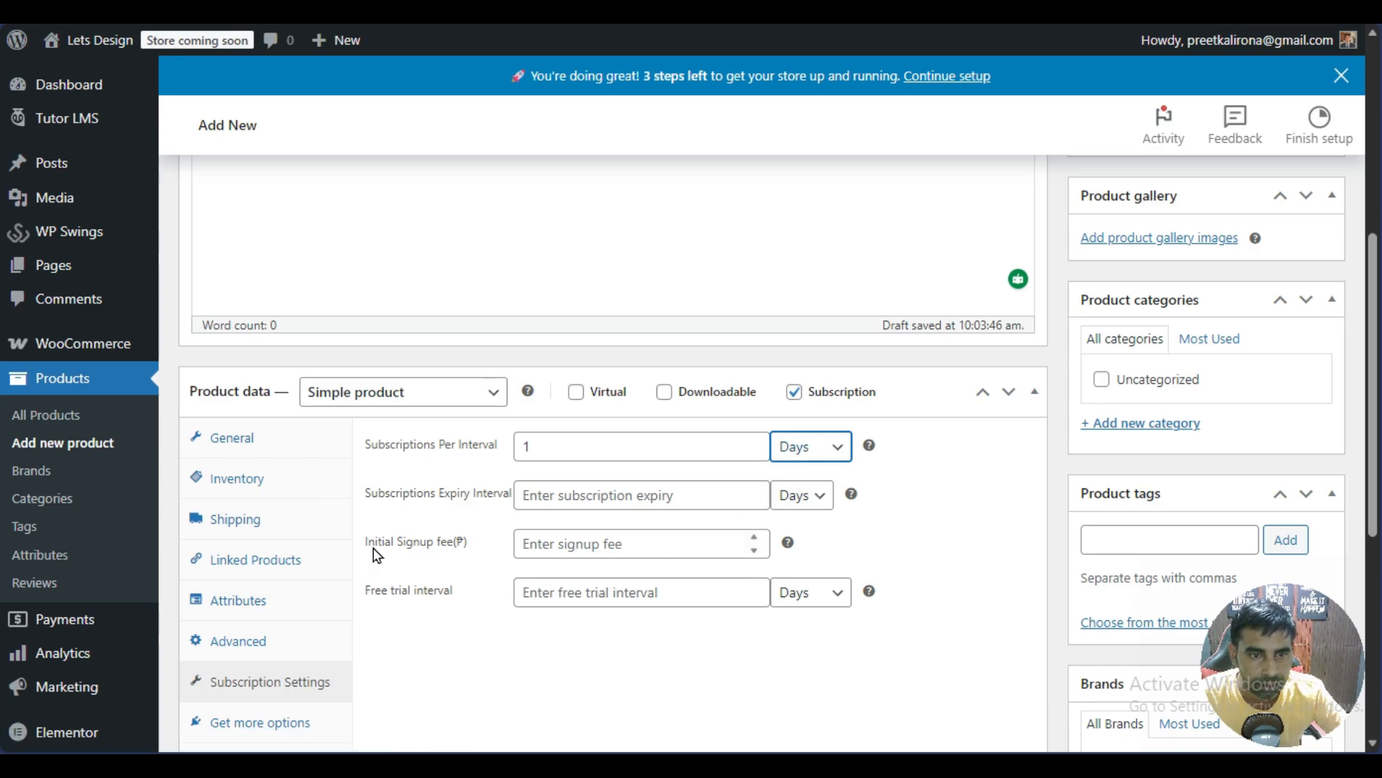
pyautogui.click(567, 543)
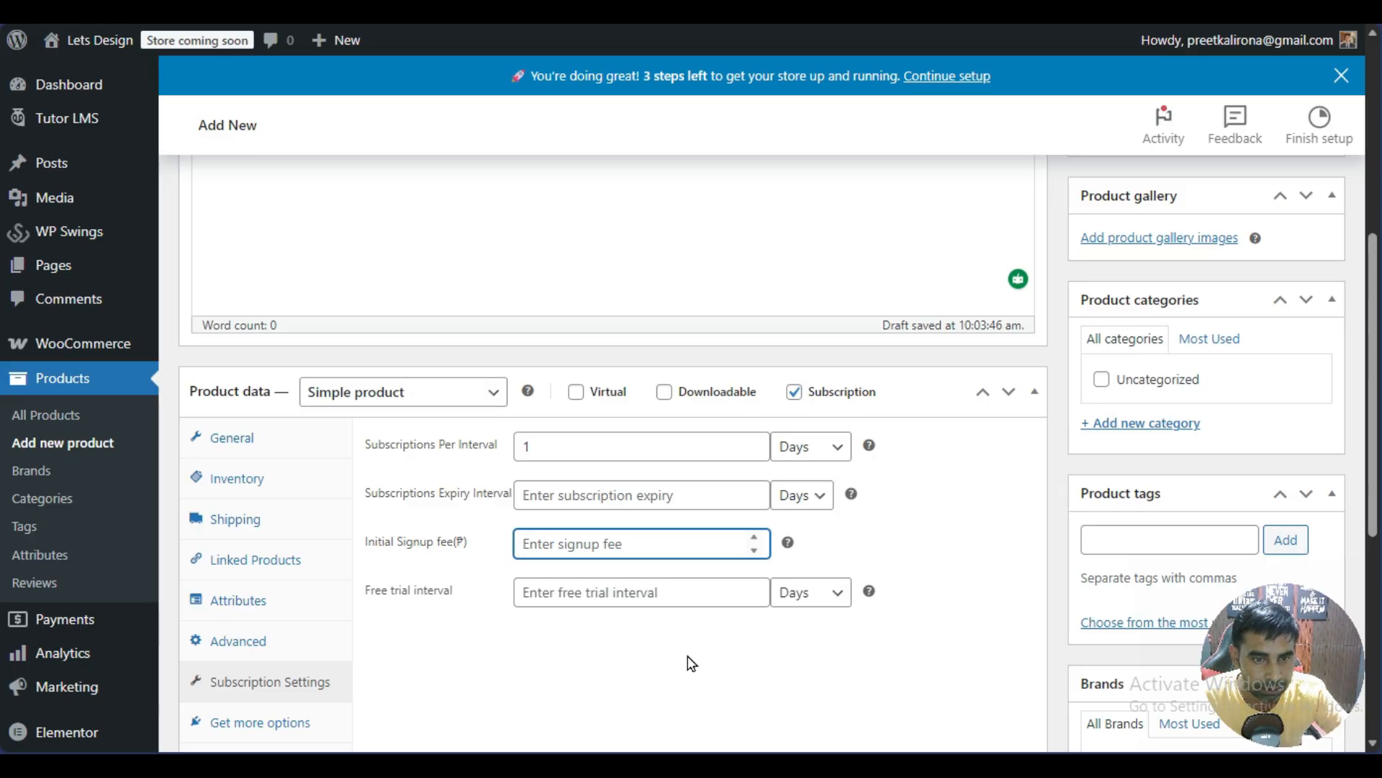
# Set the product's free trial interval to 7 Days
pyautogui.click(574, 594)
pyautogui.write('7')
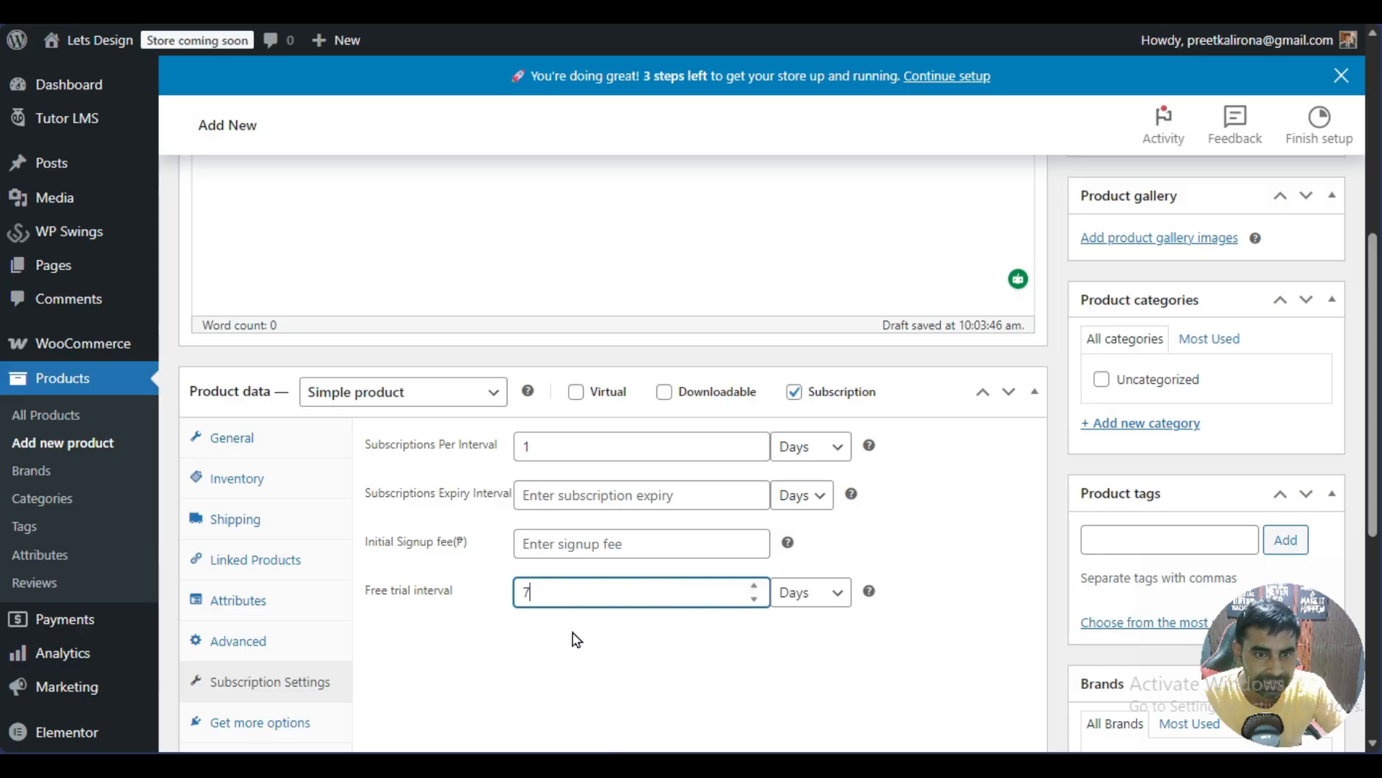
pyautogui.click(795, 598)
pyautogui.click(792, 620)
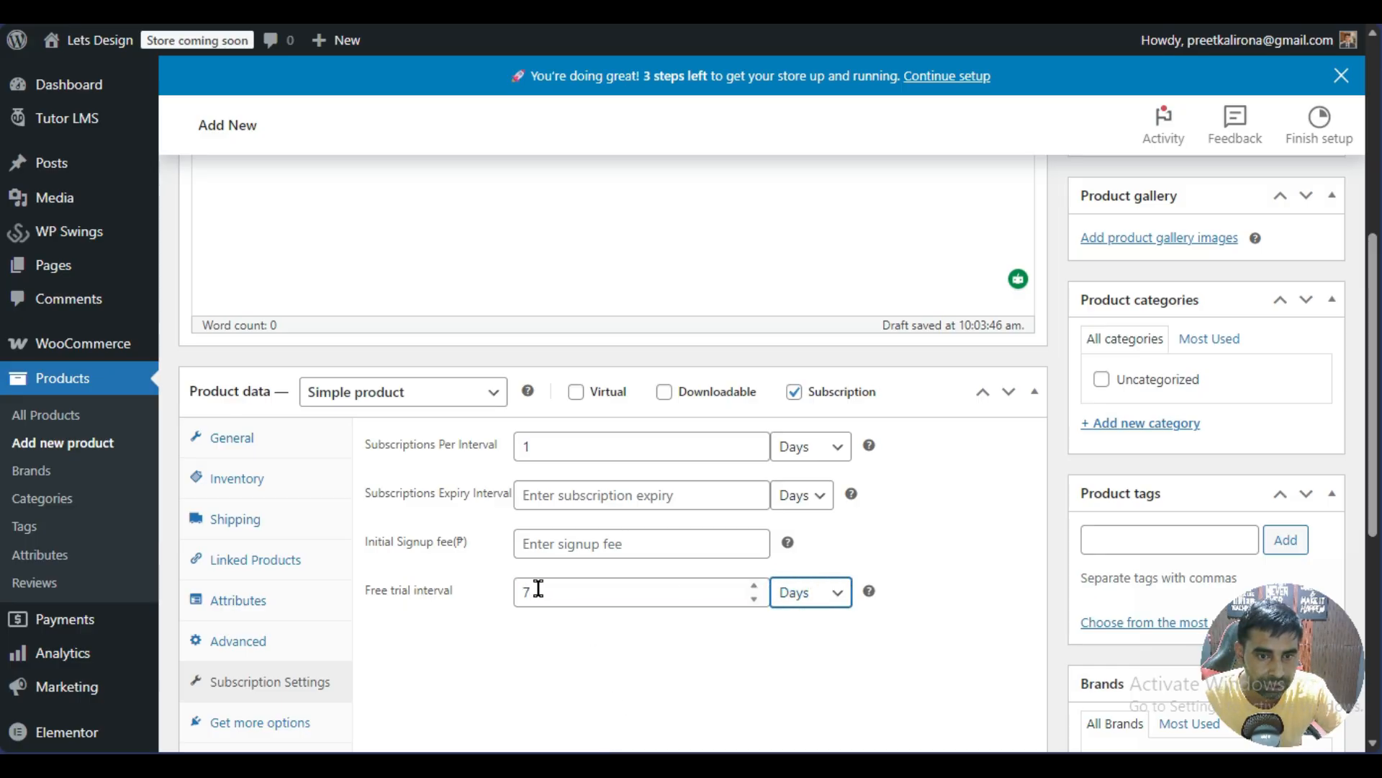
pyautogui.click(802, 595)
pyautogui.click(785, 624)
pyautogui.click(629, 664)
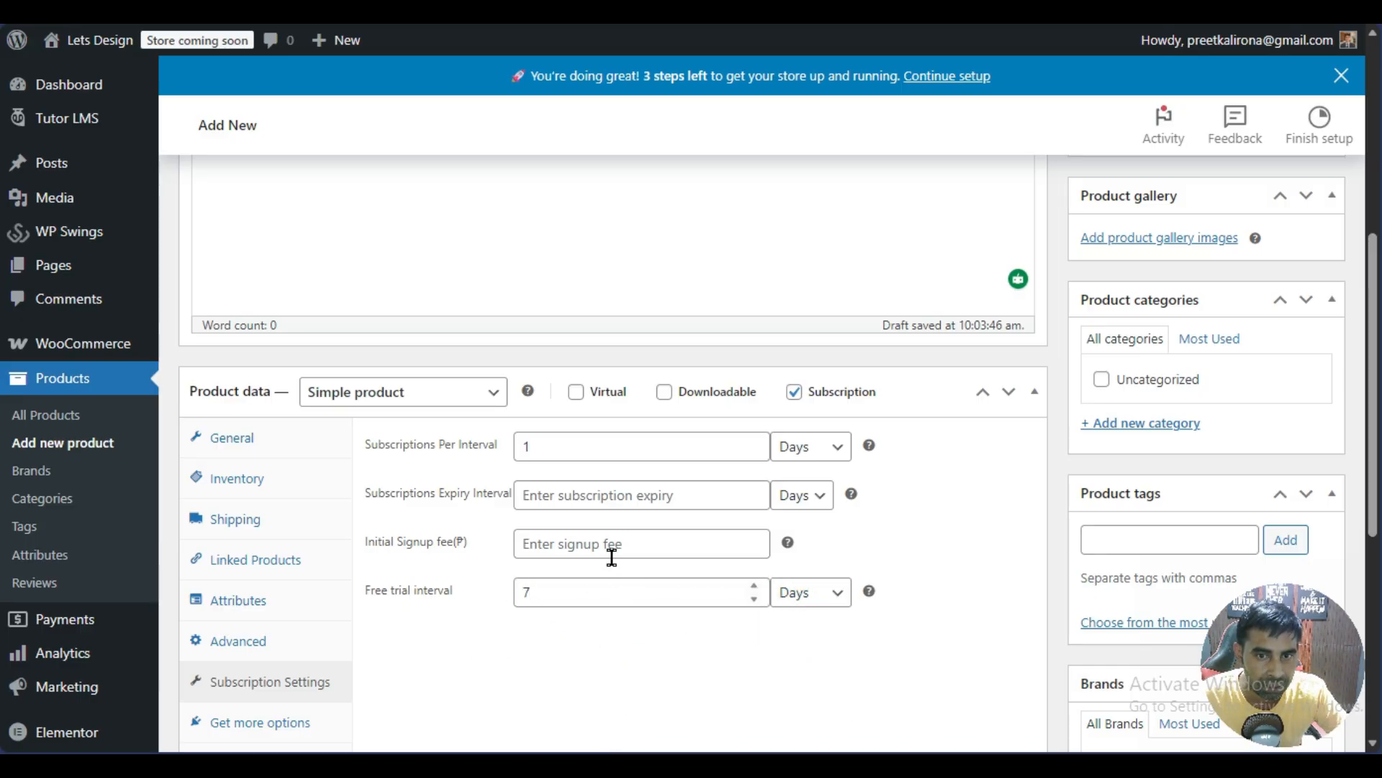
# Set the product's regular price to 22 and glance at its inventory settings
pyautogui.click(250, 451)
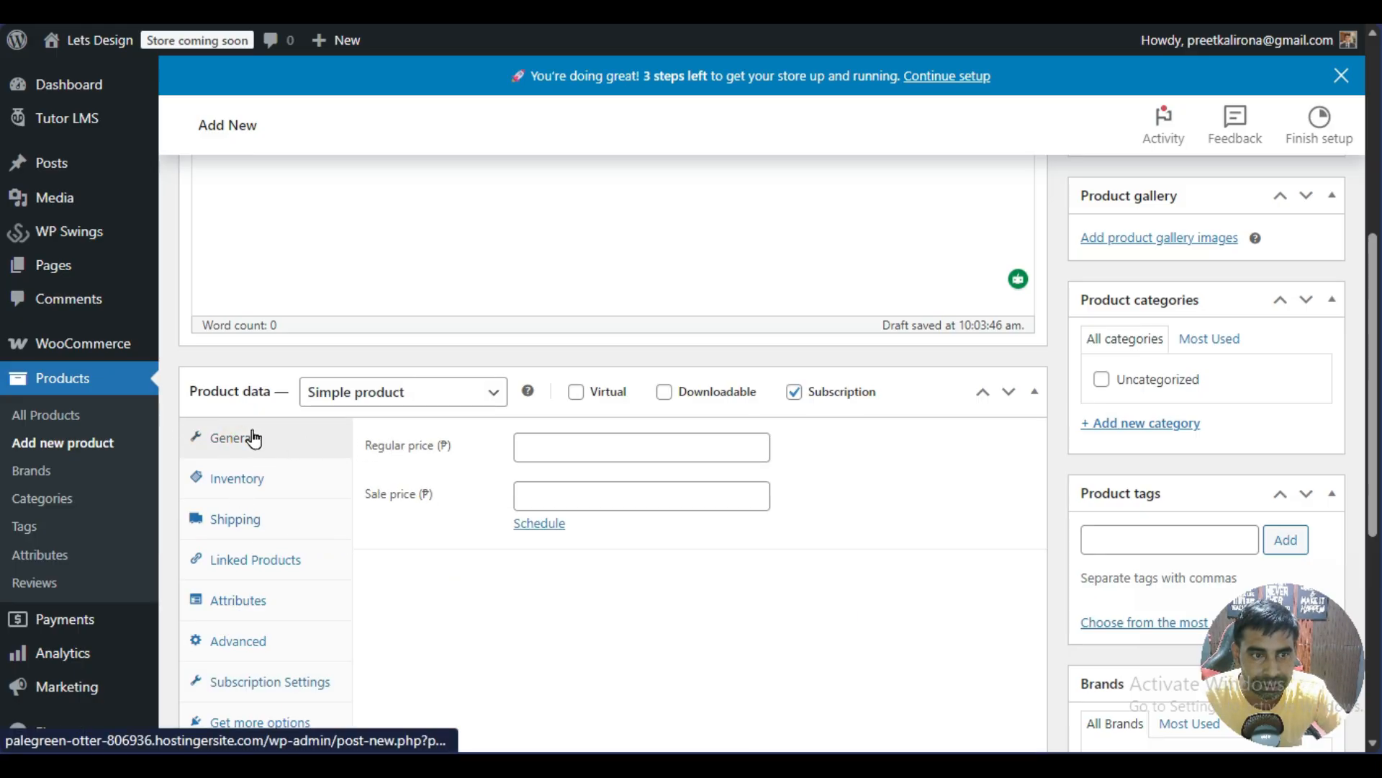
pyautogui.click(532, 446)
pyautogui.click(416, 535)
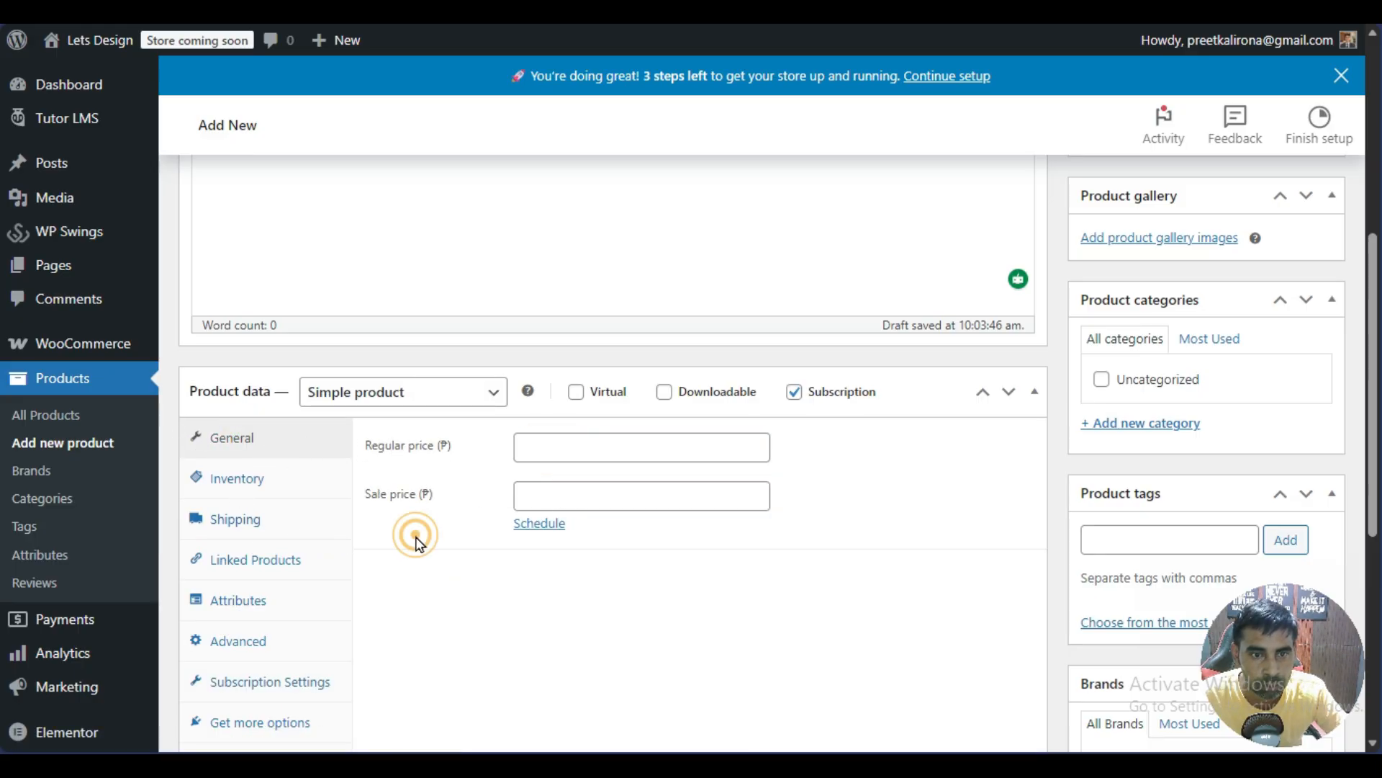
pyautogui.click(538, 453)
pyautogui.write('22')
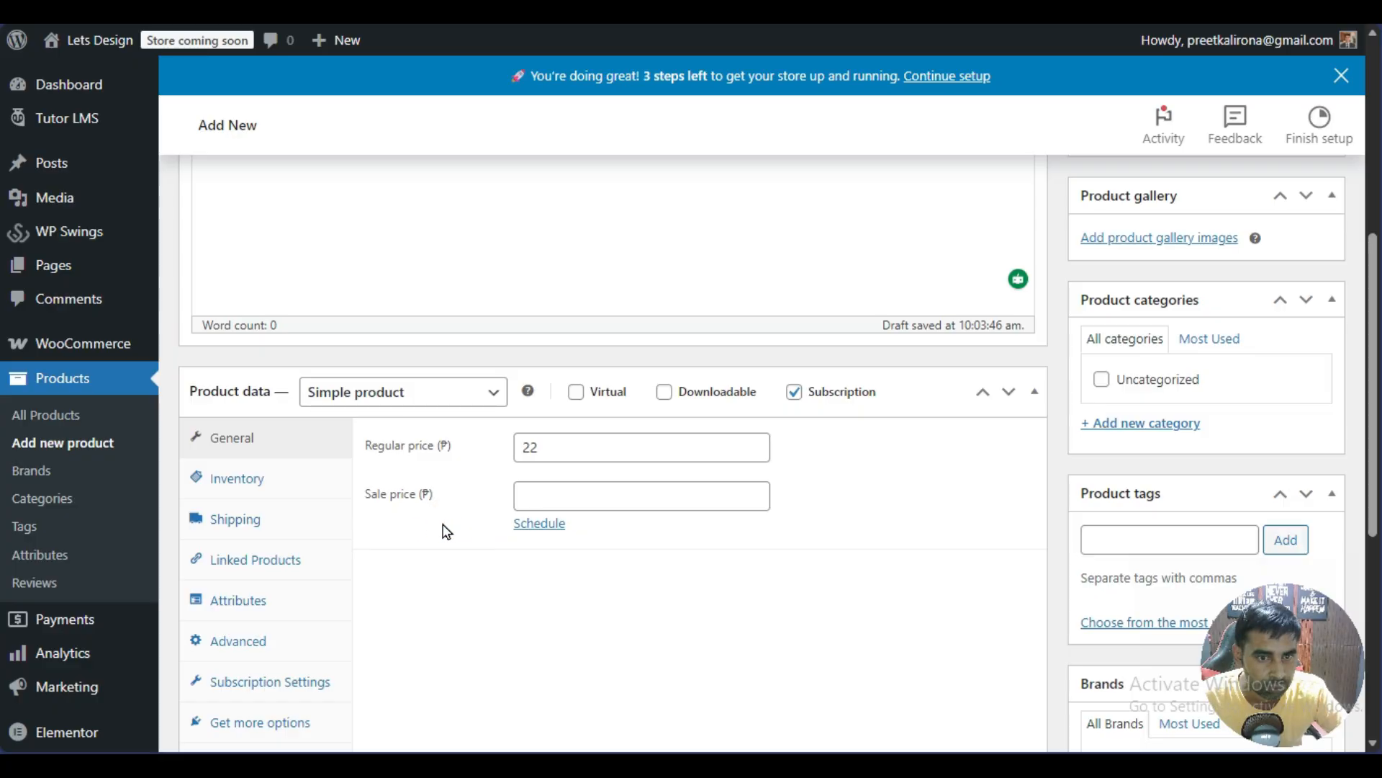
pyautogui.click(246, 479)
pyautogui.click(241, 439)
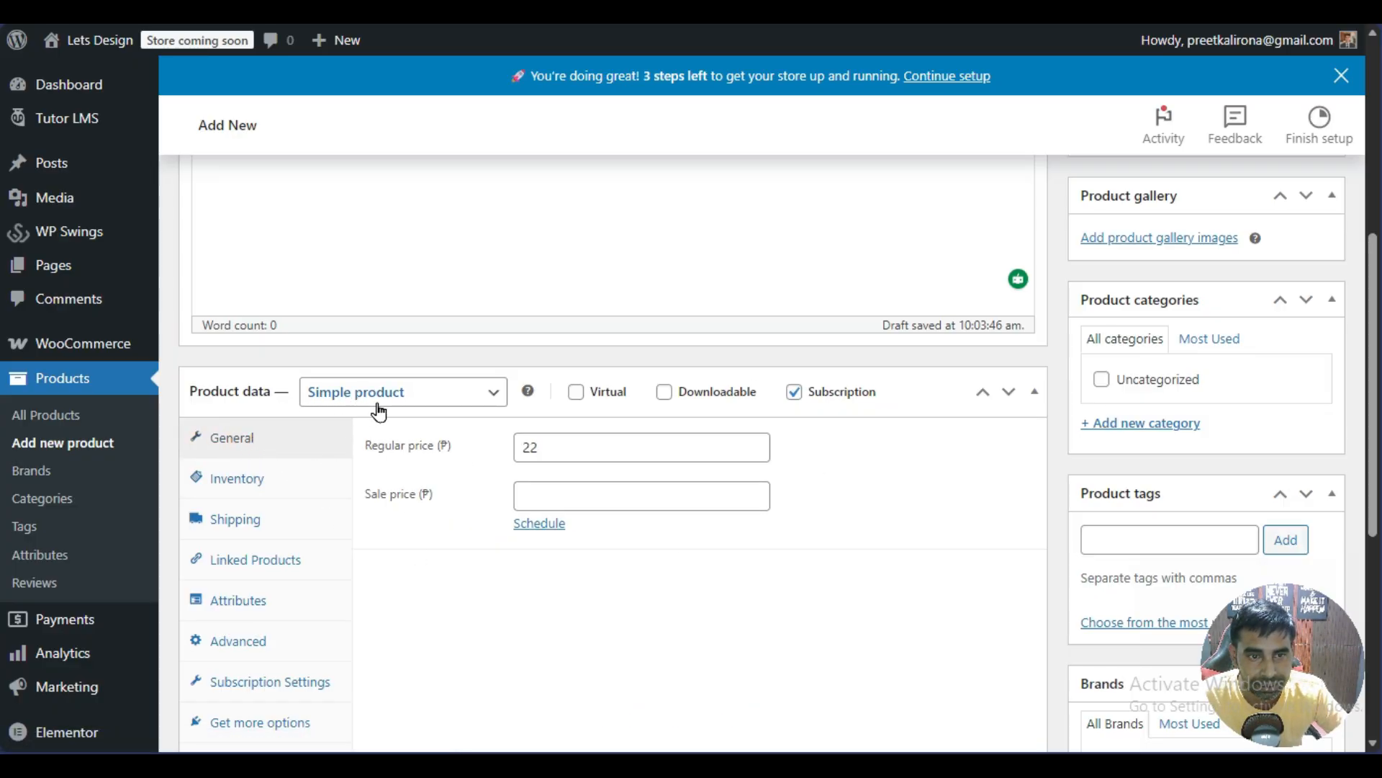
# Publish the Seo subscription product and open its permalink to view the live product page
pyautogui.scroll(-6, 702, 518)
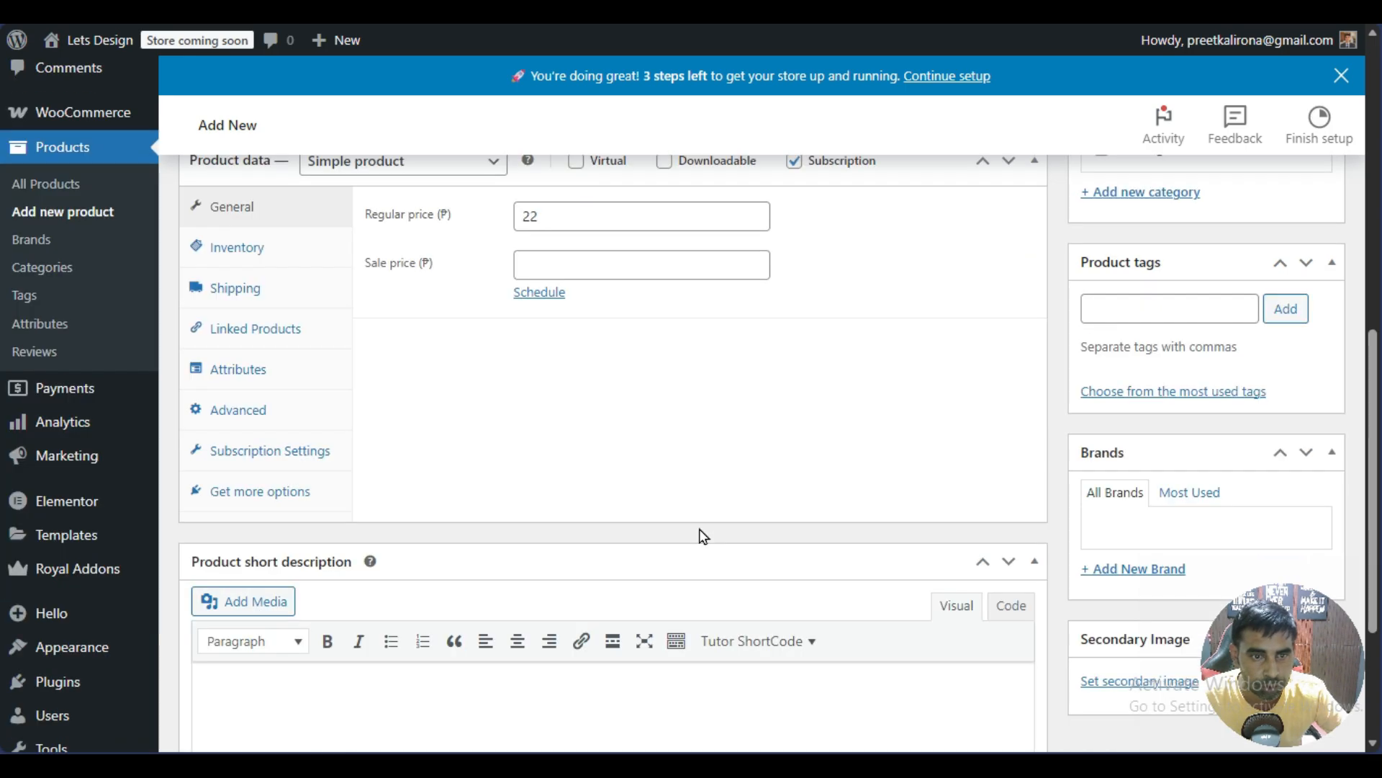
pyautogui.scroll(7, 699, 534)
pyautogui.click(1296, 496)
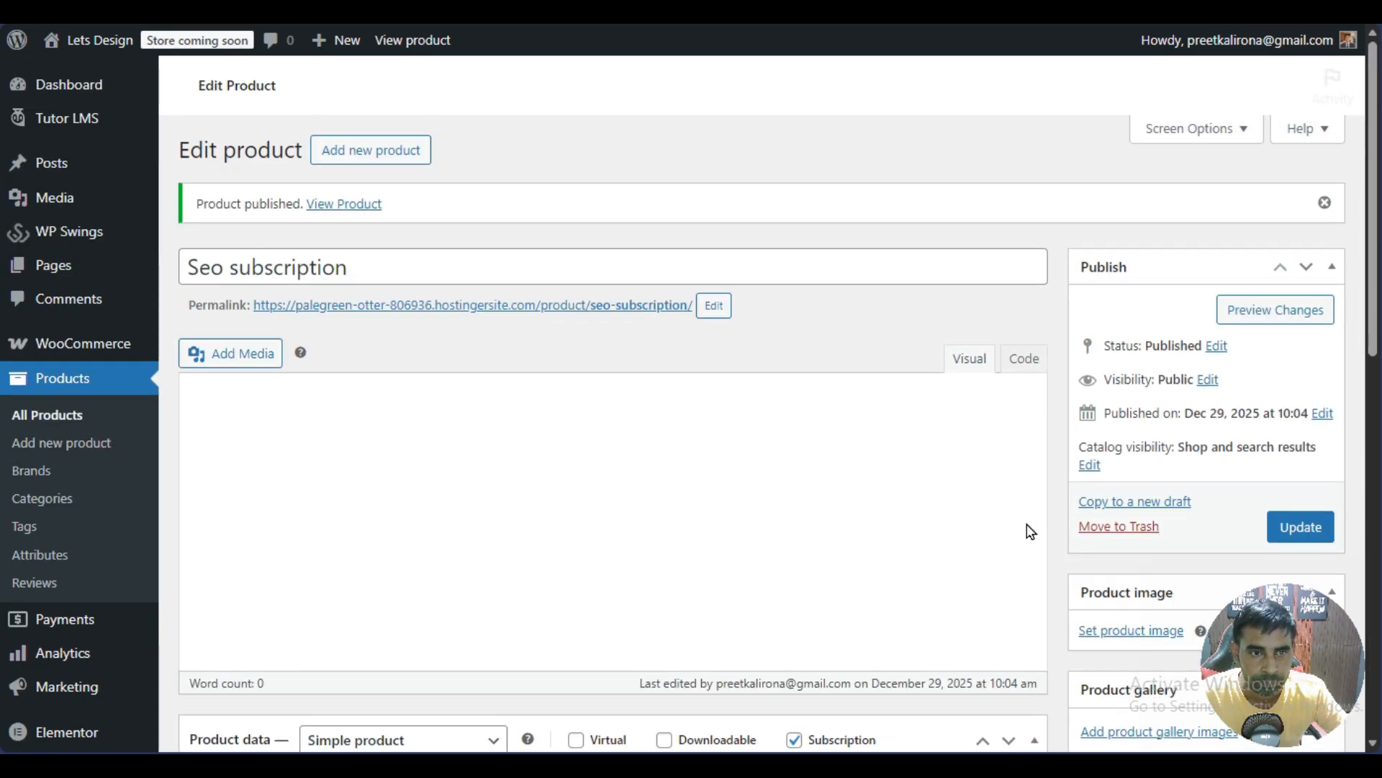
pyautogui.rightClick(419, 315)
pyautogui.click(459, 323)
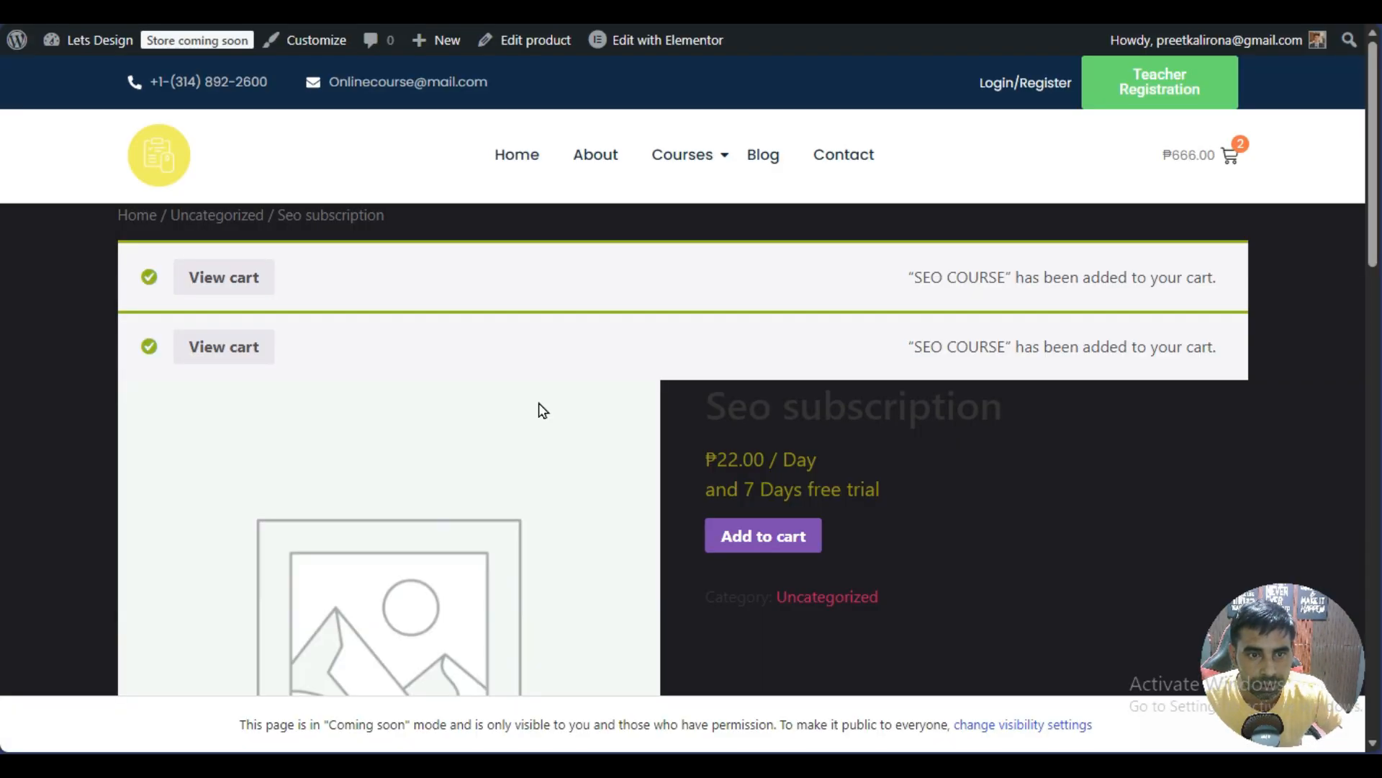
# Examine the live product page's title, recurring price and free trial text
pyautogui.scroll(-3, 658, 468)
pyautogui.scroll(3, 658, 468)
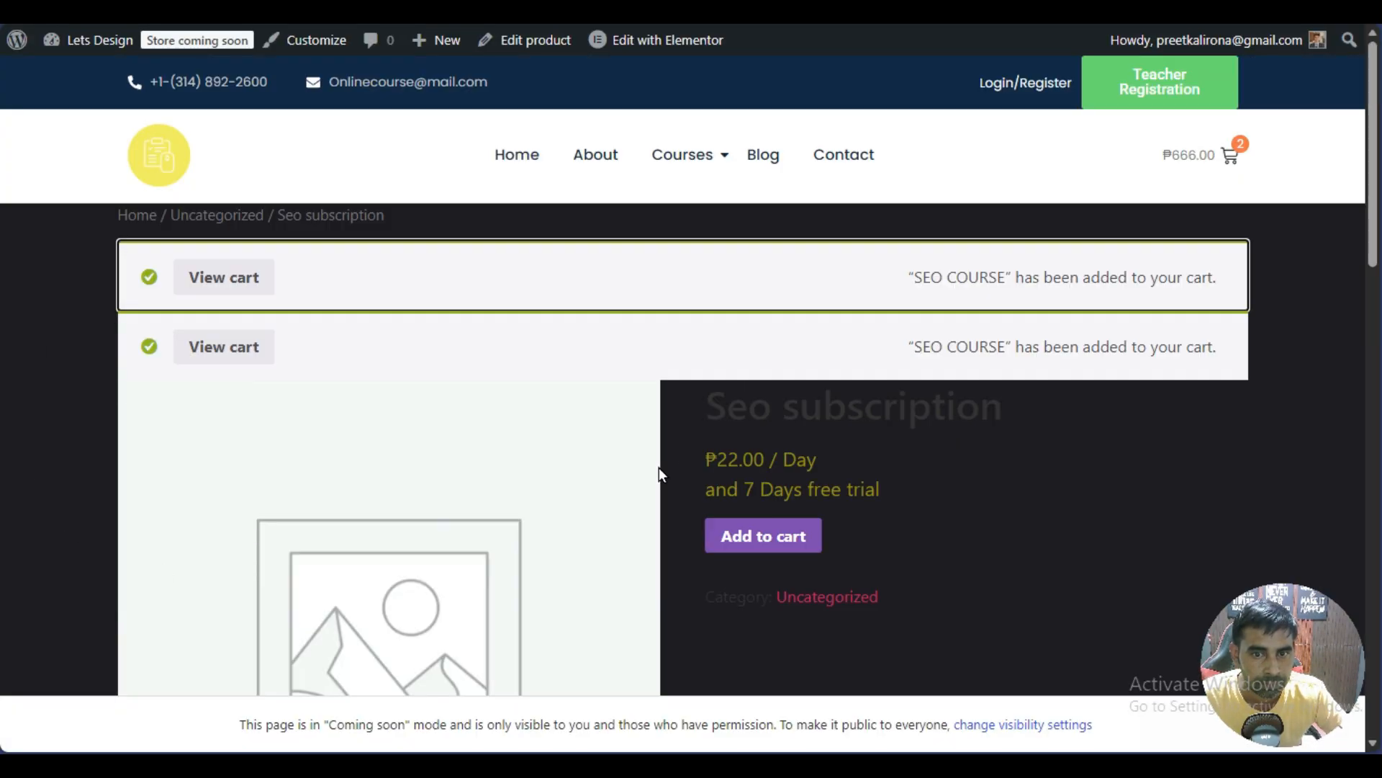
pyautogui.scroll(-3, 658, 468)
pyautogui.scroll(3, 658, 468)
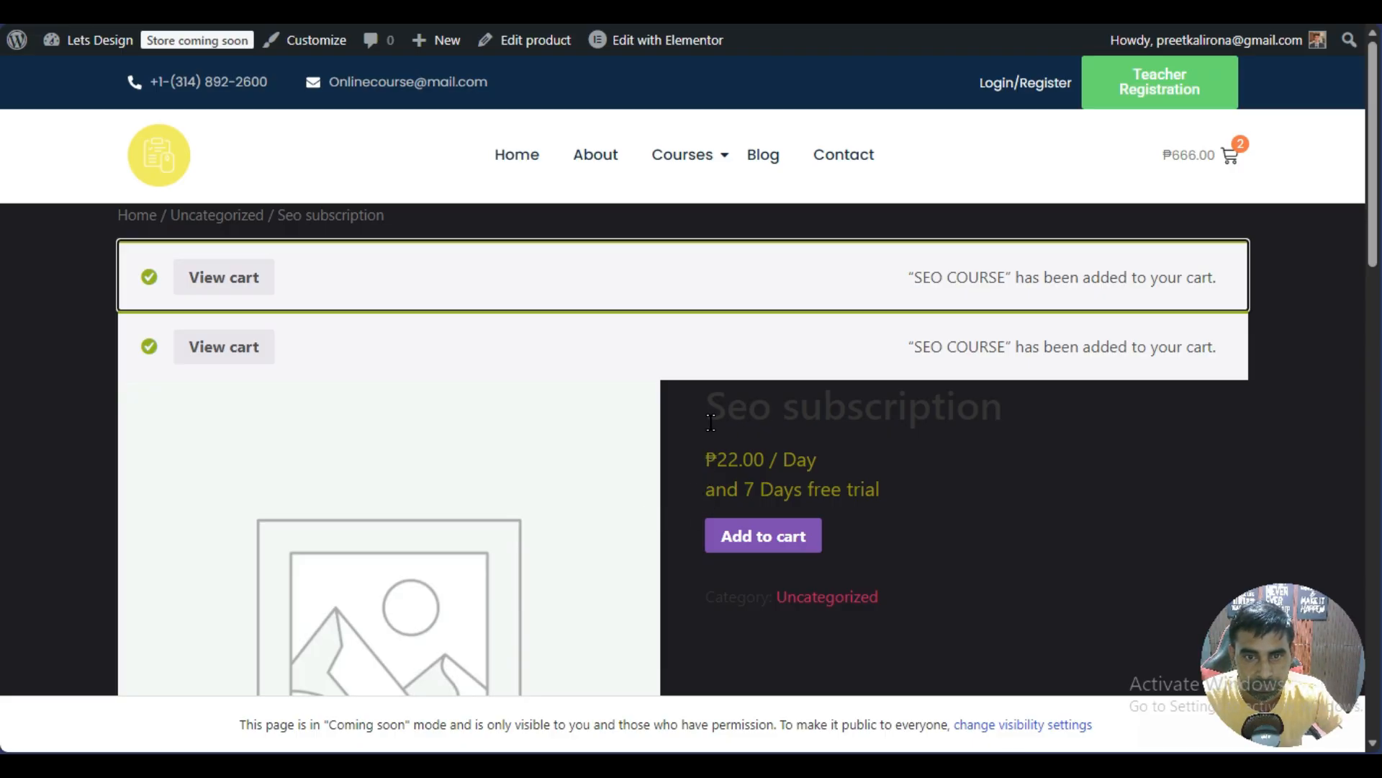
pyautogui.moveTo(710, 422); pyautogui.dragTo(1018, 422)
pyautogui.click(1025, 478)
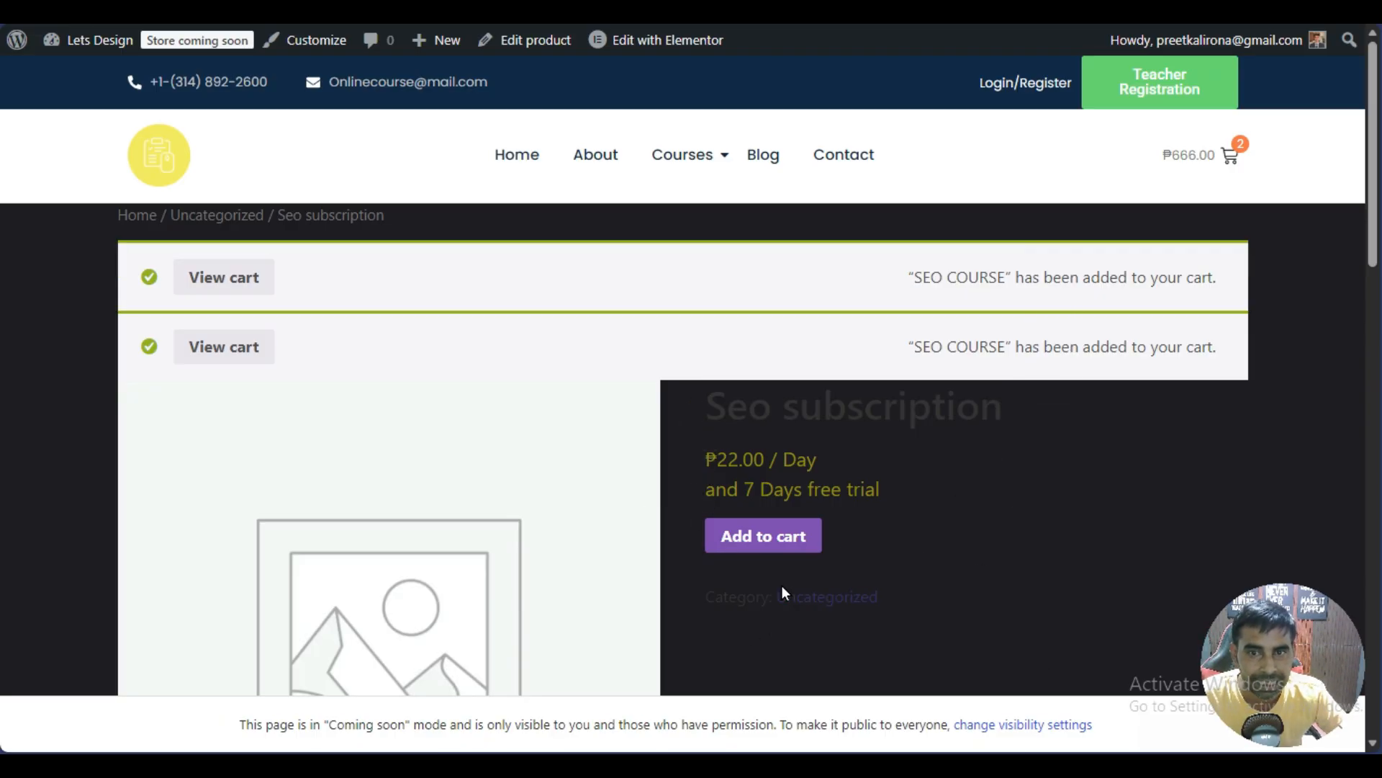
pyautogui.scroll(-15, 782, 585)
pyautogui.scroll(15, 782, 585)
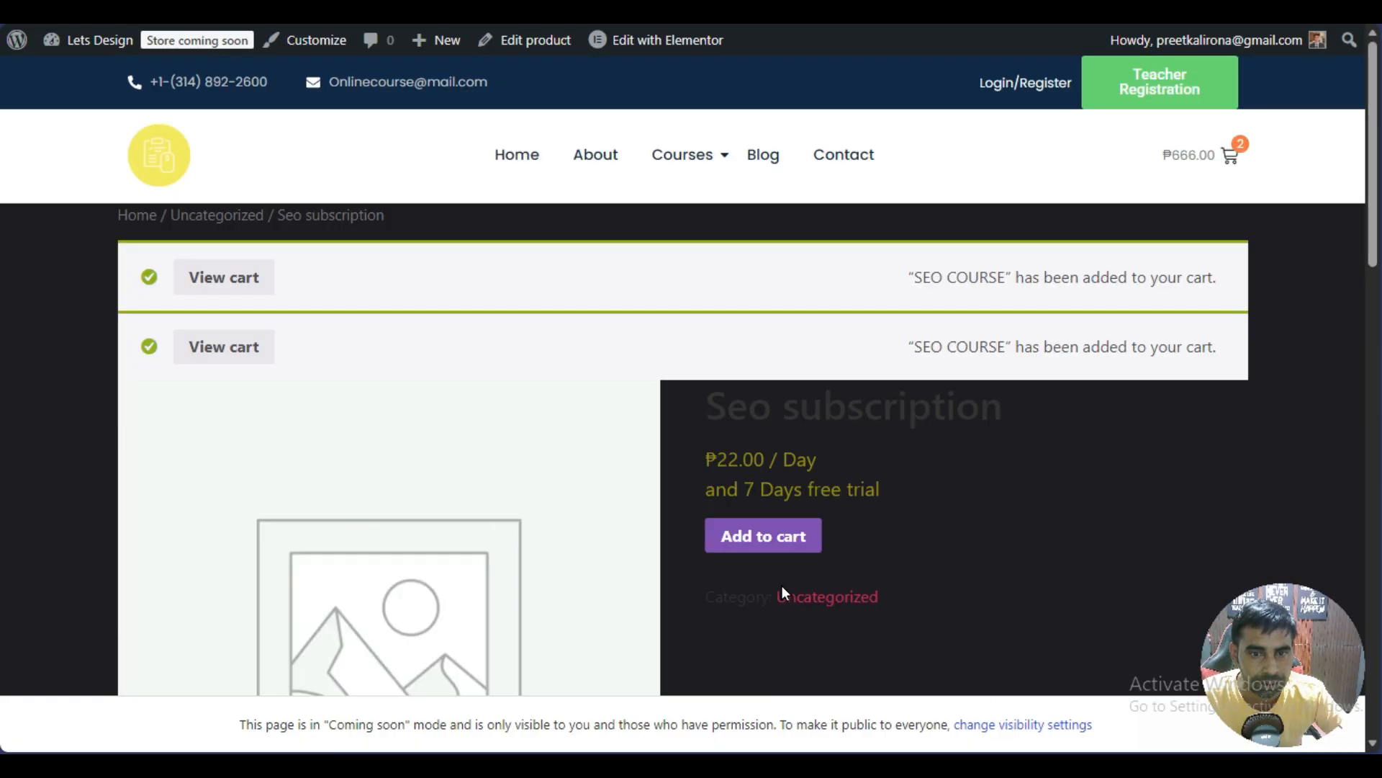
pyautogui.scroll(-3, 782, 585)
pyautogui.scroll(3, 782, 586)
pyautogui.moveTo(705, 451); pyautogui.dragTo(669, 494)
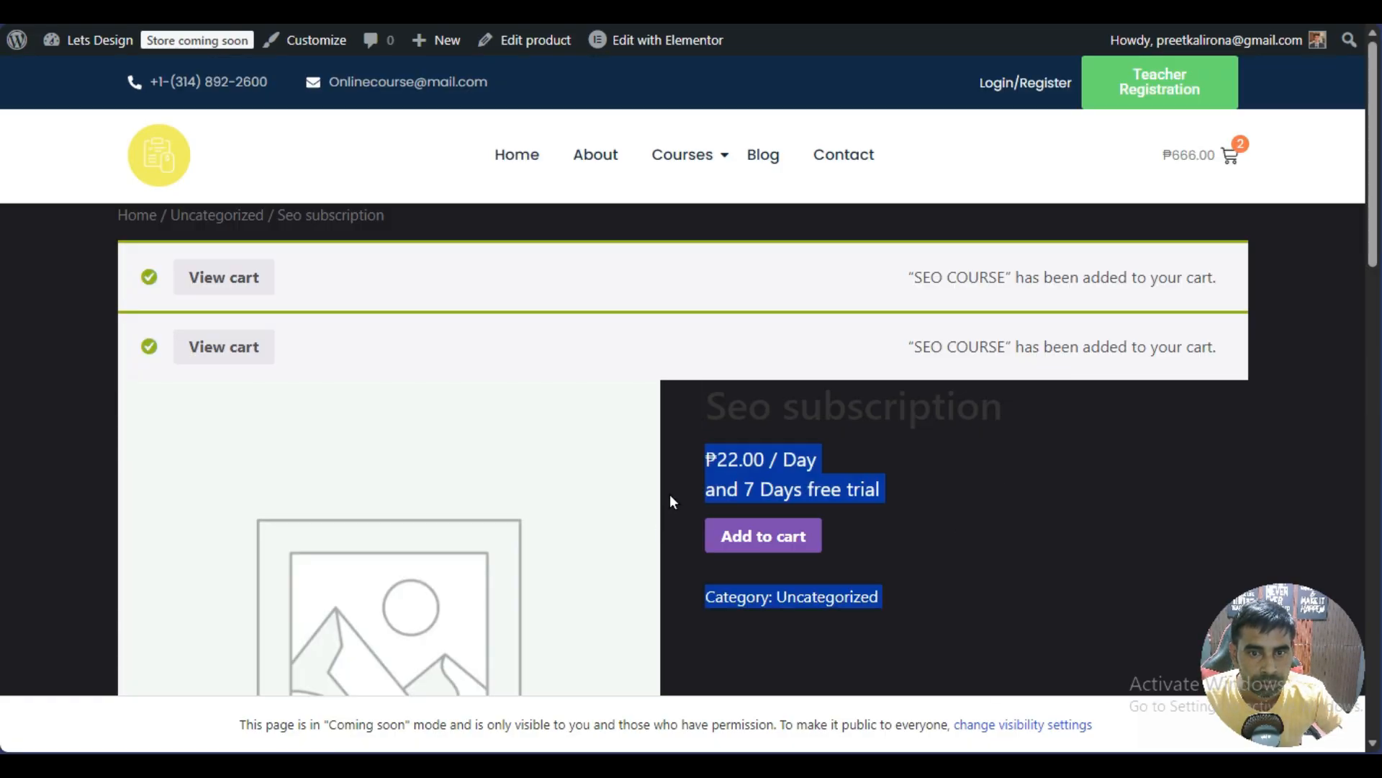
# Dismiss the Copilot pane and examine the Seo subscription's daily price and free trial text on the live product page
pyautogui.click(696, 396)
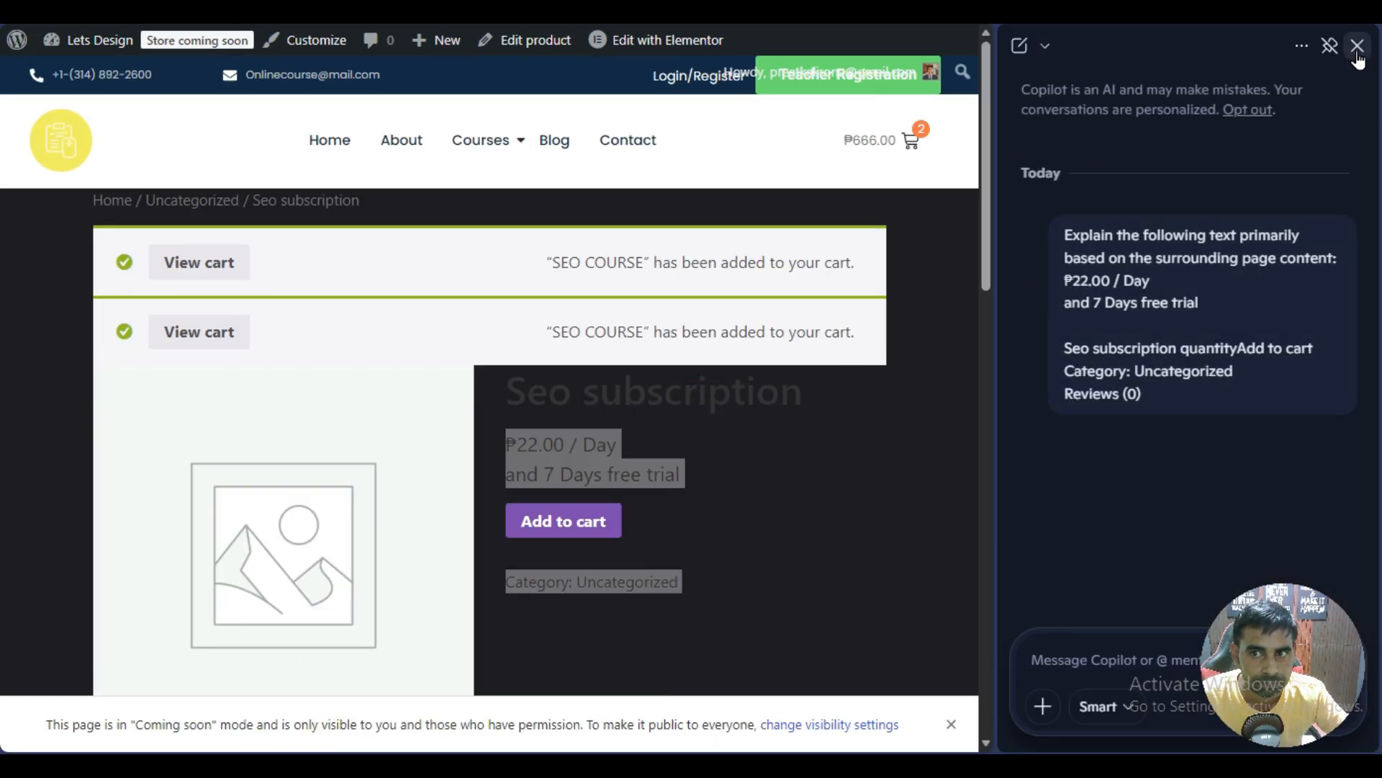
pyautogui.click(1358, 48)
pyautogui.tripleClick(854, 416)
pyautogui.click(915, 483)
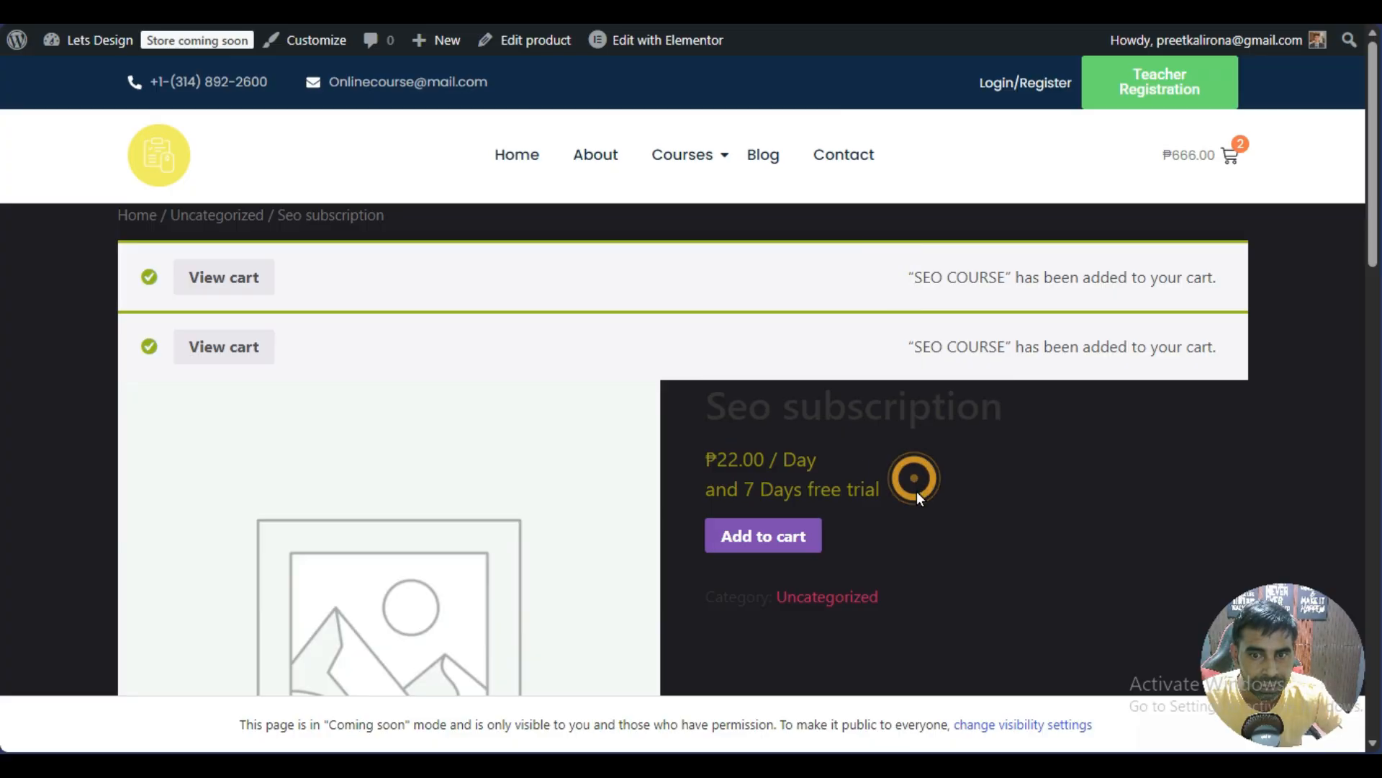
pyautogui.moveTo(917, 495); pyautogui.dragTo(704, 451)
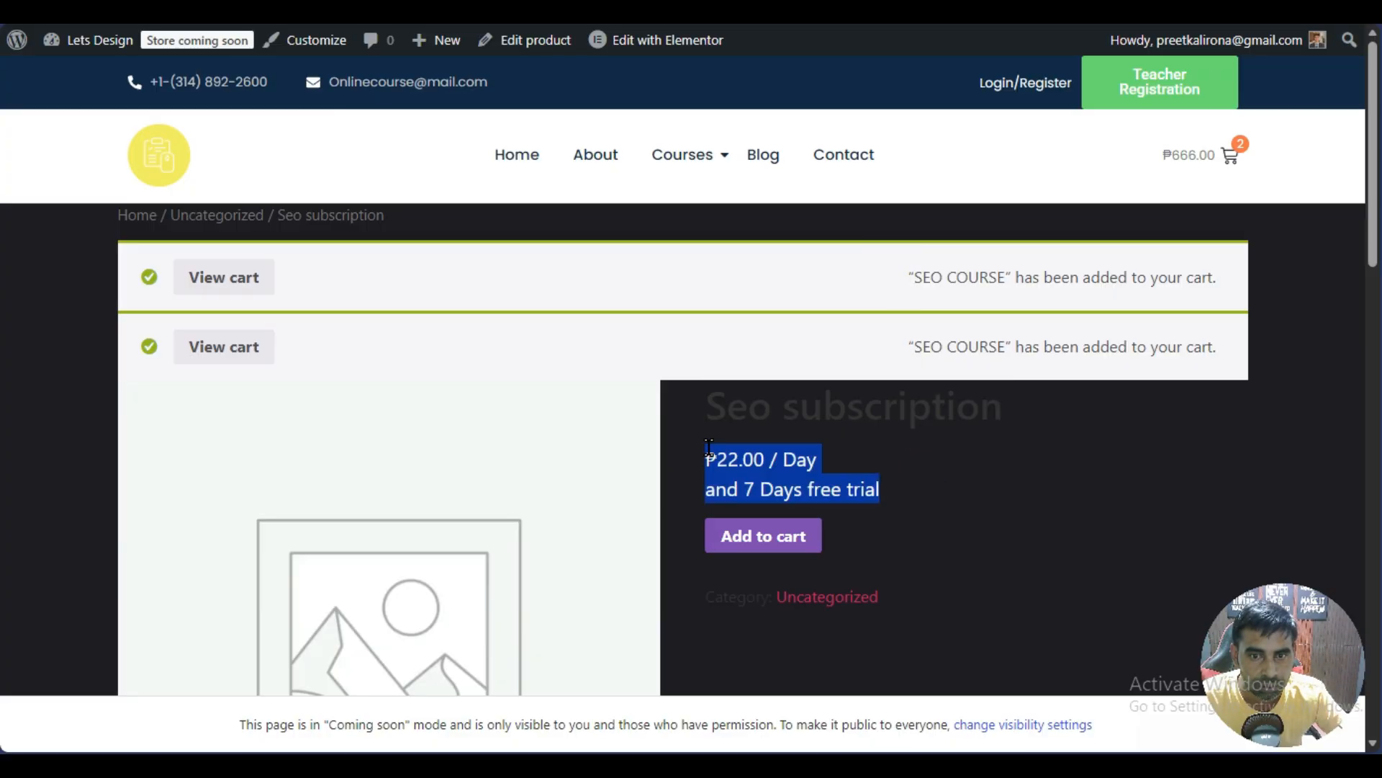
pyautogui.click(805, 470)
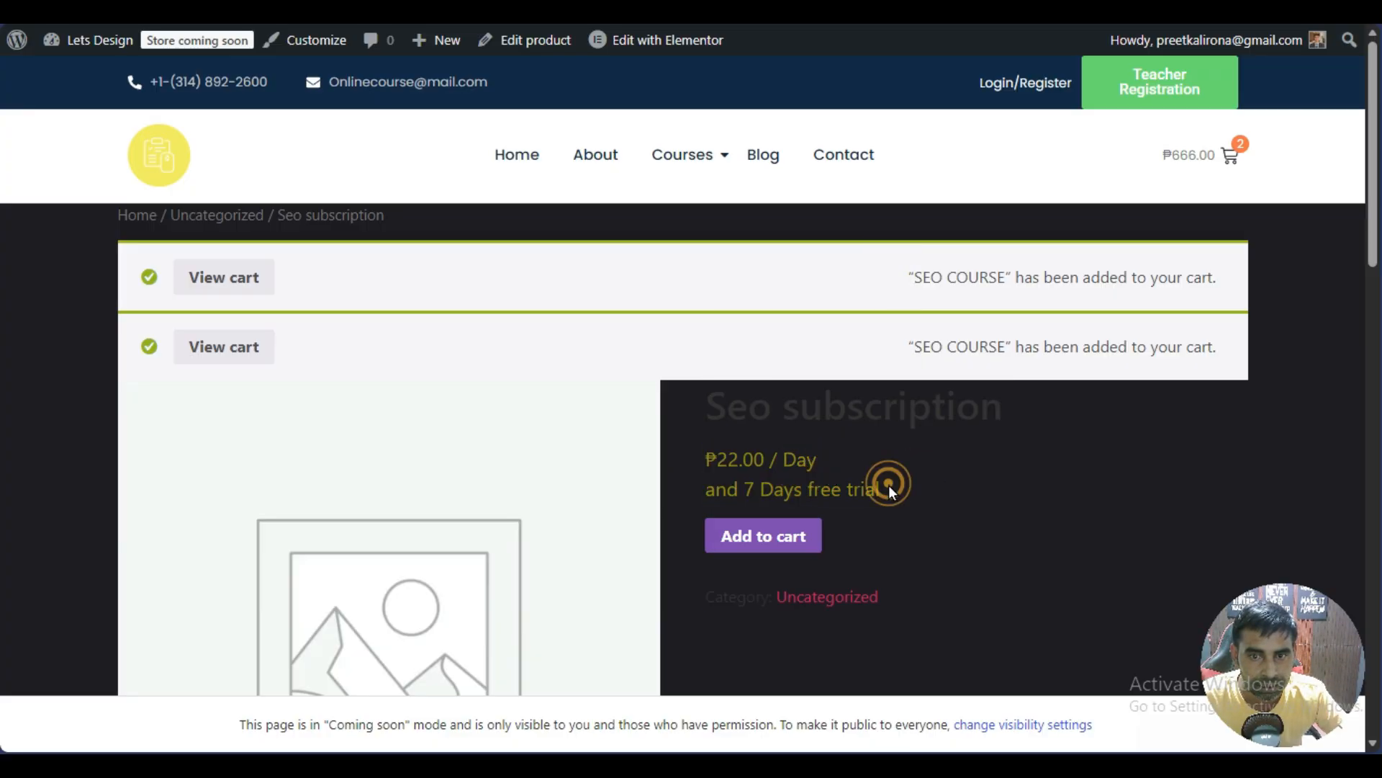
pyautogui.moveTo(889, 485); pyautogui.dragTo(709, 464)
pyautogui.click(768, 476)
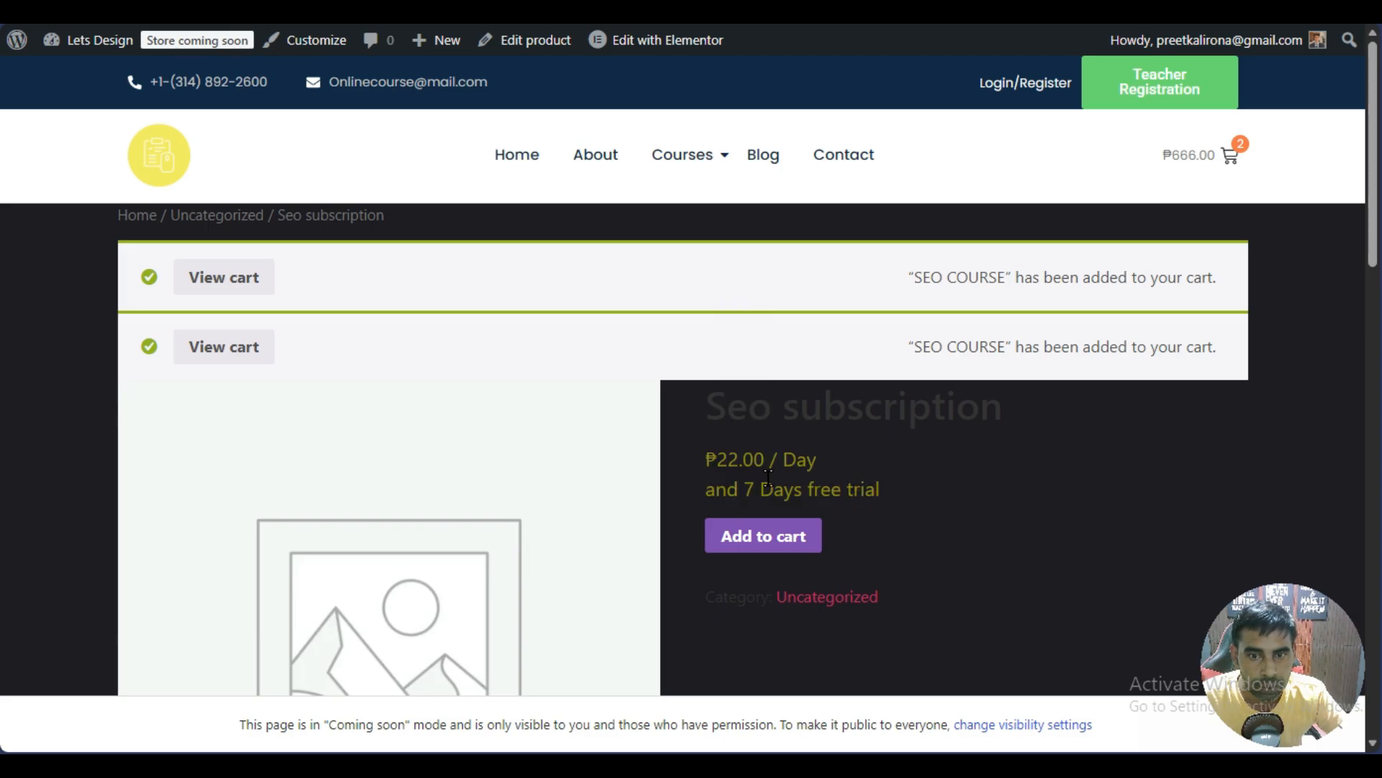
pyautogui.moveTo(892, 494); pyautogui.dragTo(718, 461)
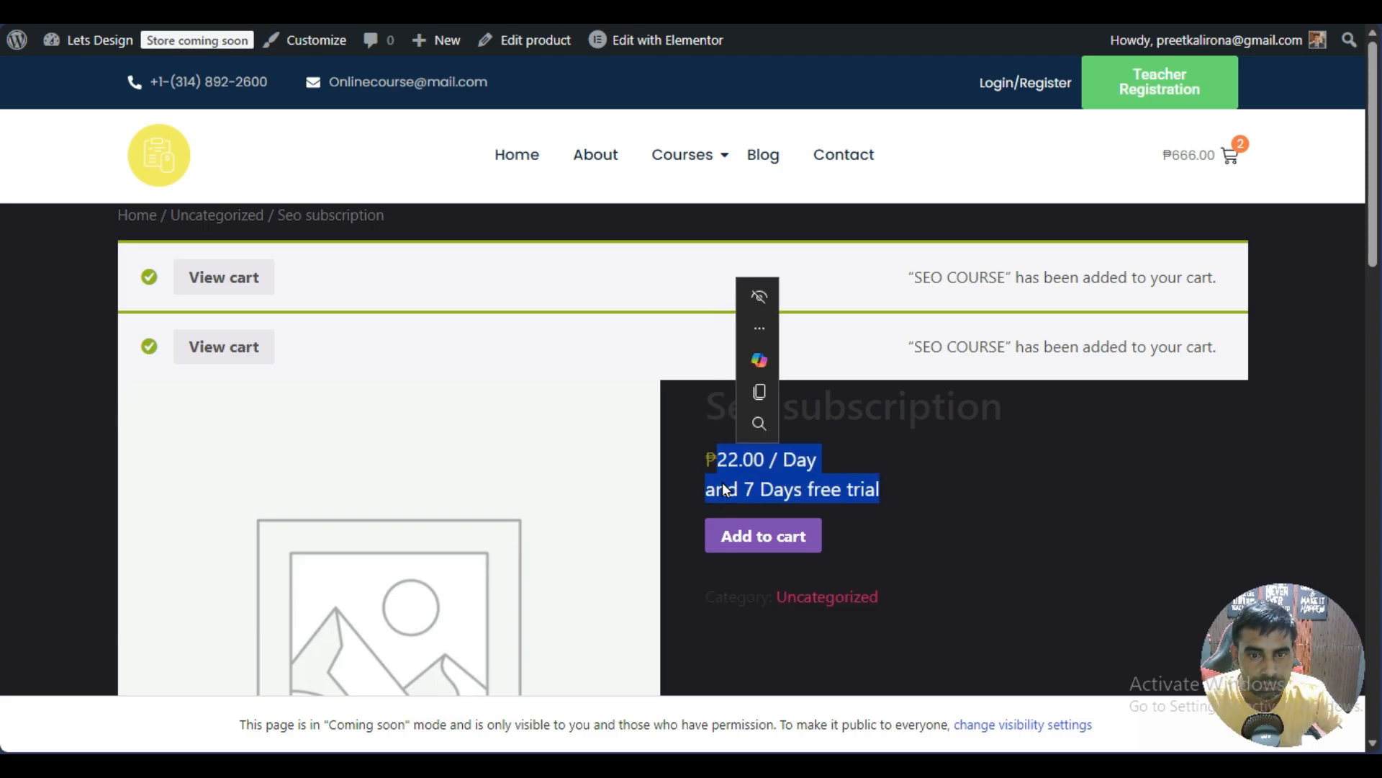
# Test the Seo subscription in the cart by adding it, viewing its cart line and removing it again
pyautogui.click(725, 540)
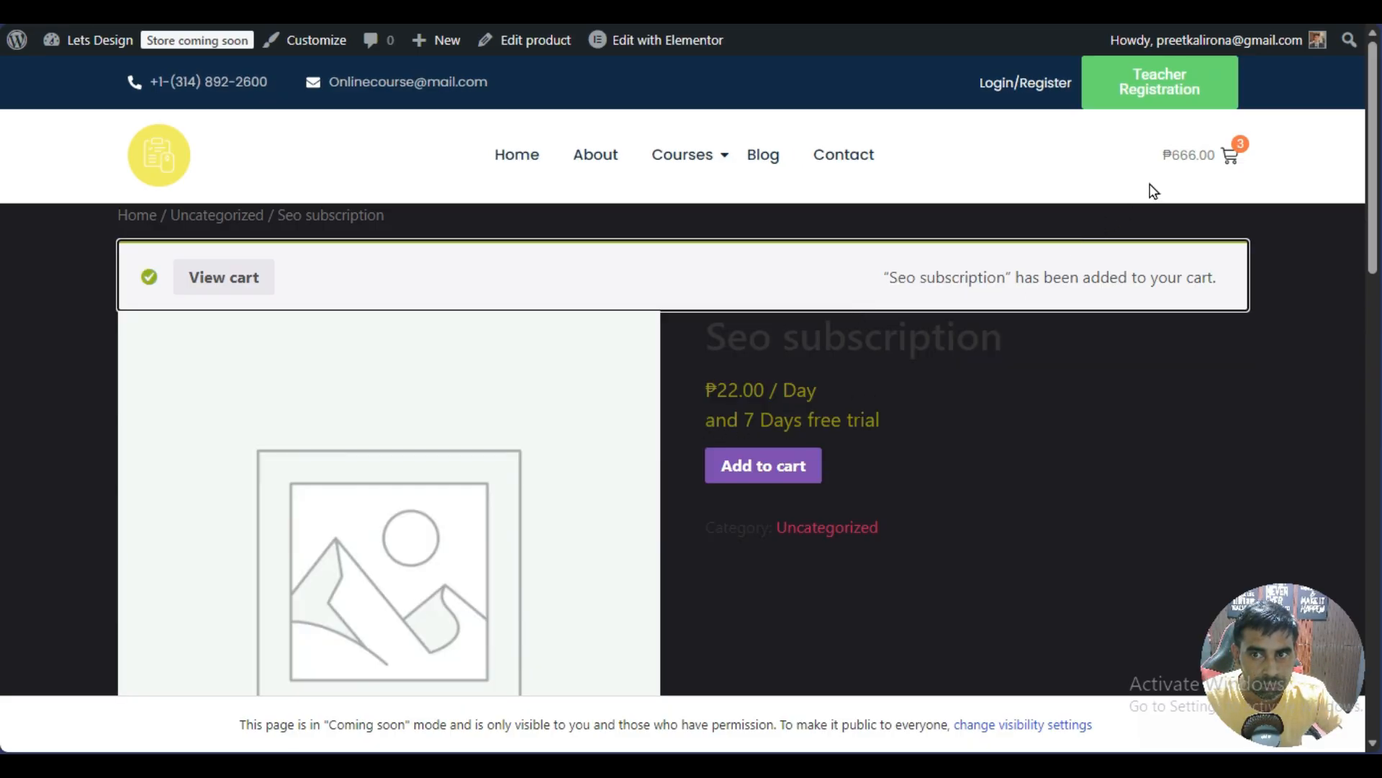
pyautogui.click(1233, 158)
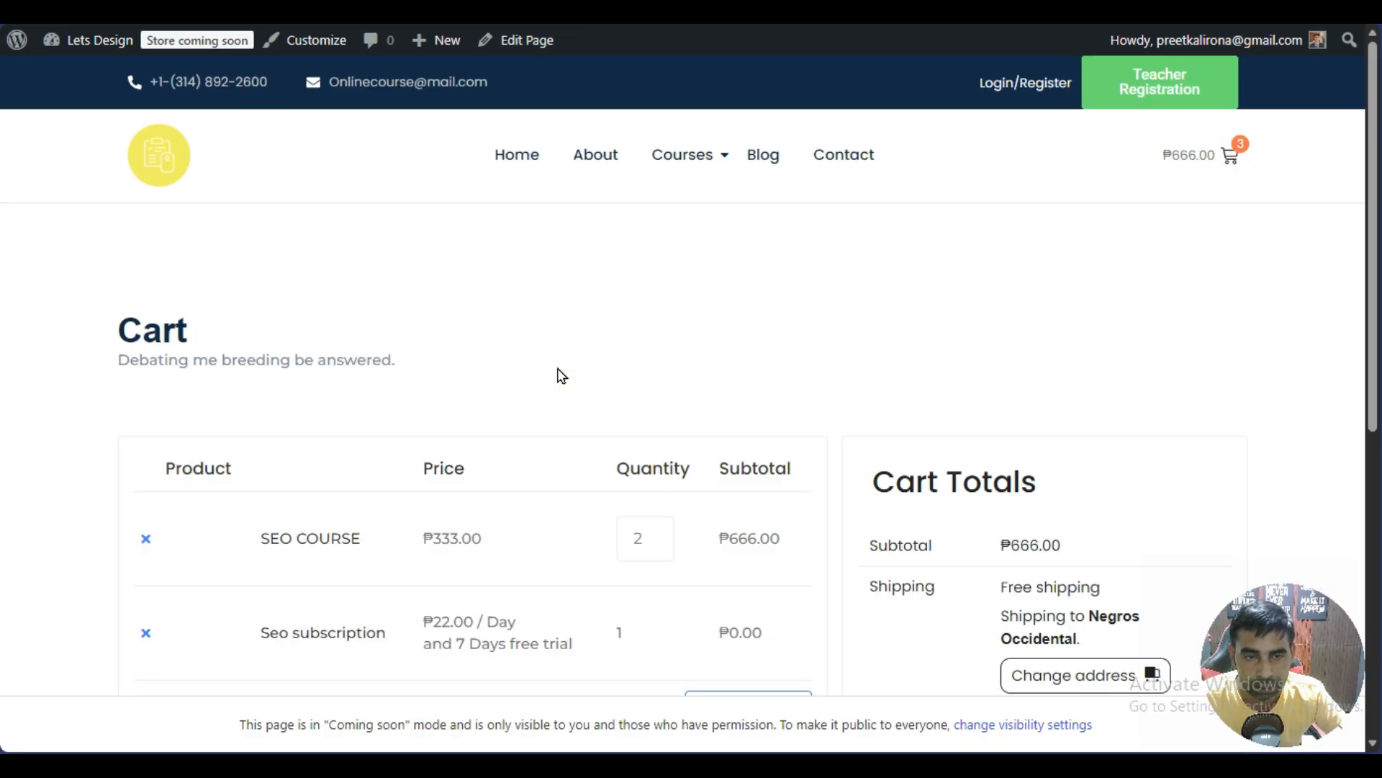
pyautogui.scroll(-3, 568, 377)
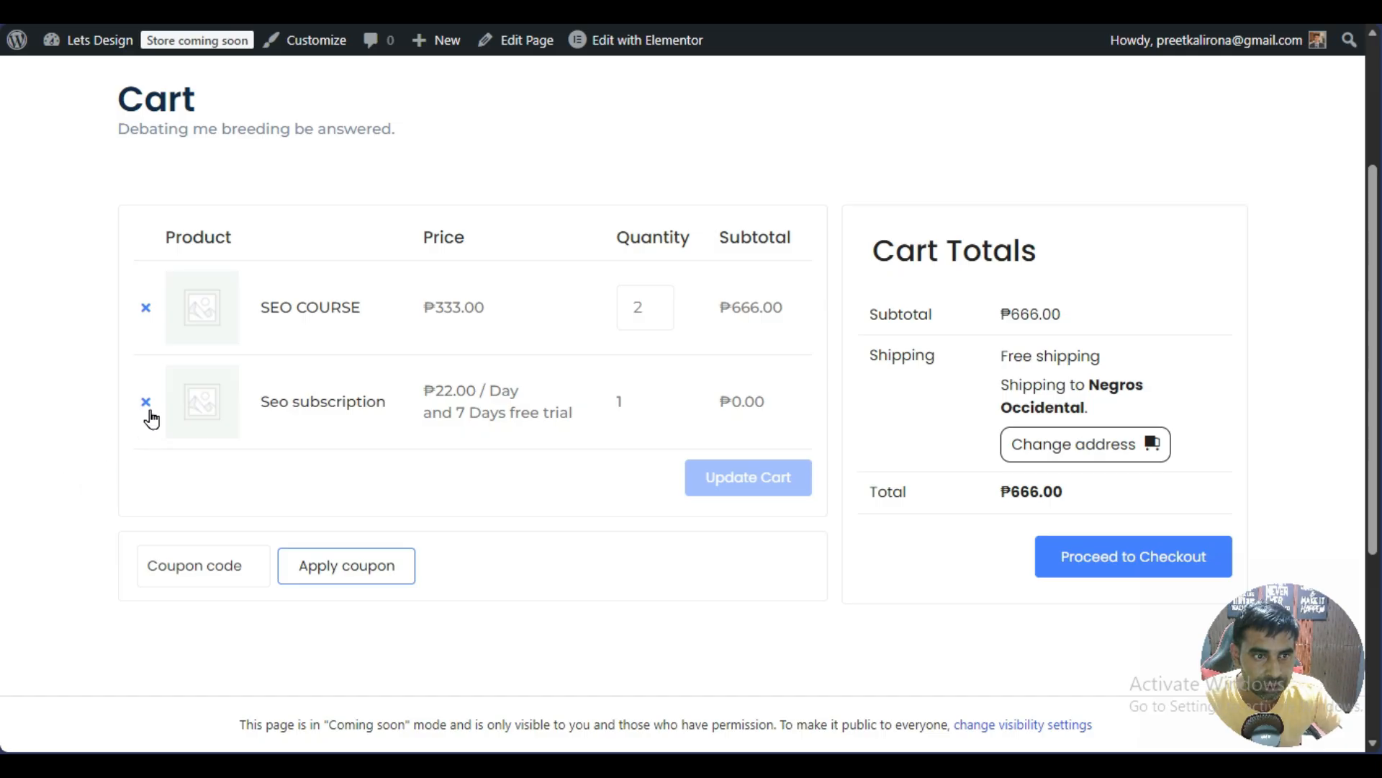
pyautogui.click(146, 403)
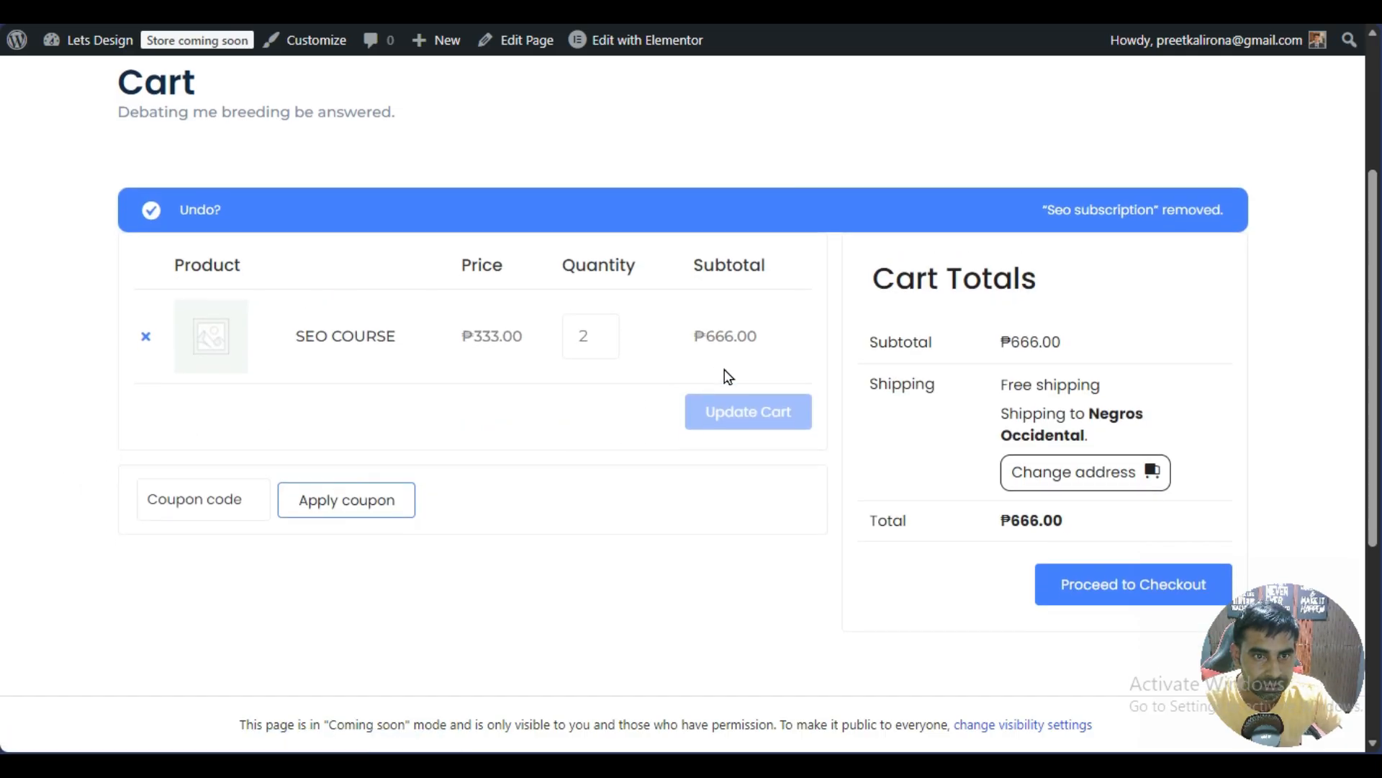
pyautogui.click(600, 281)
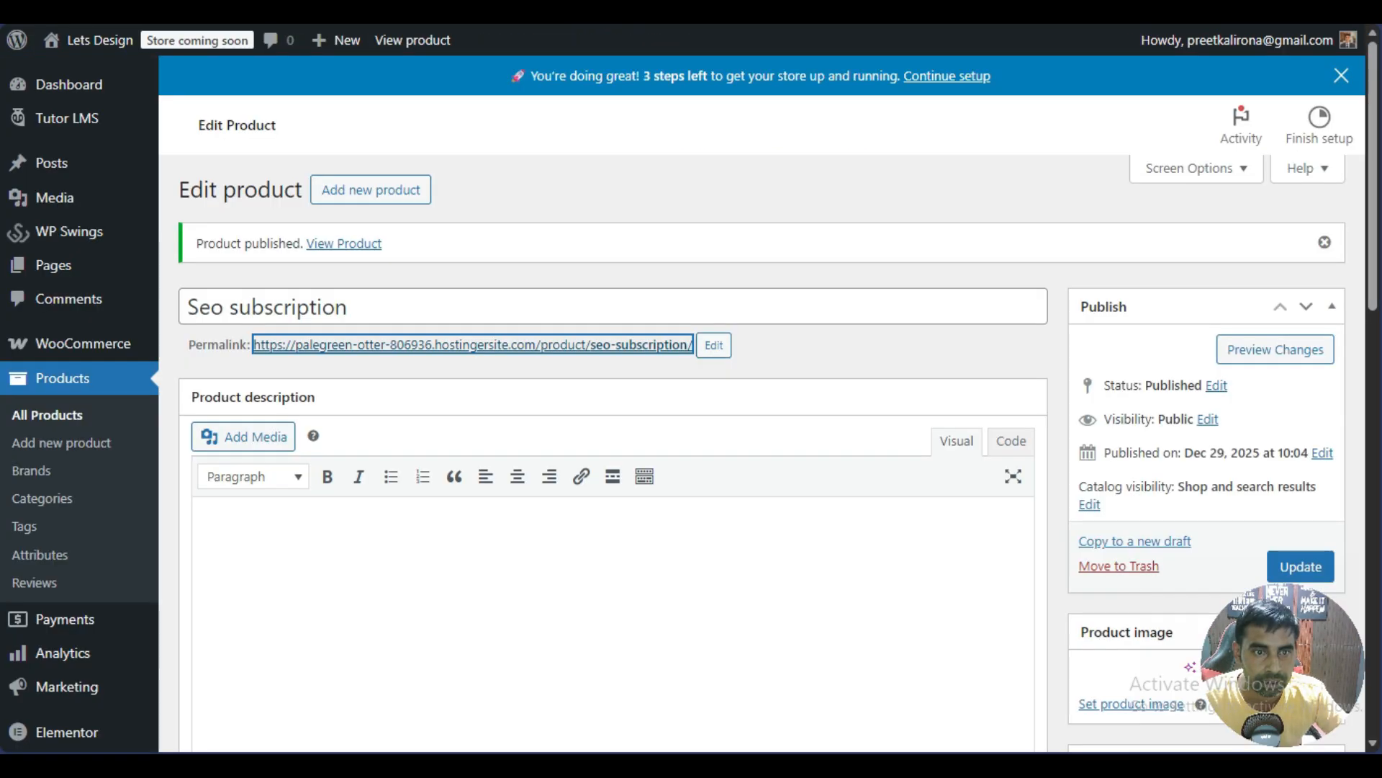
# Look over the Seo subscription's product data, short description and reviews sections in the product editor
pyautogui.click(829, 362)
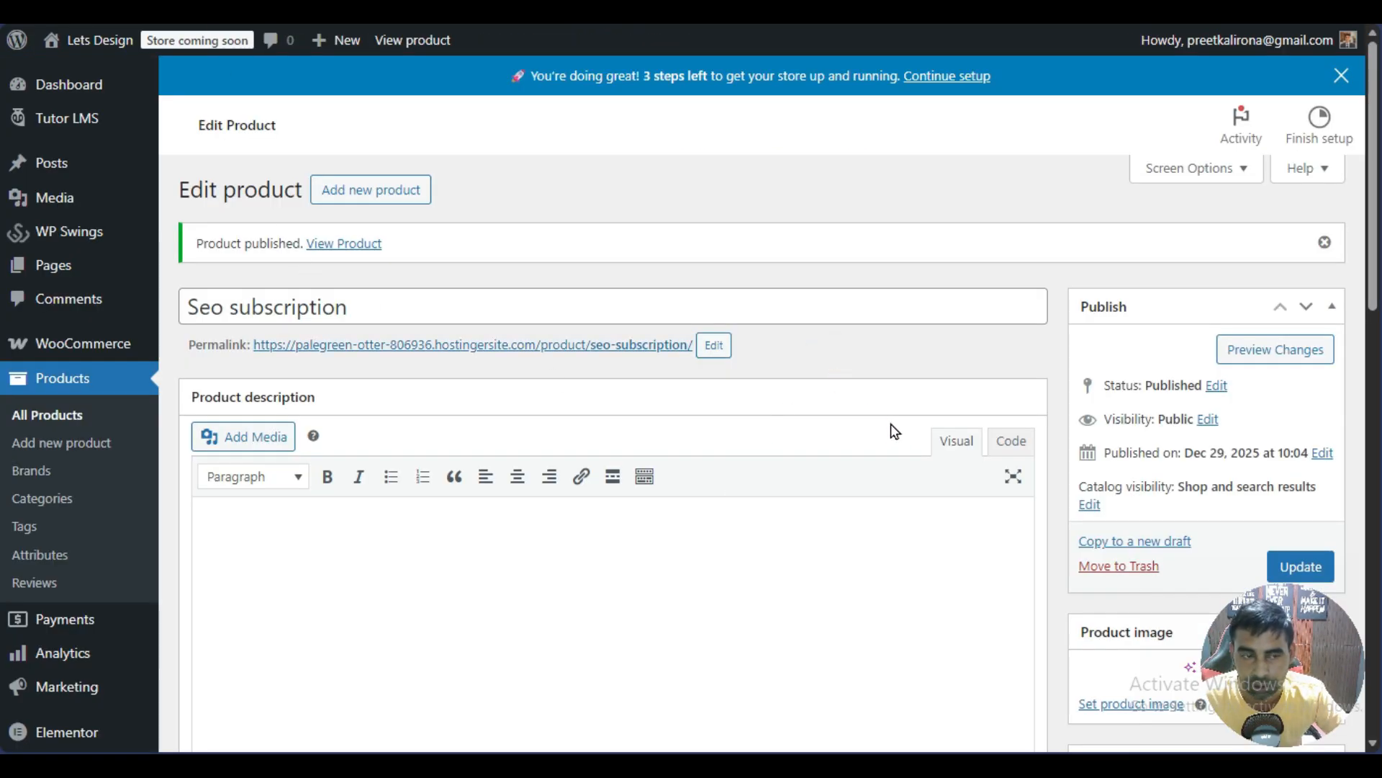
pyautogui.scroll(-10, 891, 424)
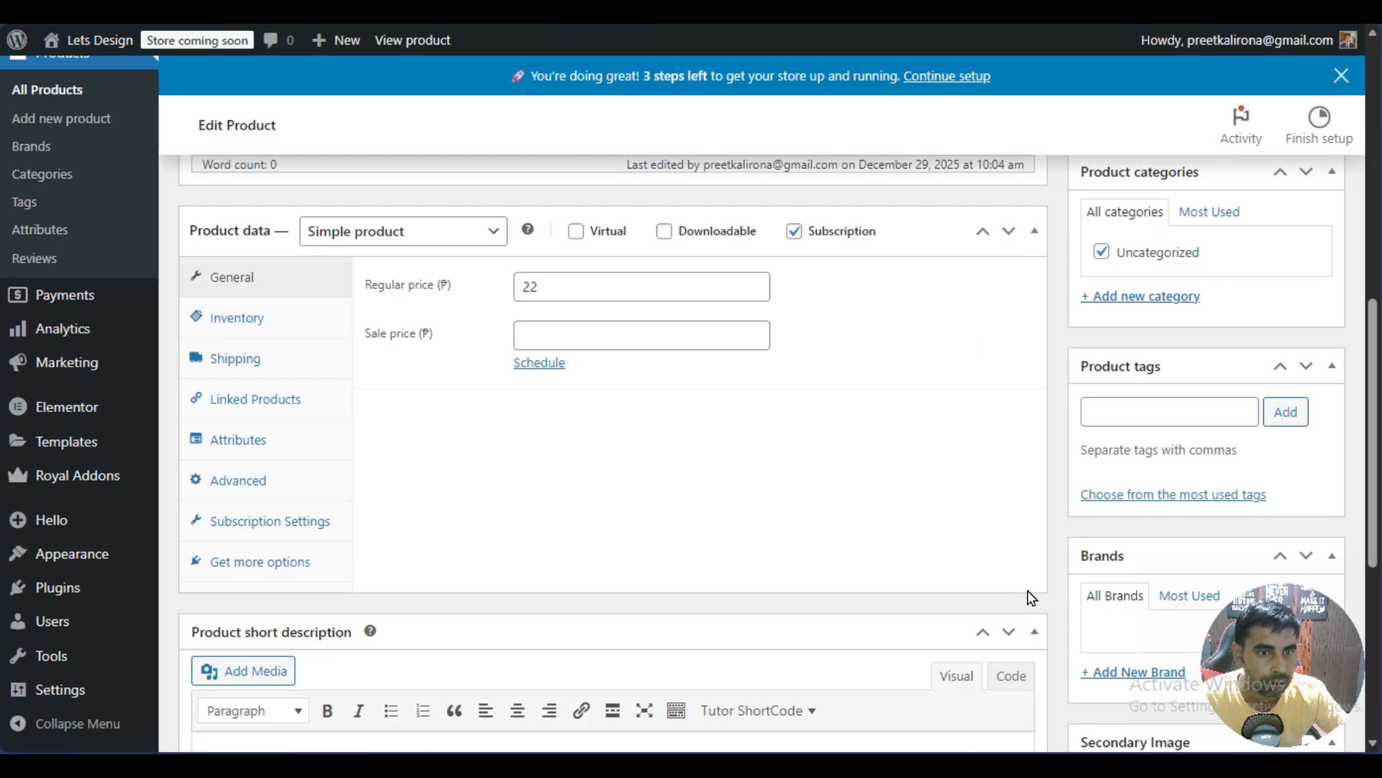
pyautogui.scroll(-6, 1026, 599)
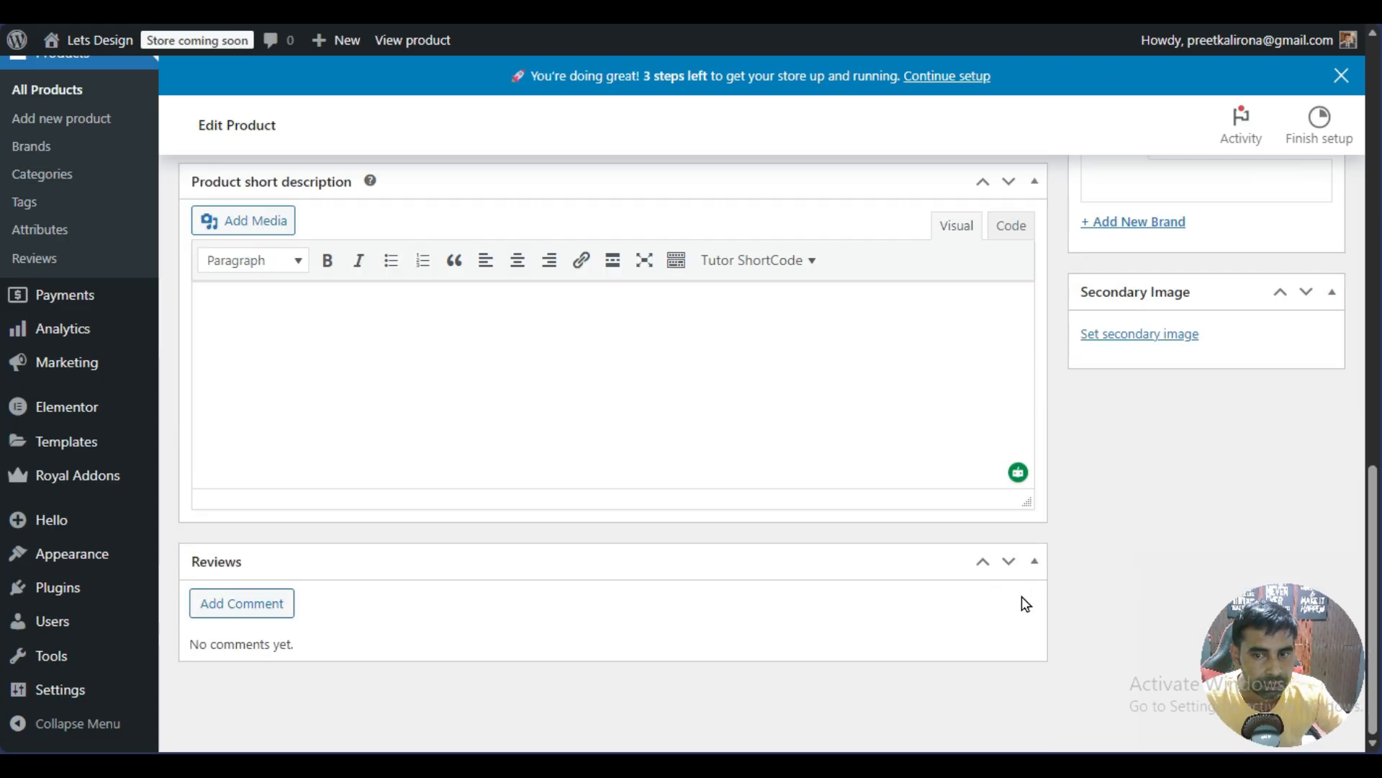
pyautogui.scroll(16, 1026, 603)
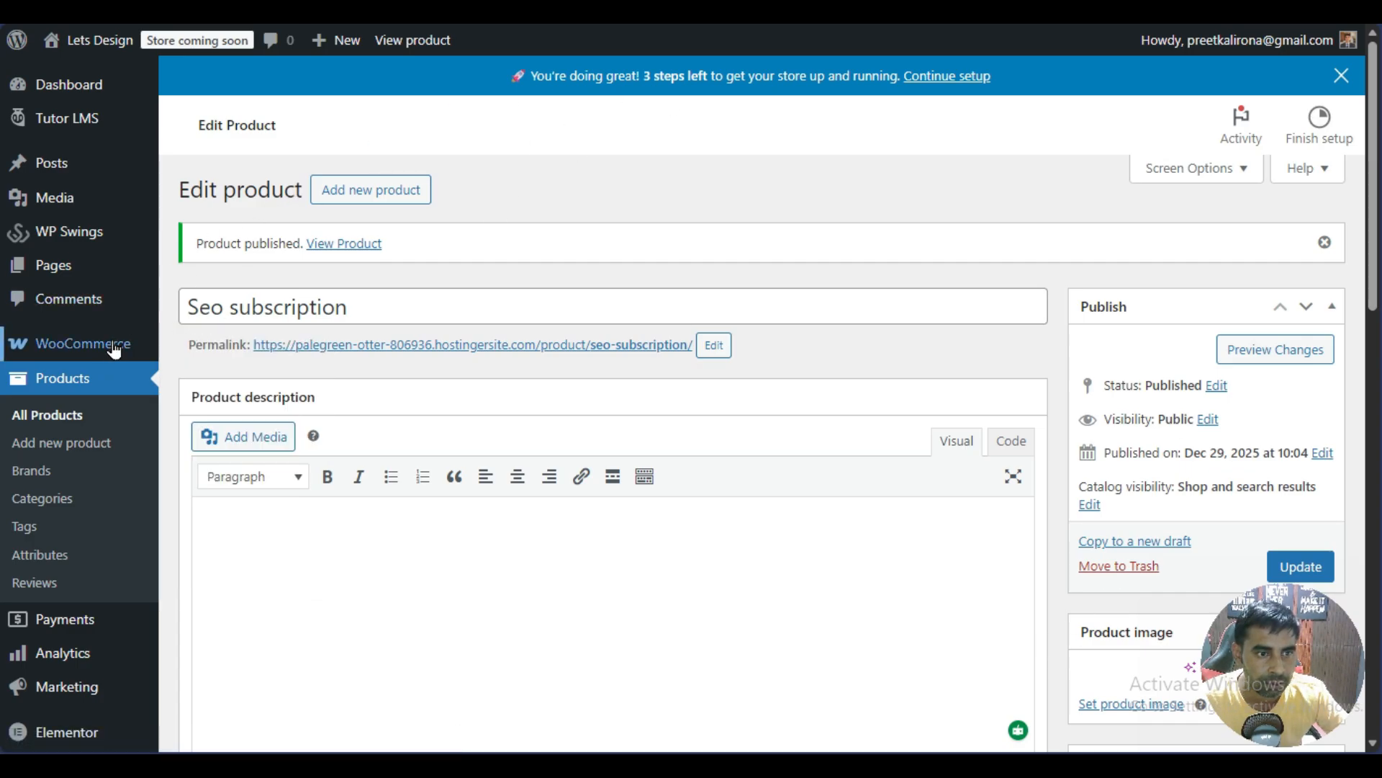
# Open the Payments section of the WooCommerce settings to view the available payment providers
pyautogui.moveTo(116, 351)
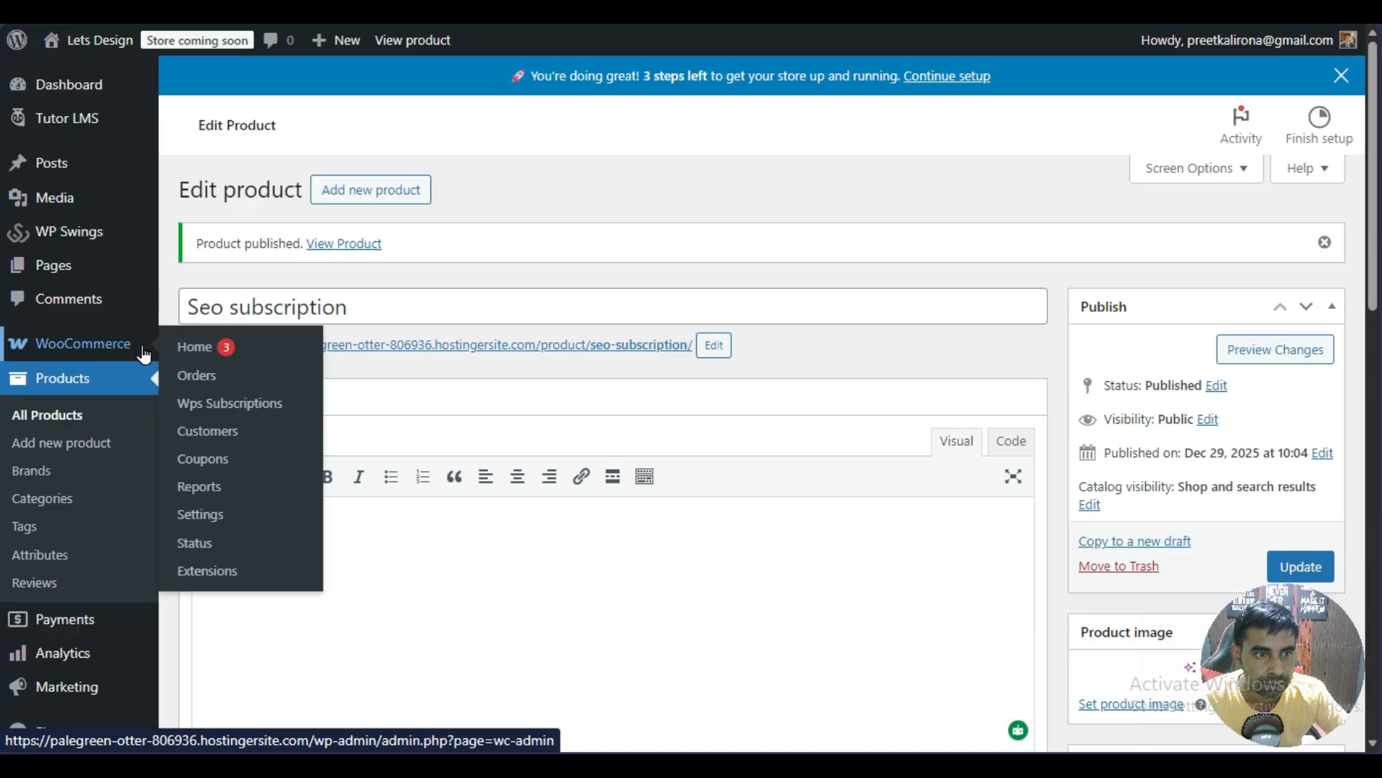
pyautogui.click(212, 512)
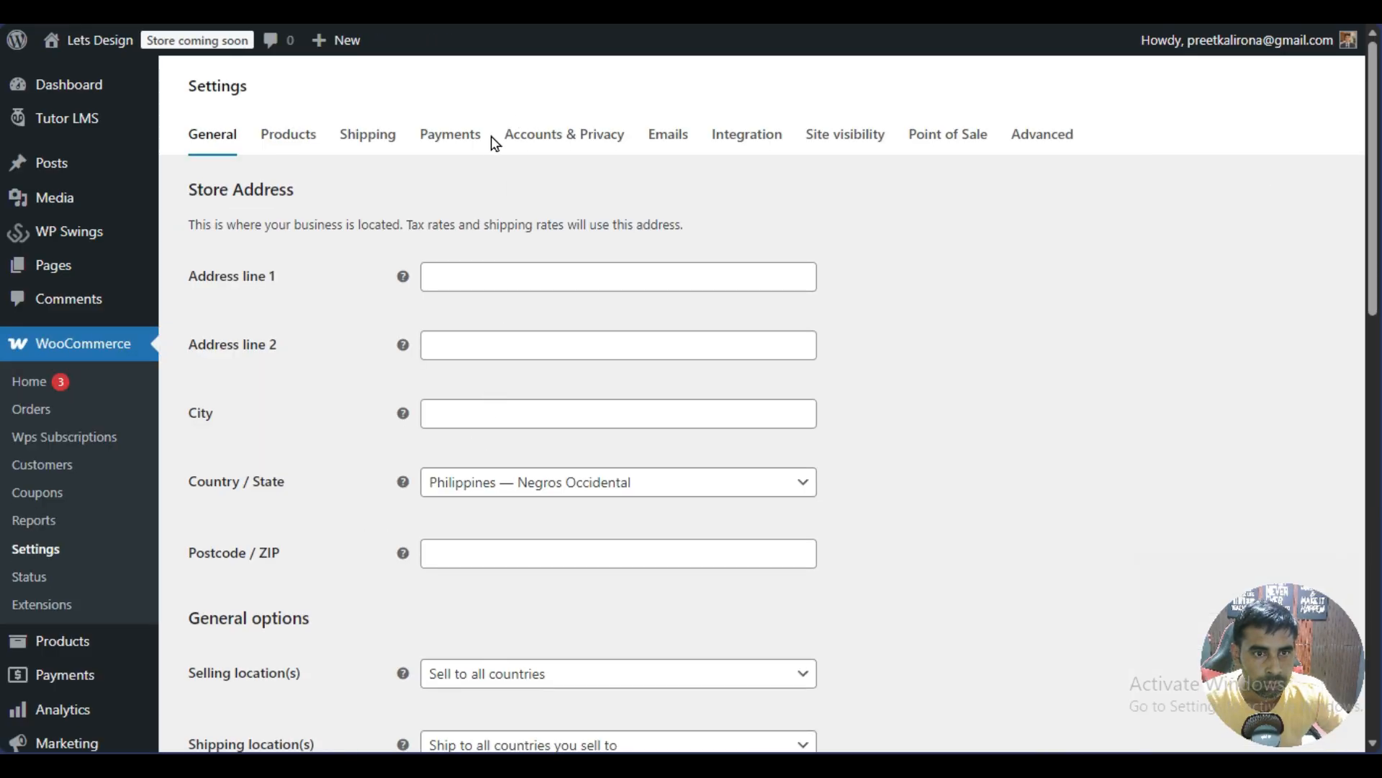
pyautogui.click(454, 150)
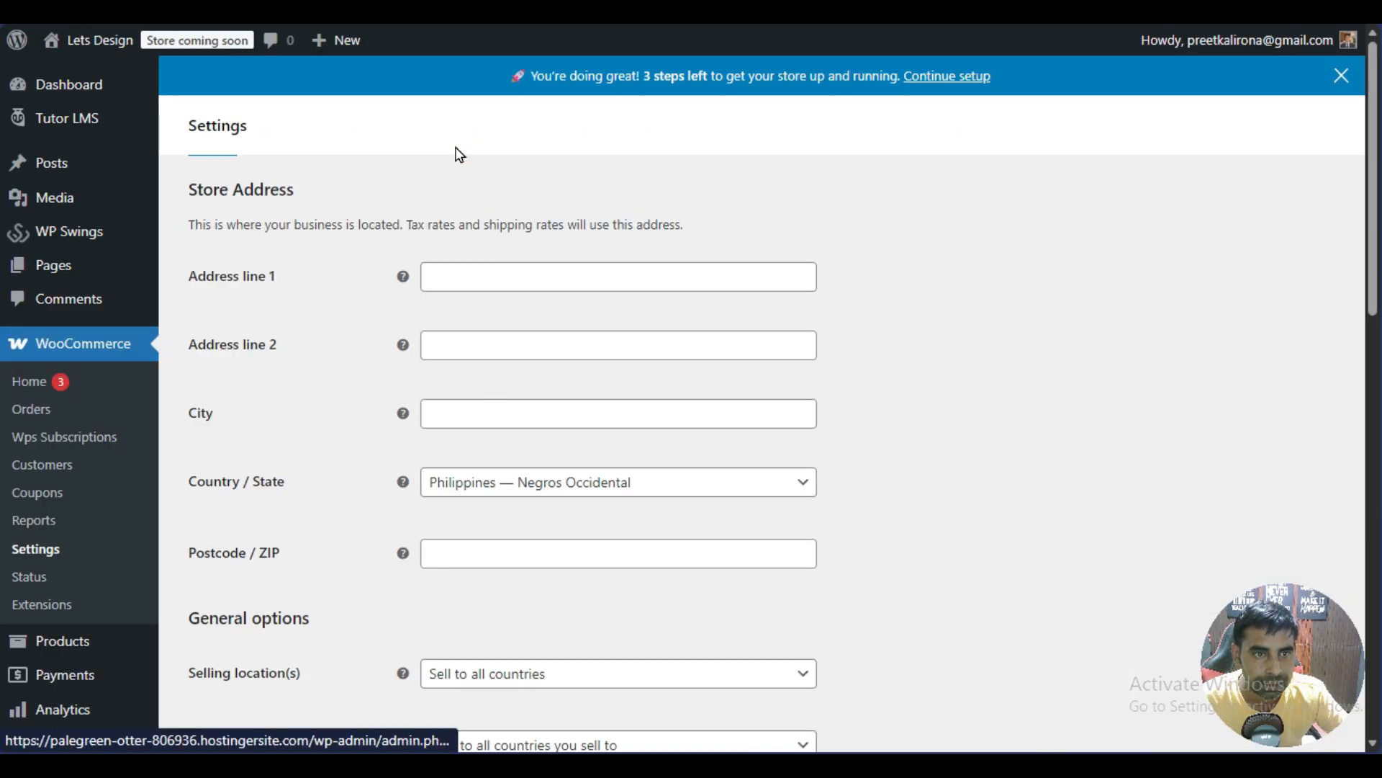
pyautogui.click(450, 189)
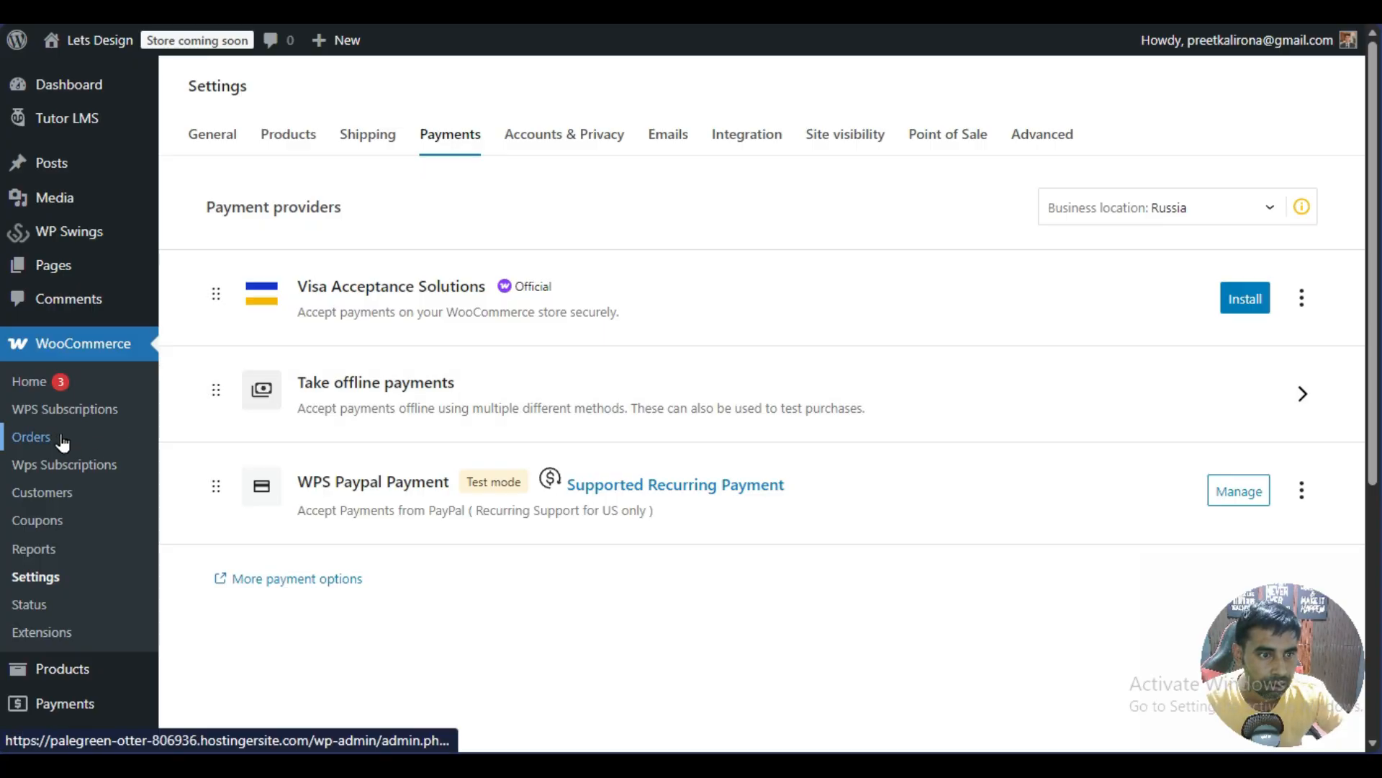
# View the WPS Subscriptions order list and the plugin's Subscription Table, dismissing the WP Swings welcome form
pyautogui.click(85, 409)
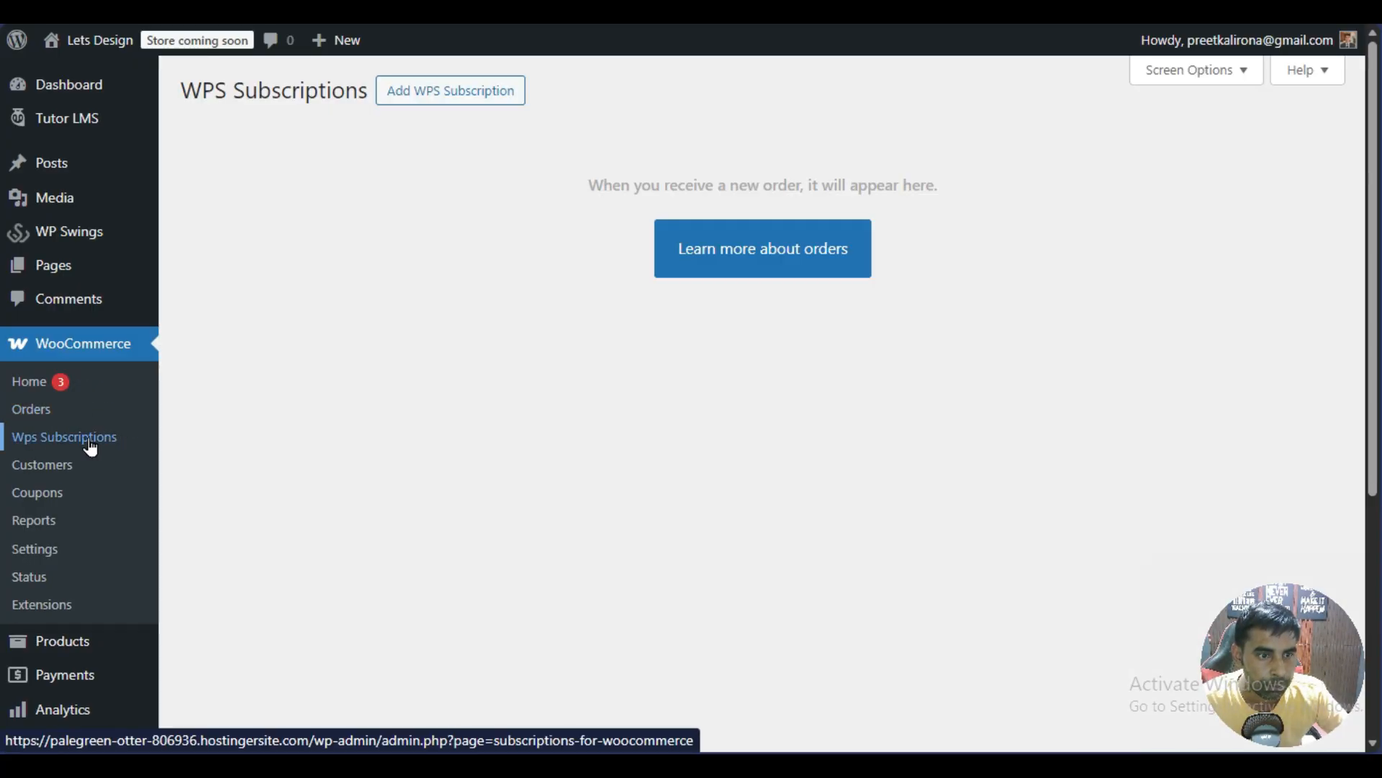
pyautogui.click(94, 442)
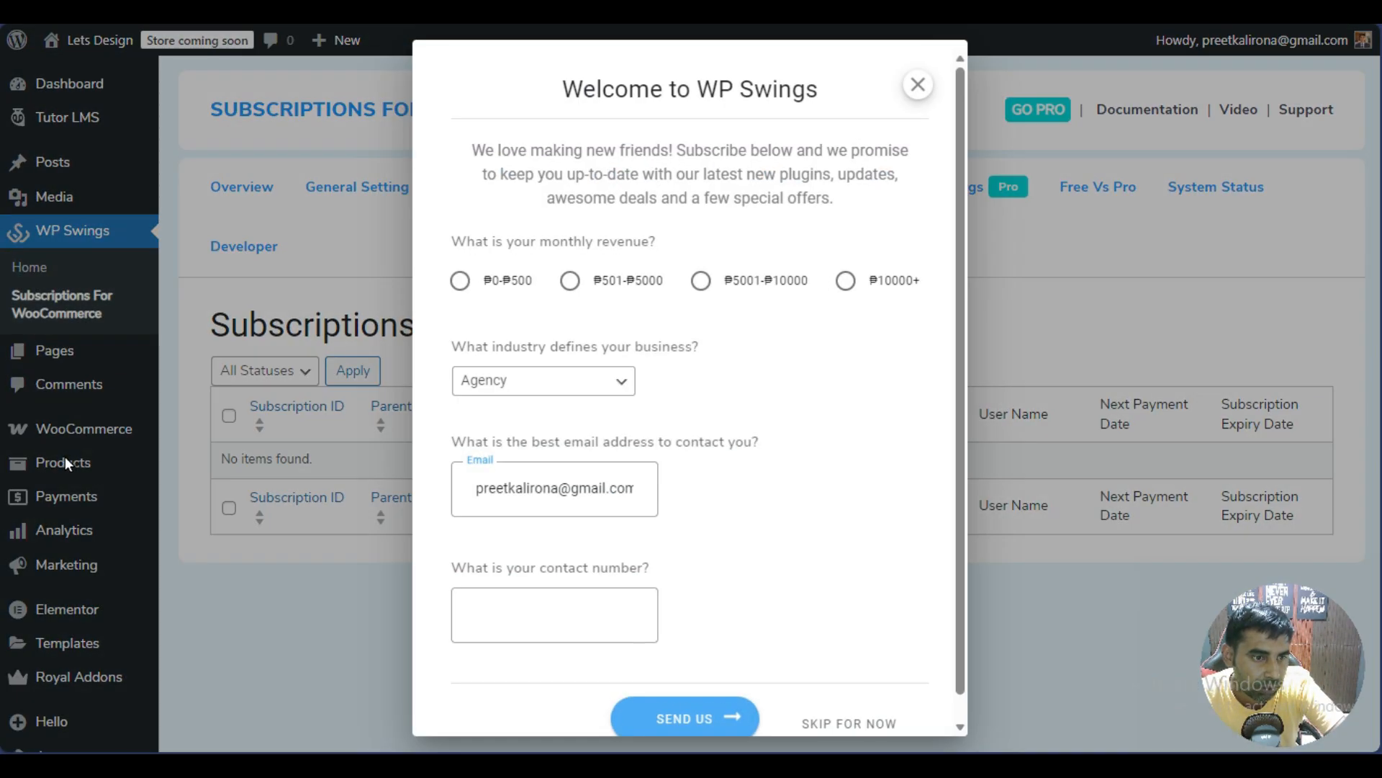
pyautogui.click(919, 88)
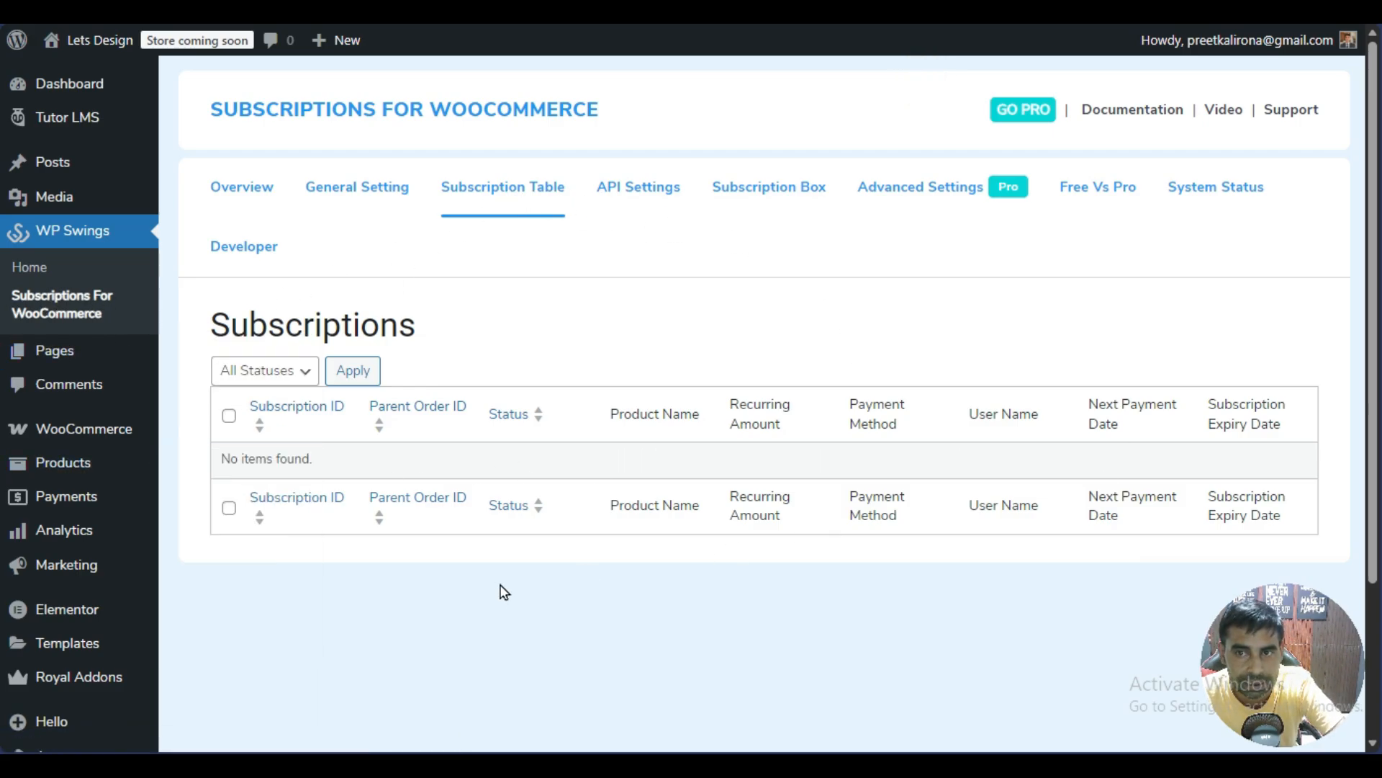
pyautogui.scroll(-3, 503, 589)
pyautogui.scroll(3, 506, 594)
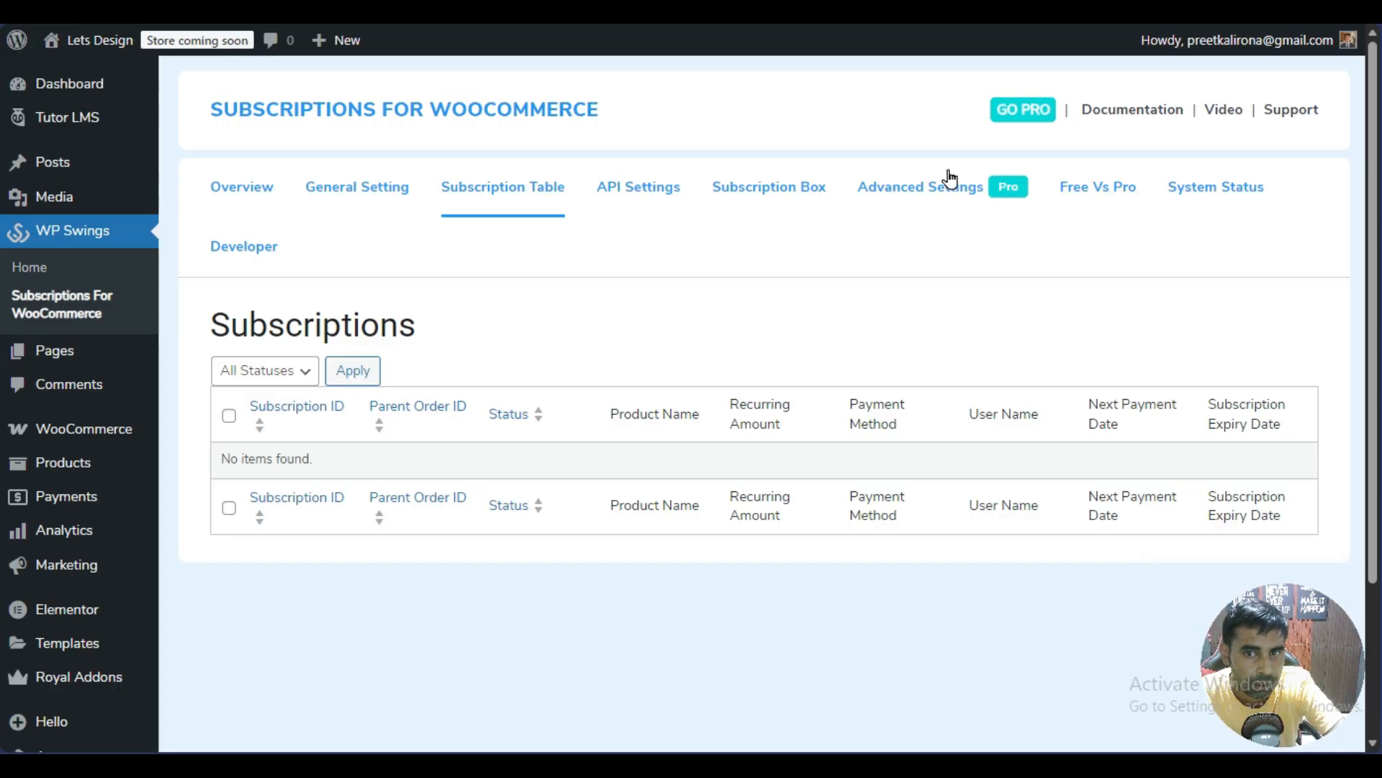
# Open the plugin's Advanced Settings, dismiss the welcome form and review the Pro options for management, shipping cost and user roles
pyautogui.click(883, 203)
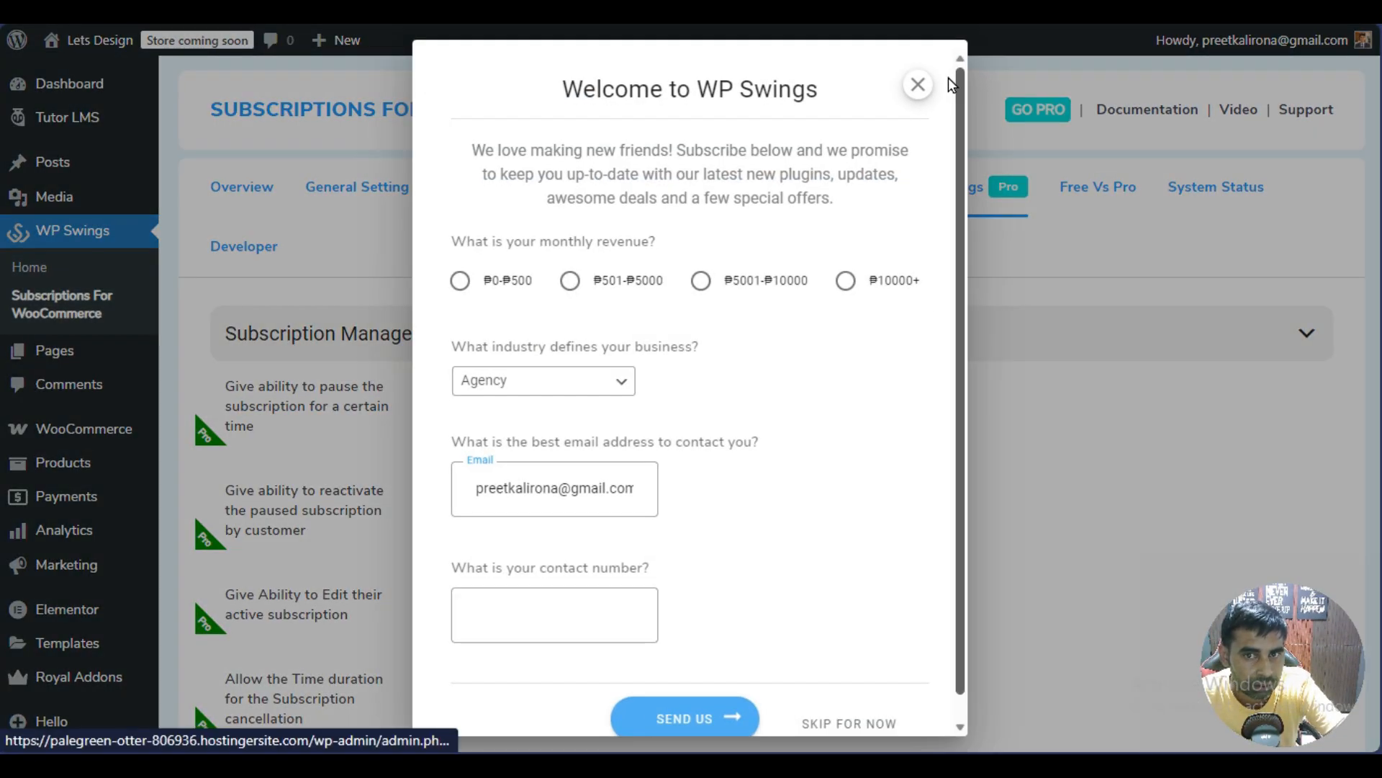
pyautogui.click(918, 83)
pyautogui.scroll(-20, 612, 432)
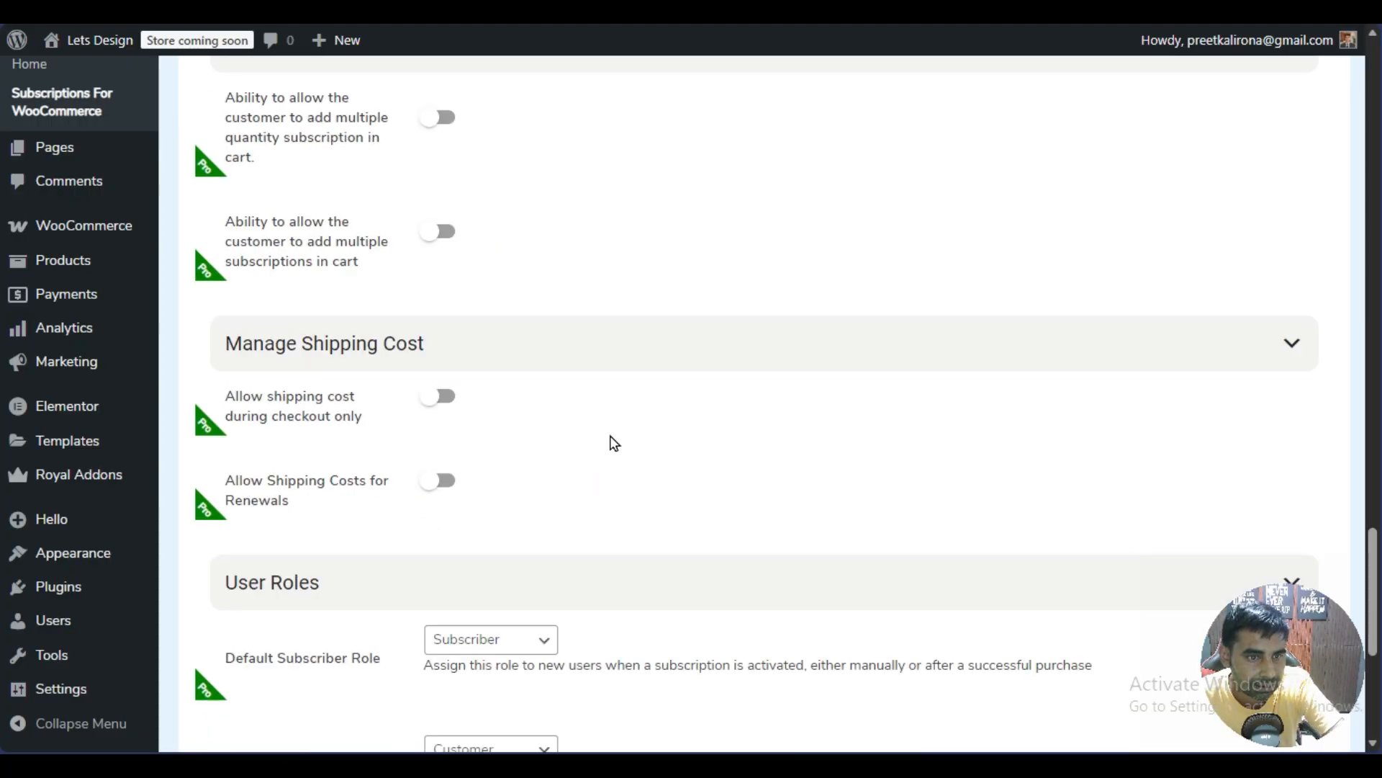
pyautogui.scroll(5, 611, 442)
pyautogui.scroll(15, 610, 447)
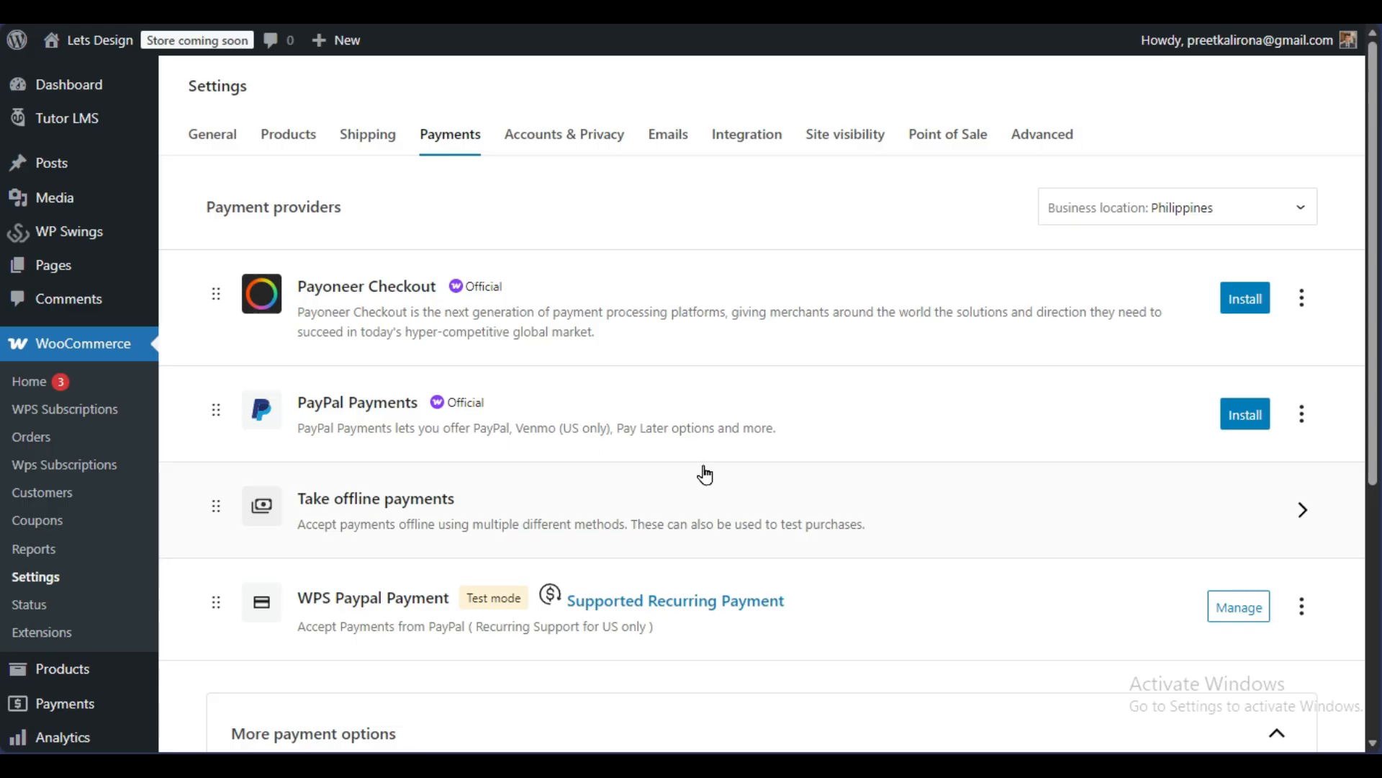
# Examine the WooCommerce payment providers, especially the WPS Paypal Payment entry and its recurring payment support
pyautogui.scroll(-5, 705, 475)
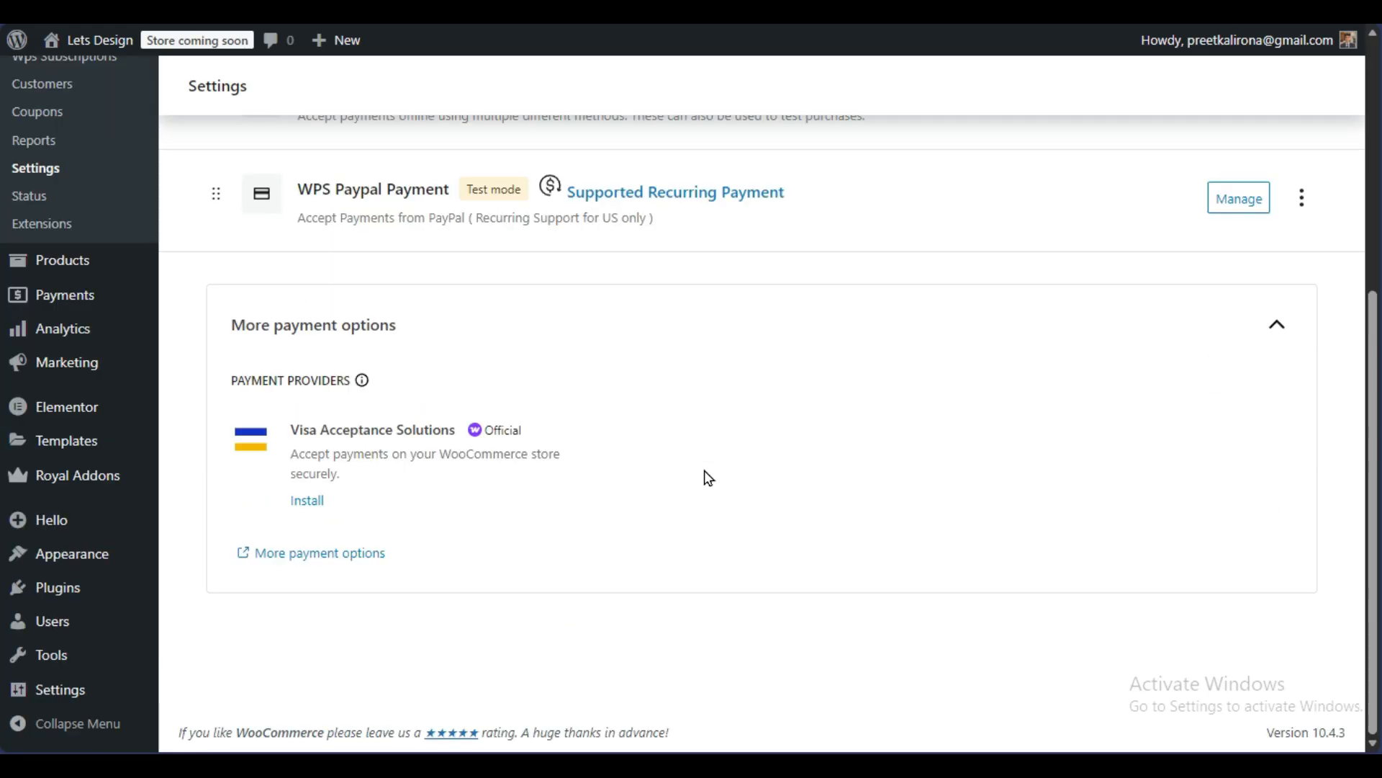
pyautogui.scroll(5, 705, 477)
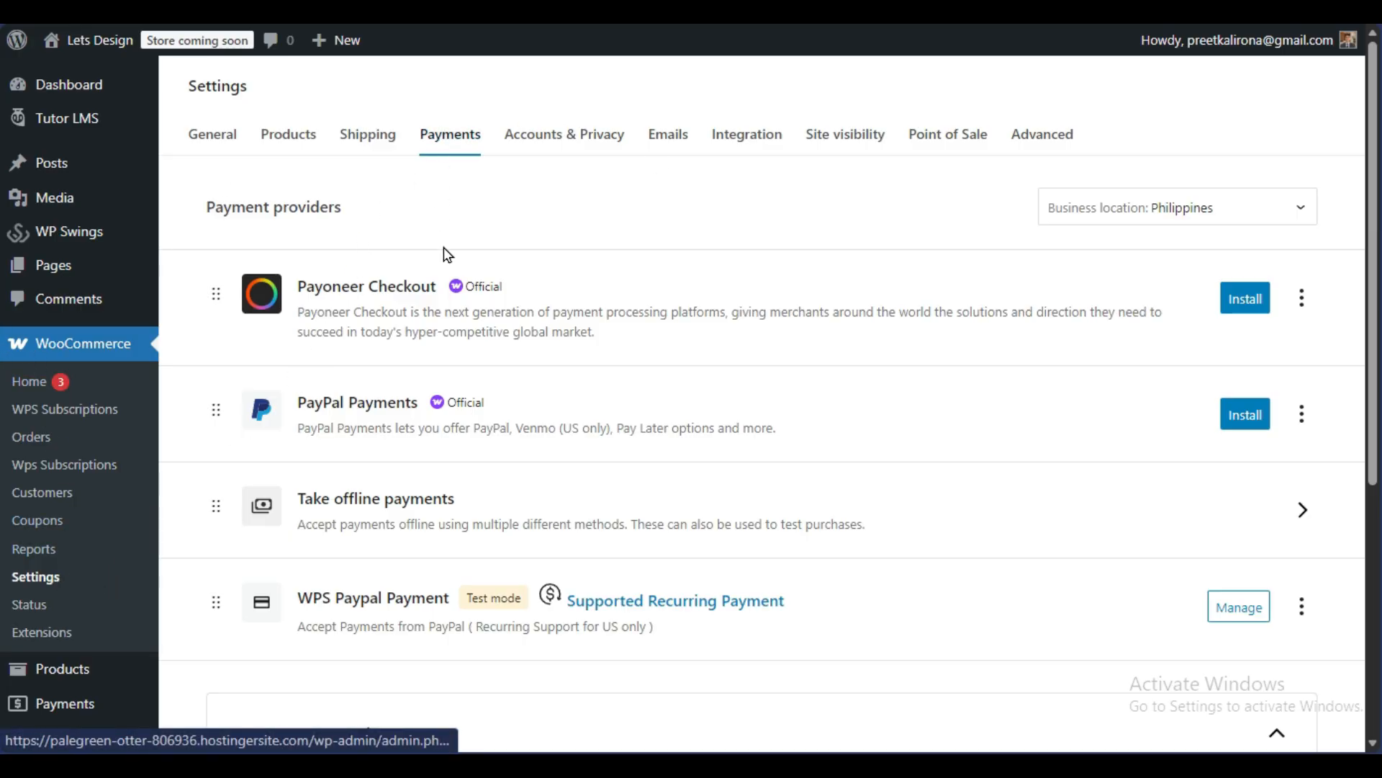
pyautogui.scroll(-3, 497, 324)
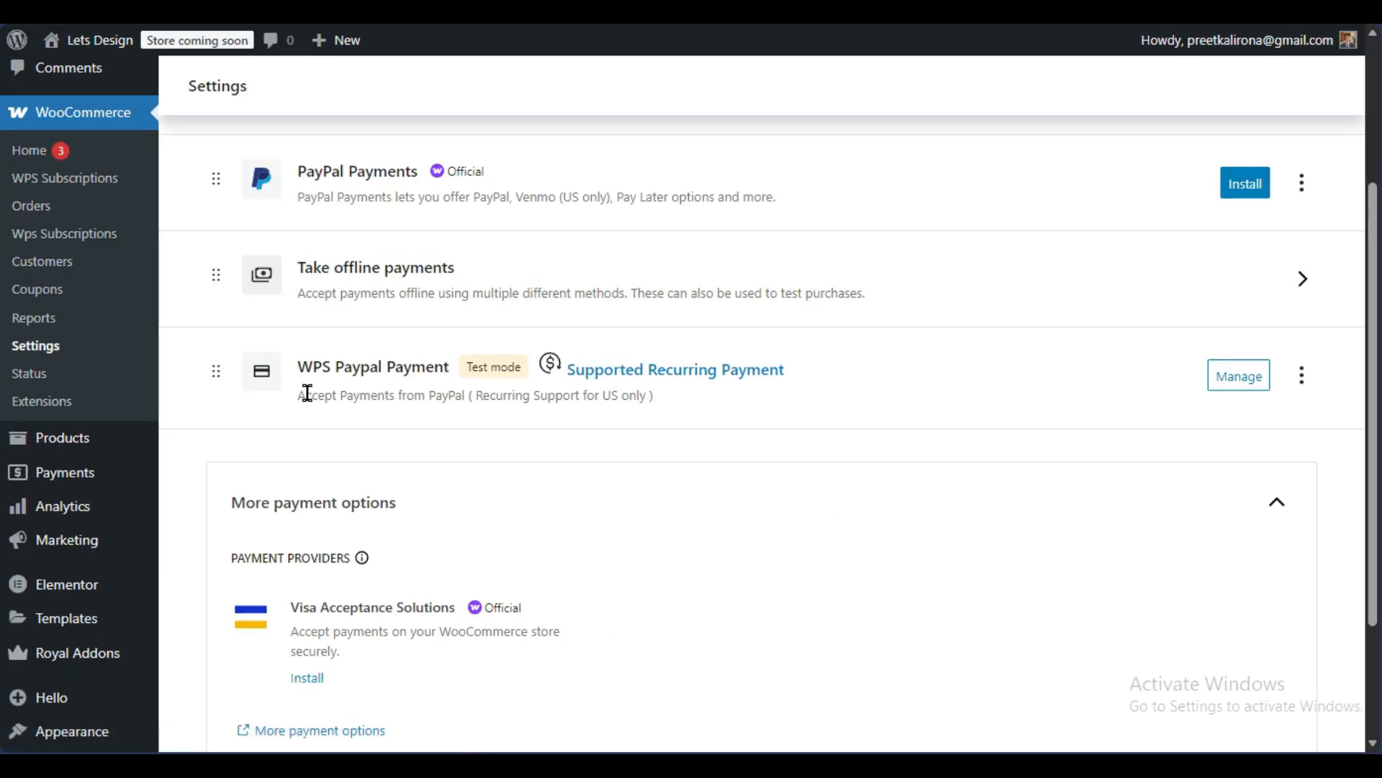
pyautogui.moveTo(296, 366); pyautogui.dragTo(442, 368)
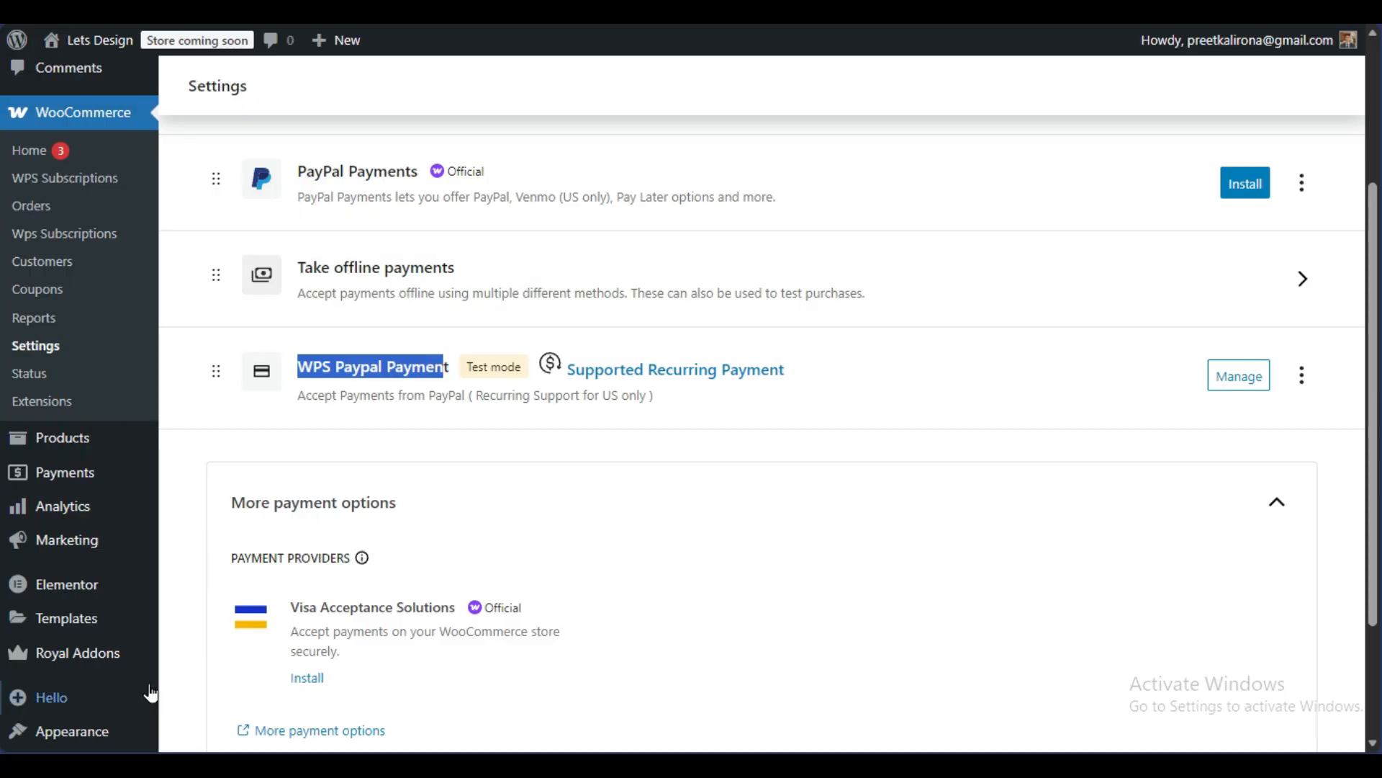
pyautogui.scroll(3, 468, 452)
pyautogui.scroll(-3, 468, 453)
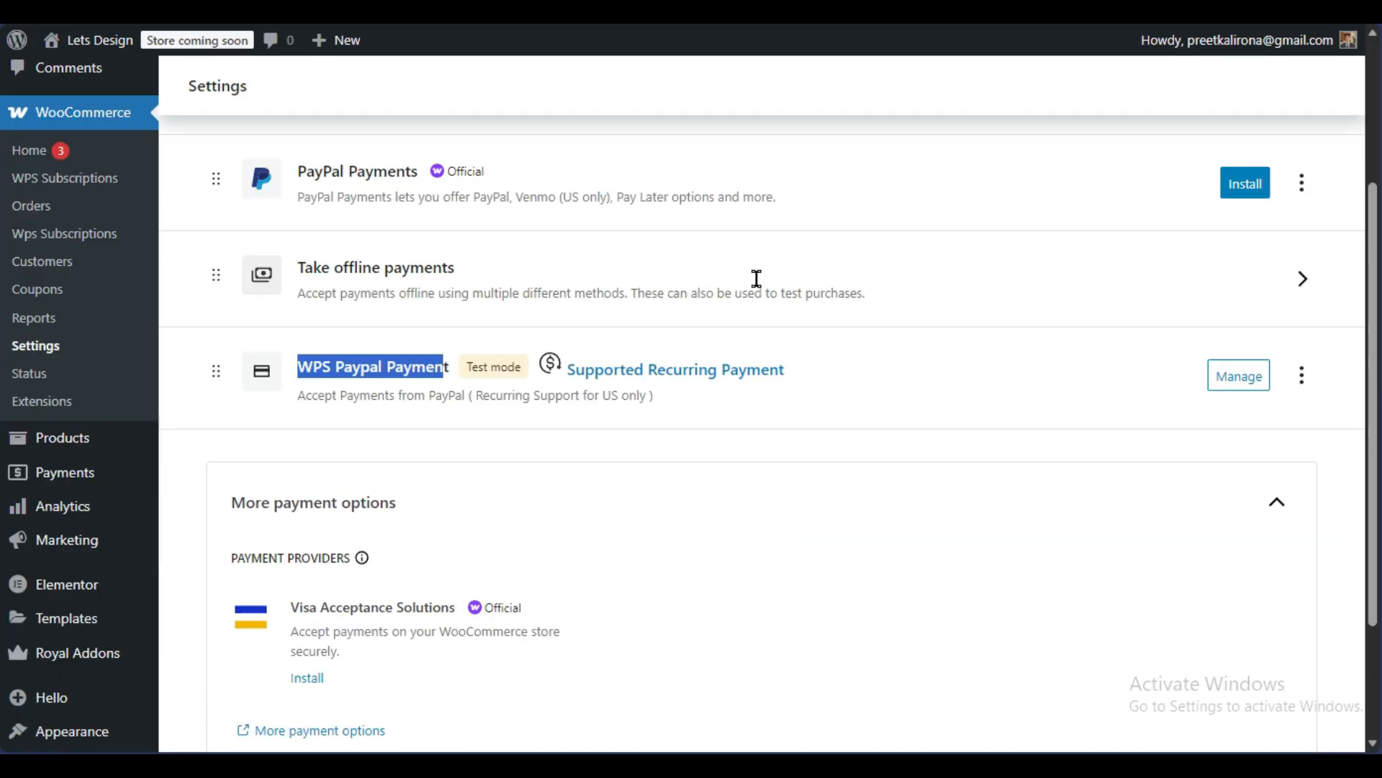
pyautogui.scroll(-3, 865, 526)
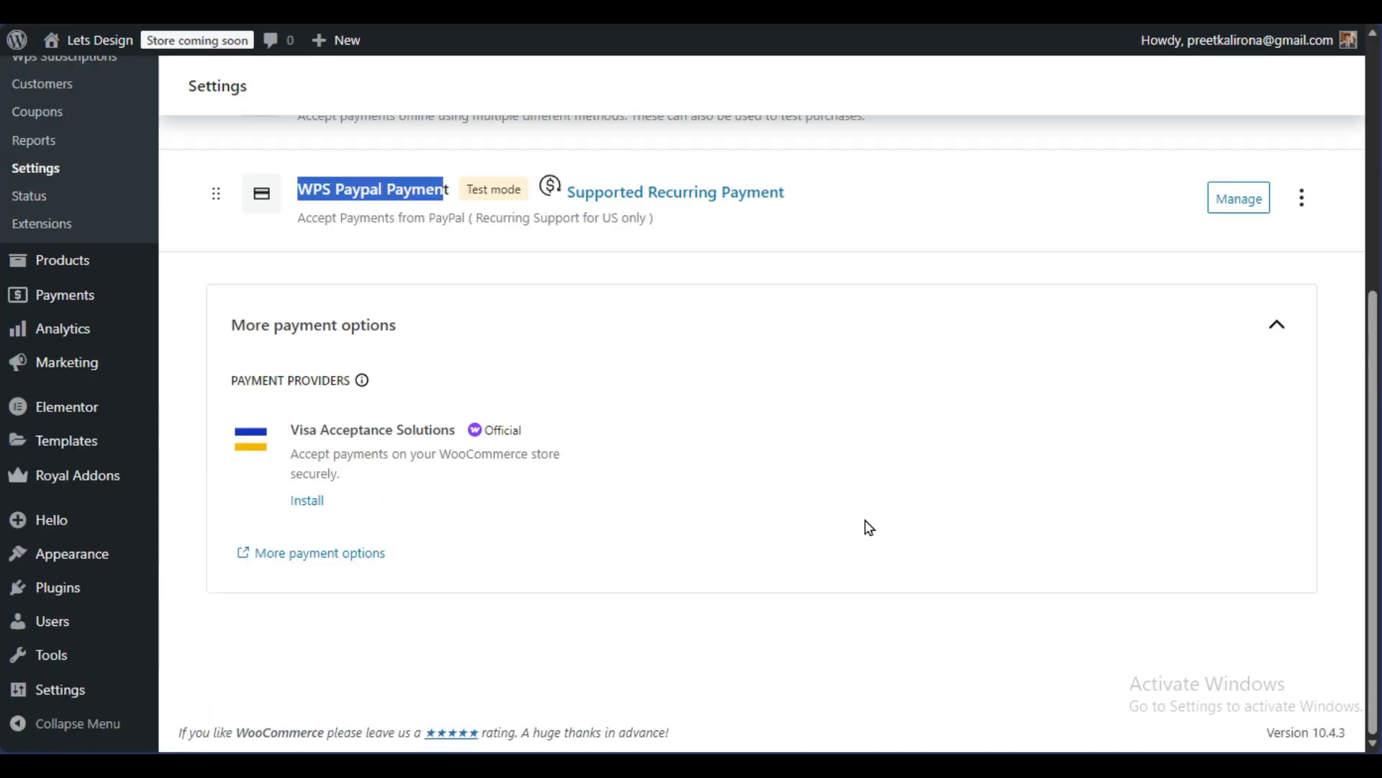
pyautogui.scroll(3, 869, 528)
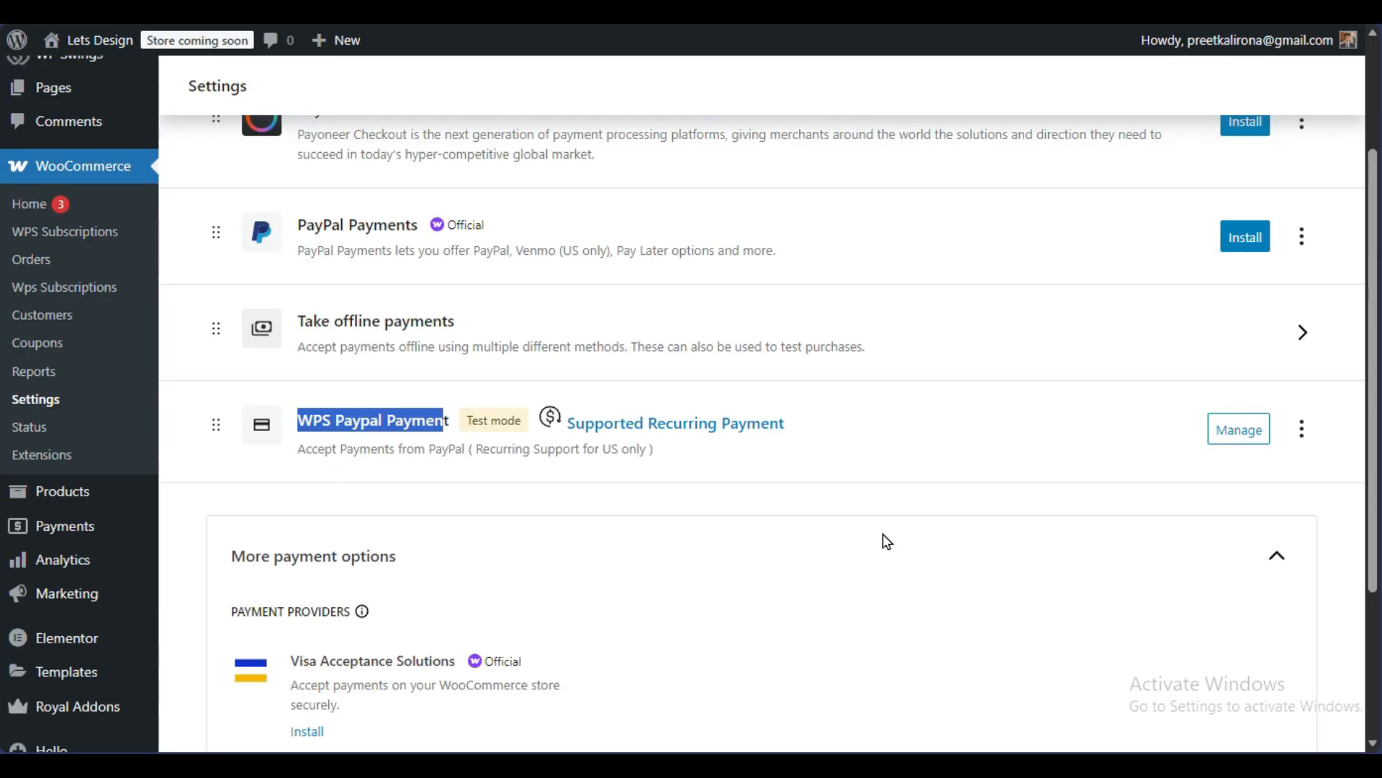
# Collapse and reopen the More payment options section to check its additional payment providers
pyautogui.scroll(-3, 883, 534)
pyautogui.scroll(3, 880, 539)
pyautogui.click(1274, 555)
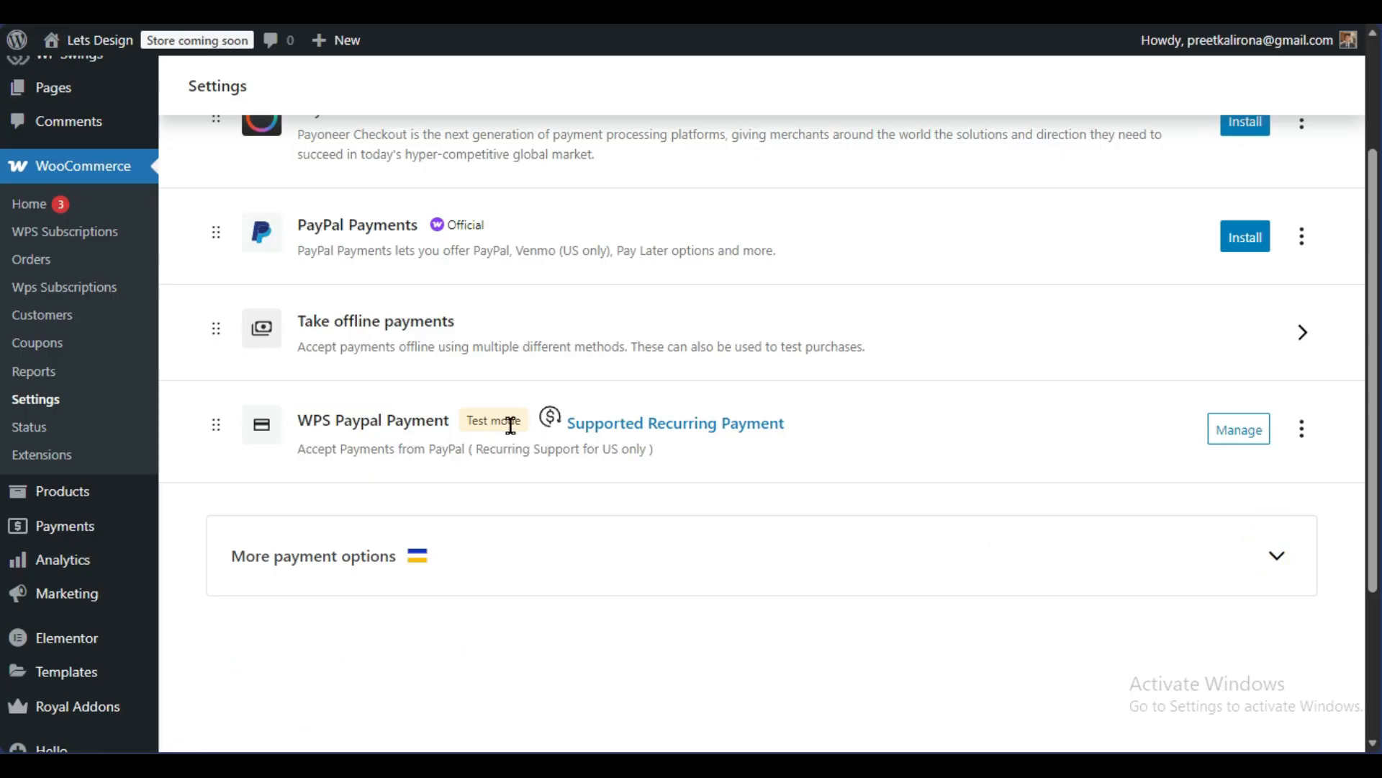
pyautogui.click(494, 555)
pyautogui.scroll(-3, 462, 531)
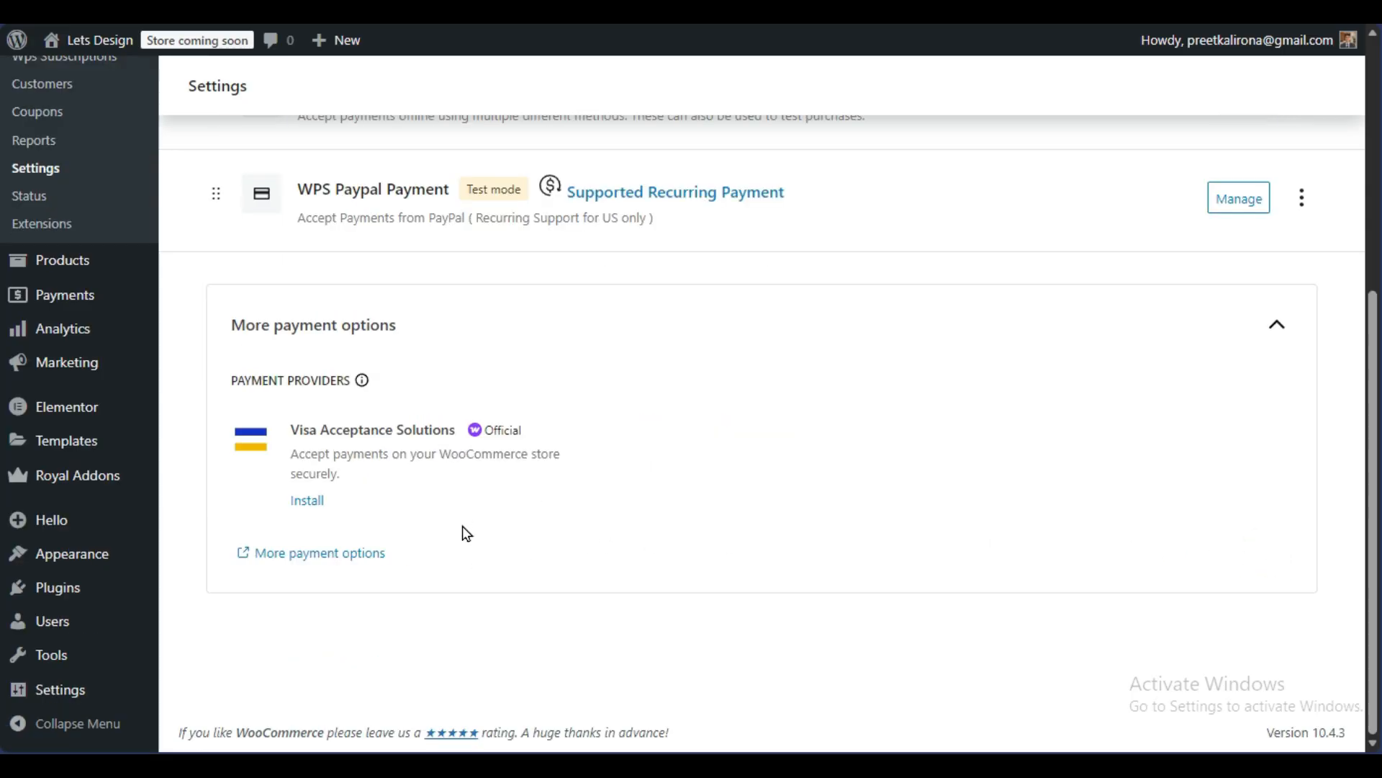
pyautogui.scroll(3, 466, 542)
pyautogui.scroll(-3, 467, 544)
pyautogui.scroll(3, 463, 549)
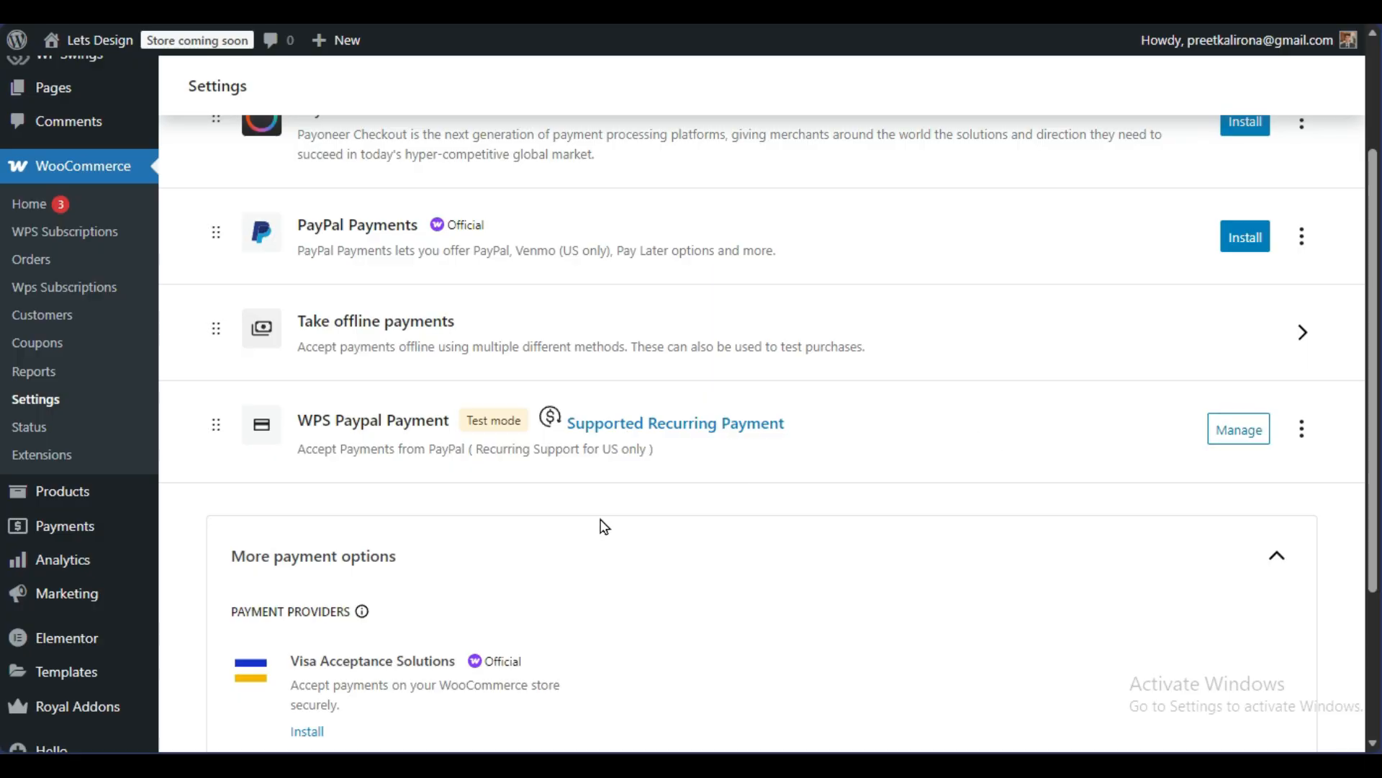
# Open the documentation of the Subscriptions For WooCommerce plugin from its WP Swings settings page, dismissing the welcome form
pyautogui.scroll(3, 595, 525)
pyautogui.moveTo(58, 234)
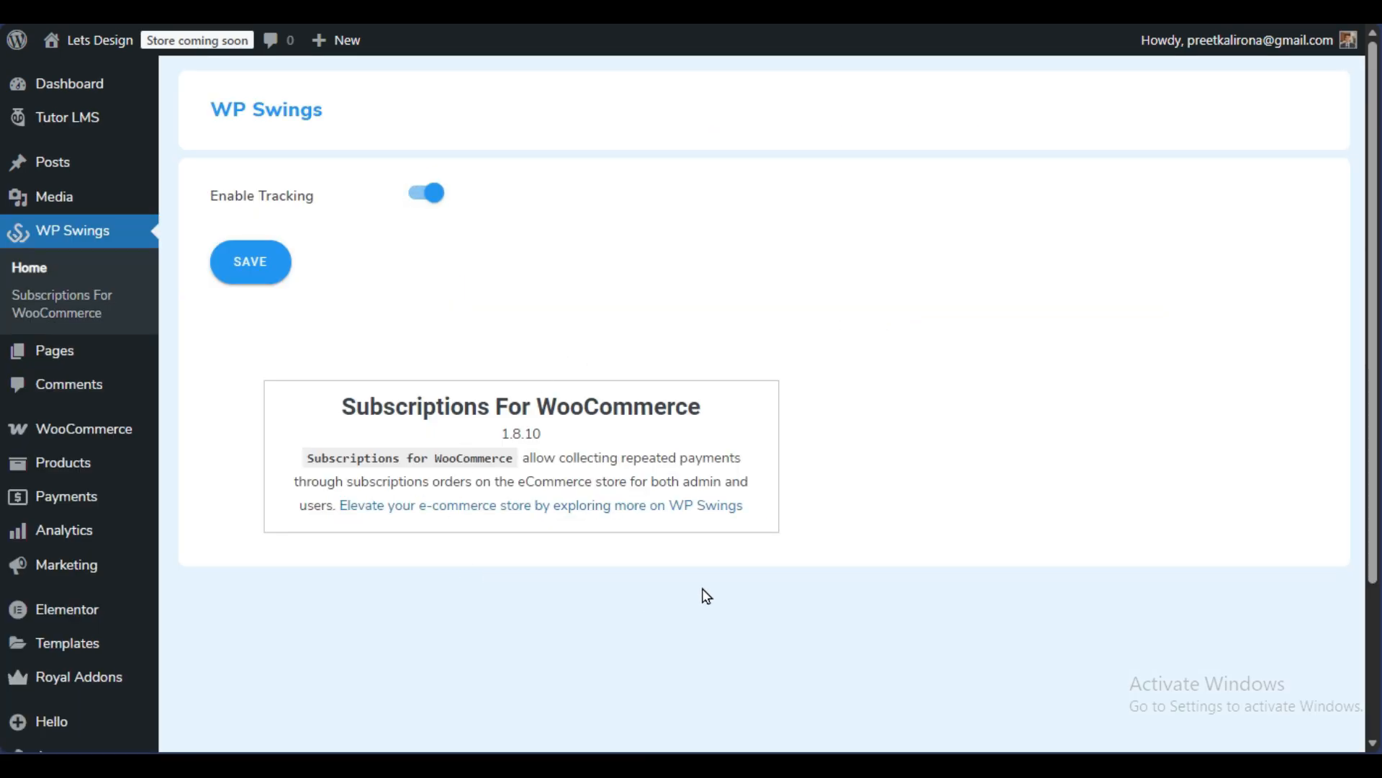
pyautogui.click(49, 302)
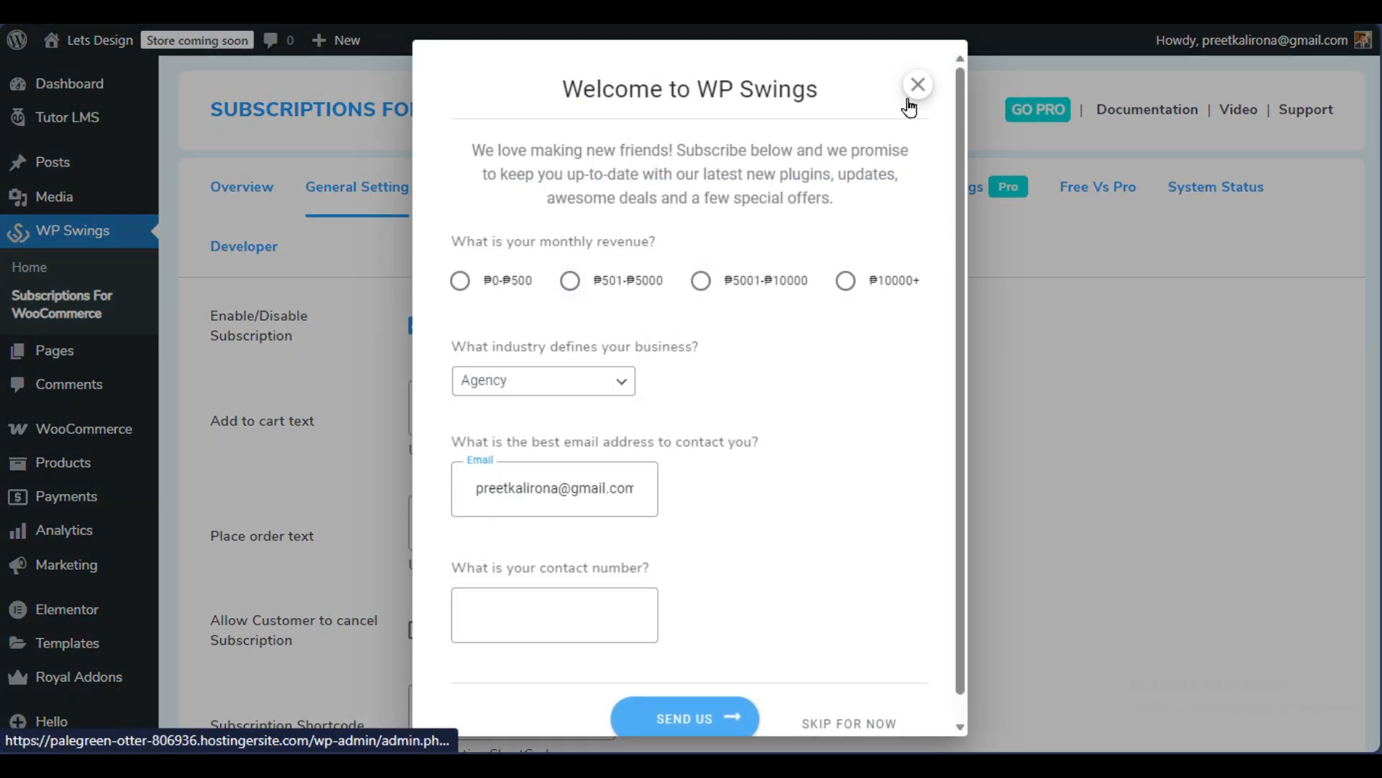
pyautogui.click(913, 84)
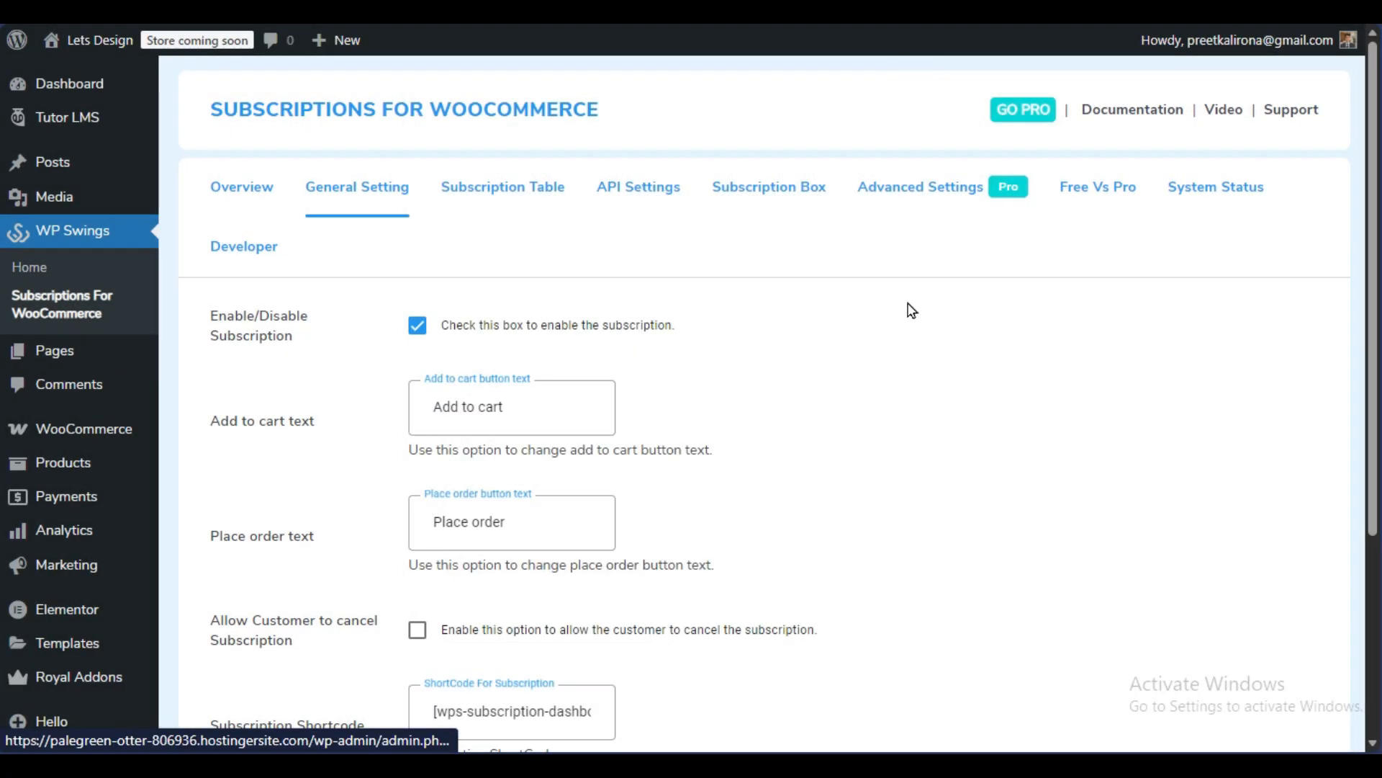
pyautogui.click(1134, 112)
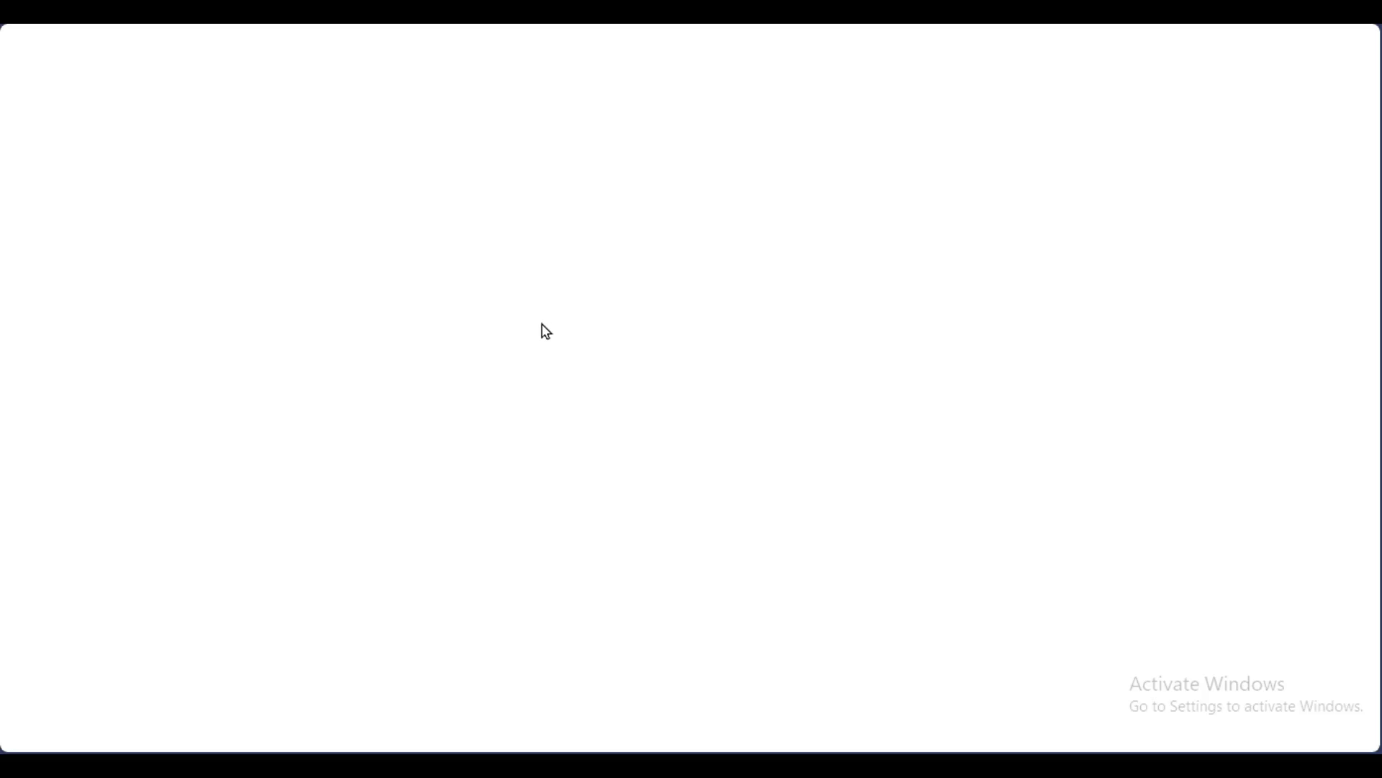
# Find the Compatible Payment Gateways section in the plugin documentation and review its list of supported gateways
pyautogui.scroll(-5, 166, 594)
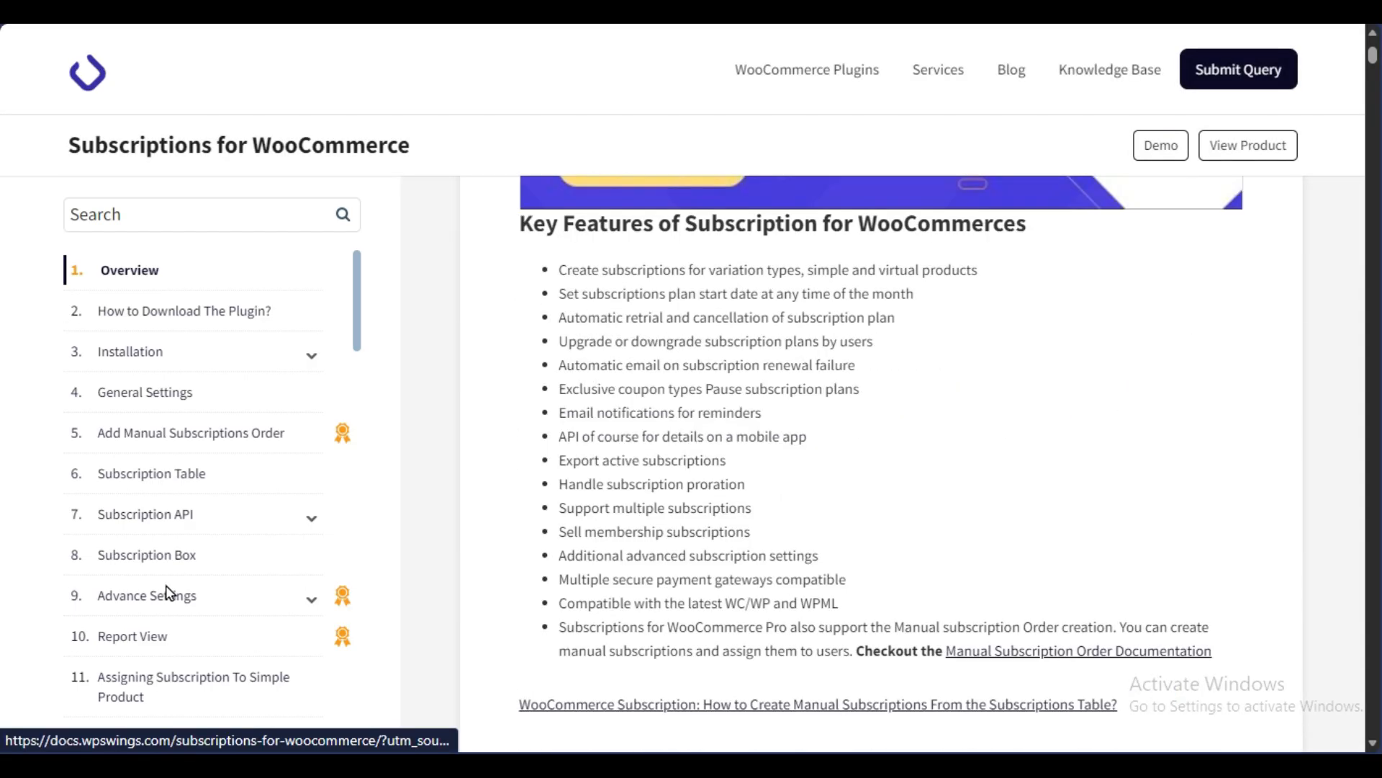
pyautogui.scroll(-15, 142, 457)
pyautogui.scroll(-15, 144, 479)
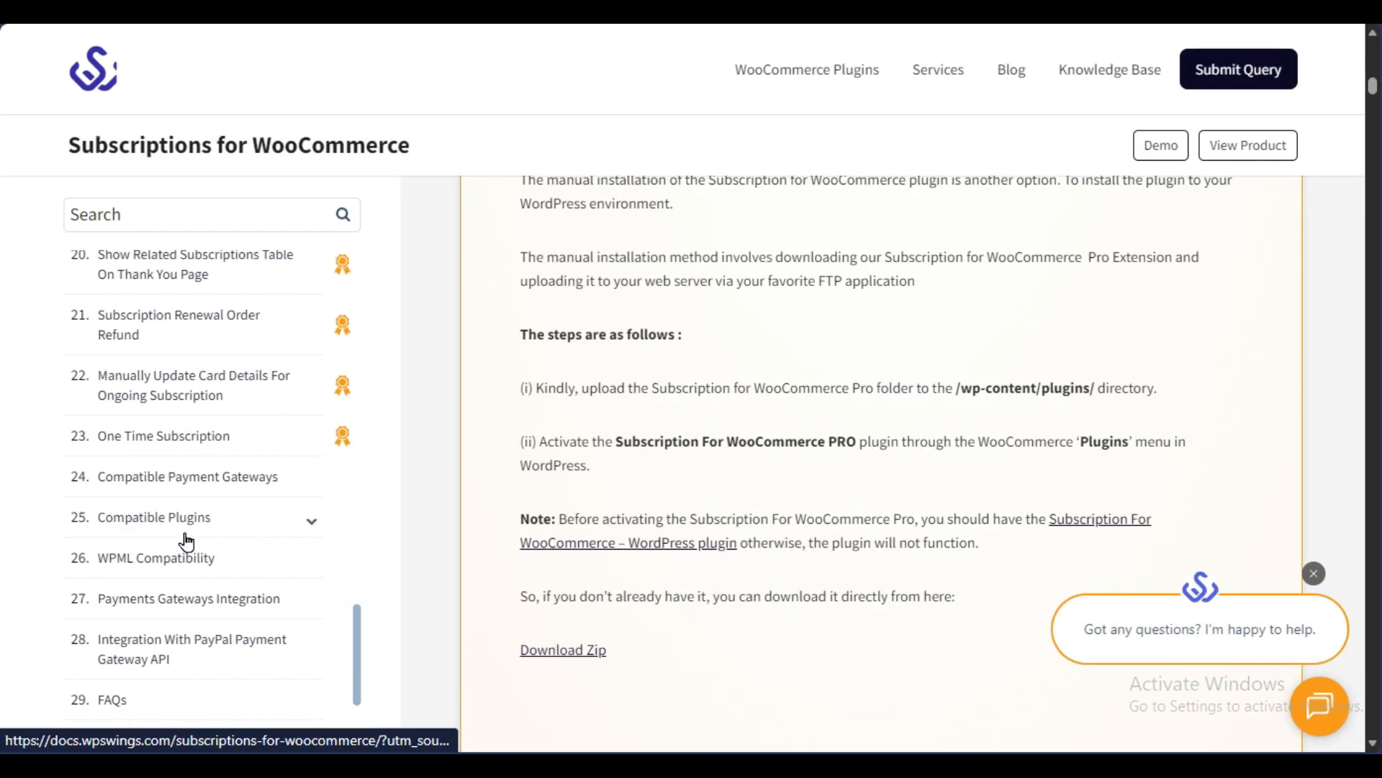
pyautogui.click(216, 483)
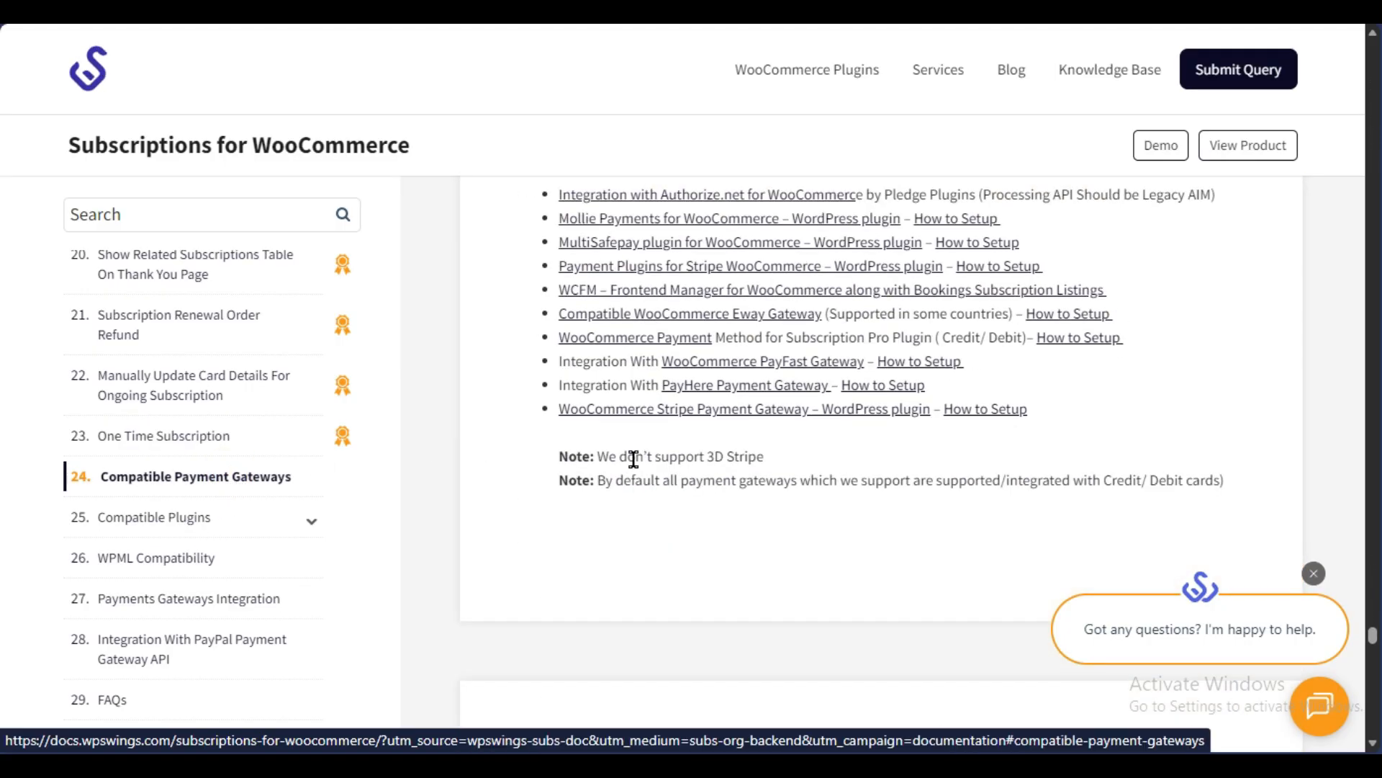
pyautogui.scroll(3, 446, 464)
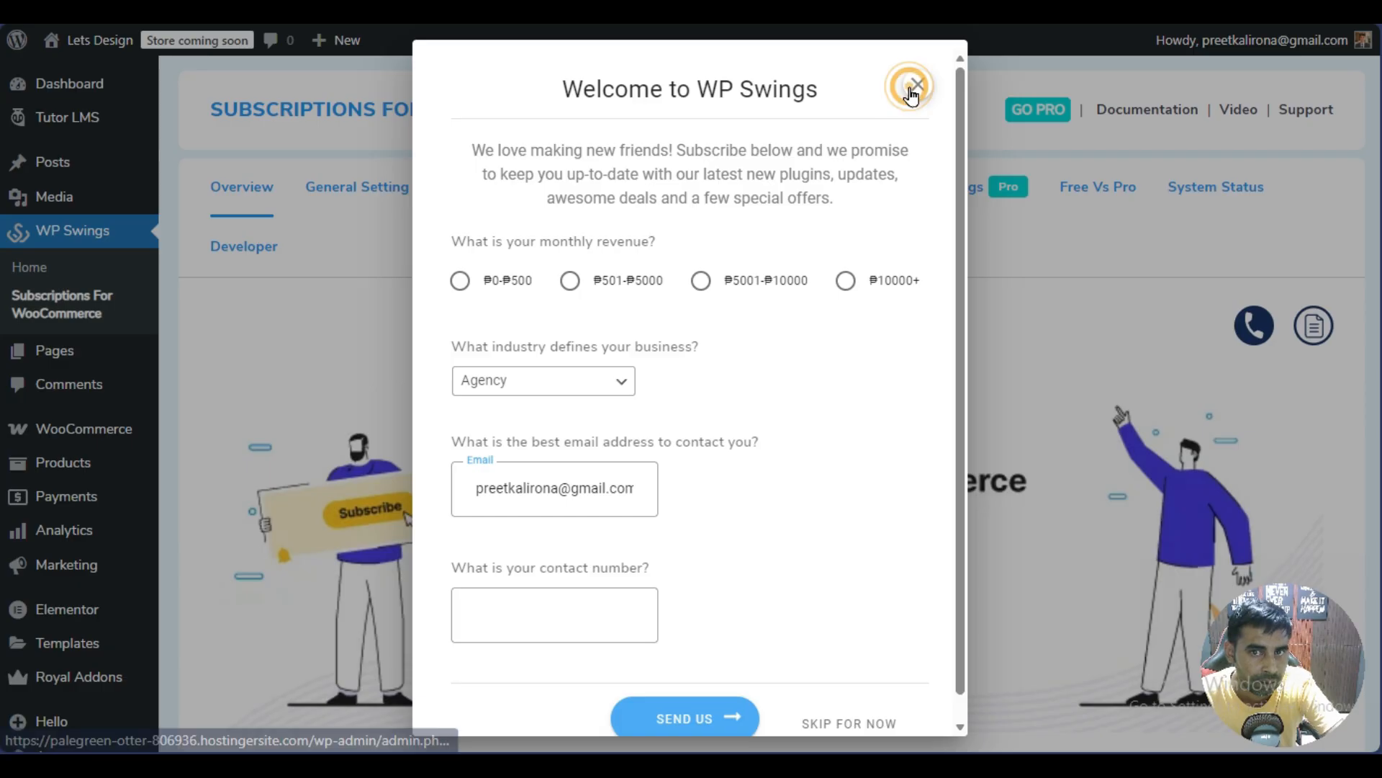
# Review the features described on the Subscriptions for WooCommerce plugin's Overview page, including the free trial and subscription report descriptions
pyautogui.scroll(-10, 641, 438)
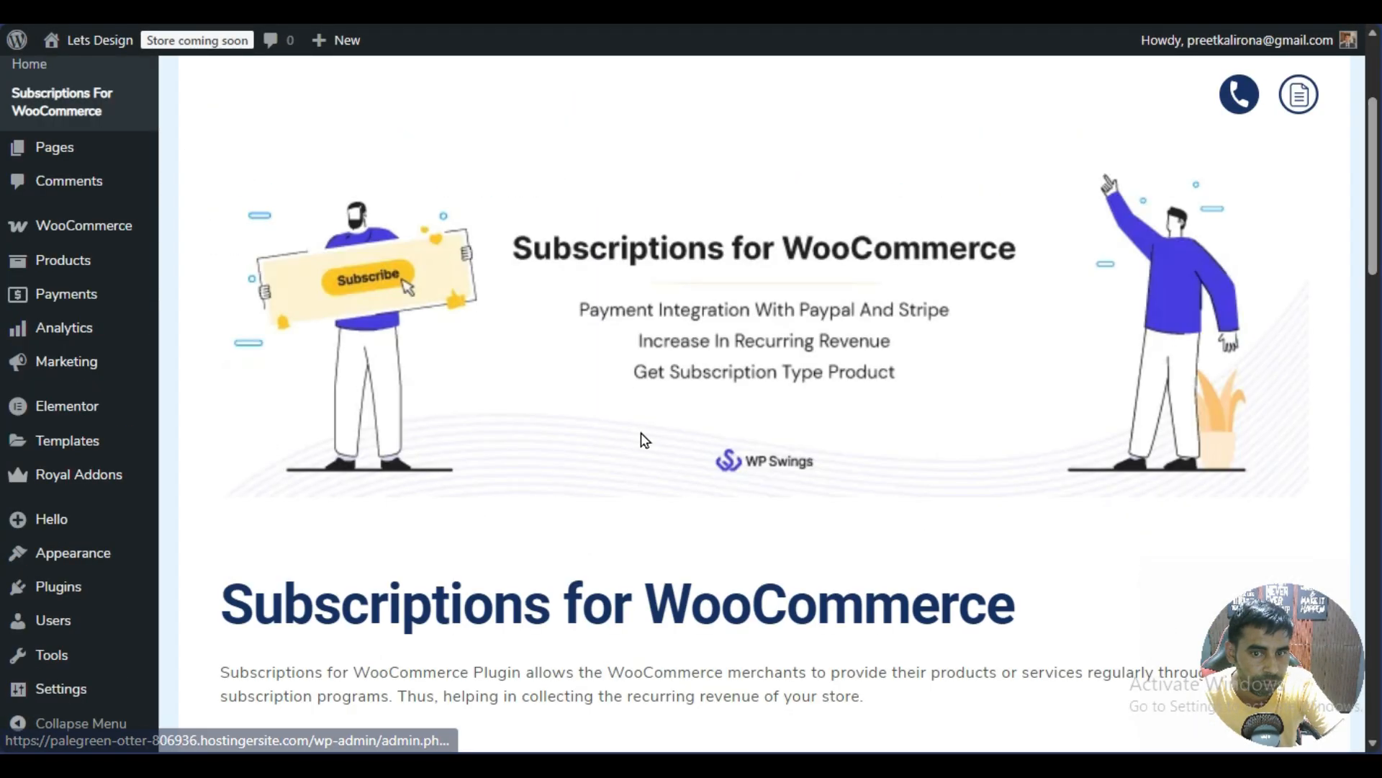
pyautogui.scroll(-10, 468, 559)
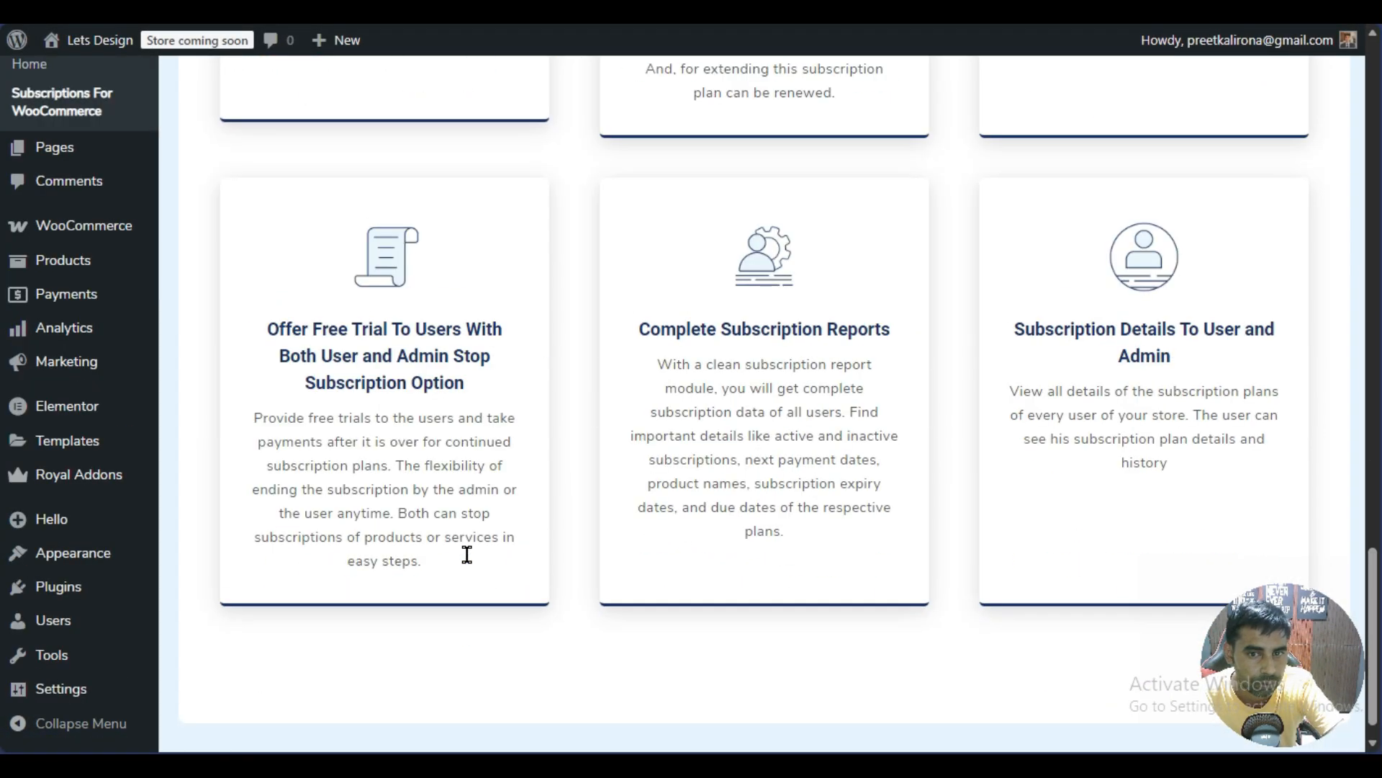
pyautogui.scroll(15, 465, 555)
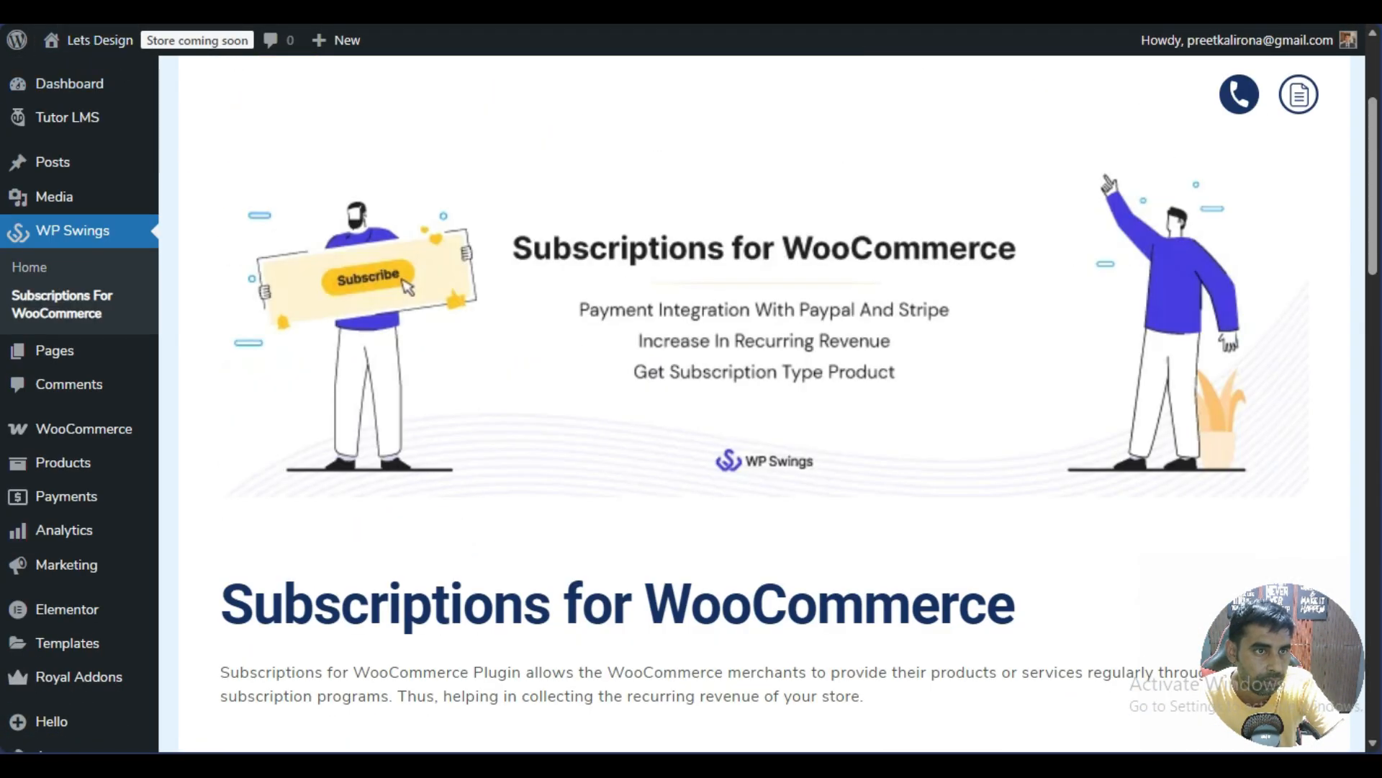